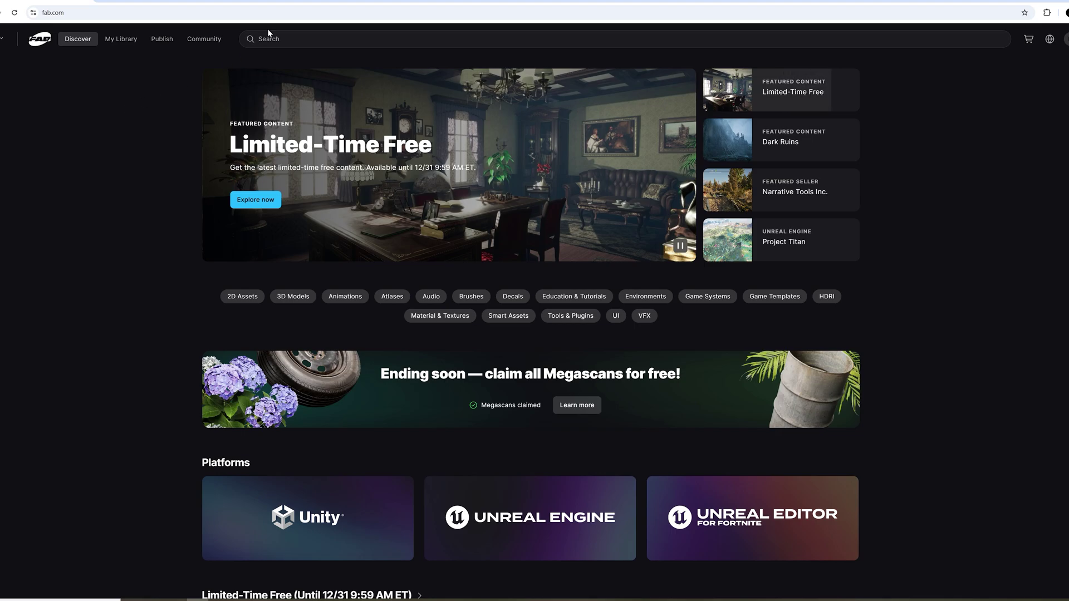
Search Fab for 'REALLUSION' and open the iClone Unreal Live Link listing from the results
left_click(280, 36)
type("REAL")
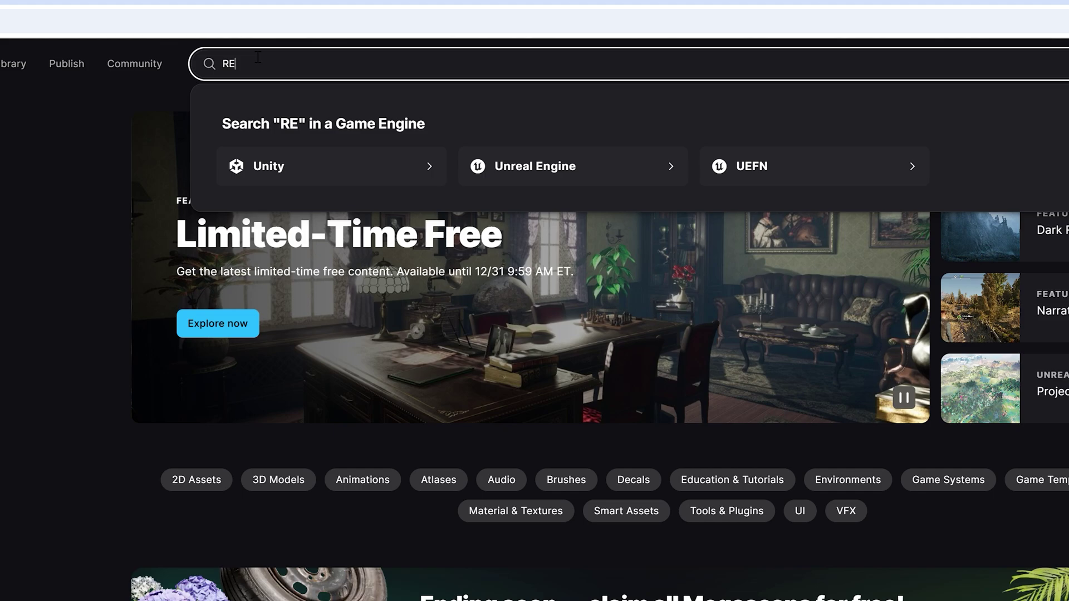
type("LUSION")
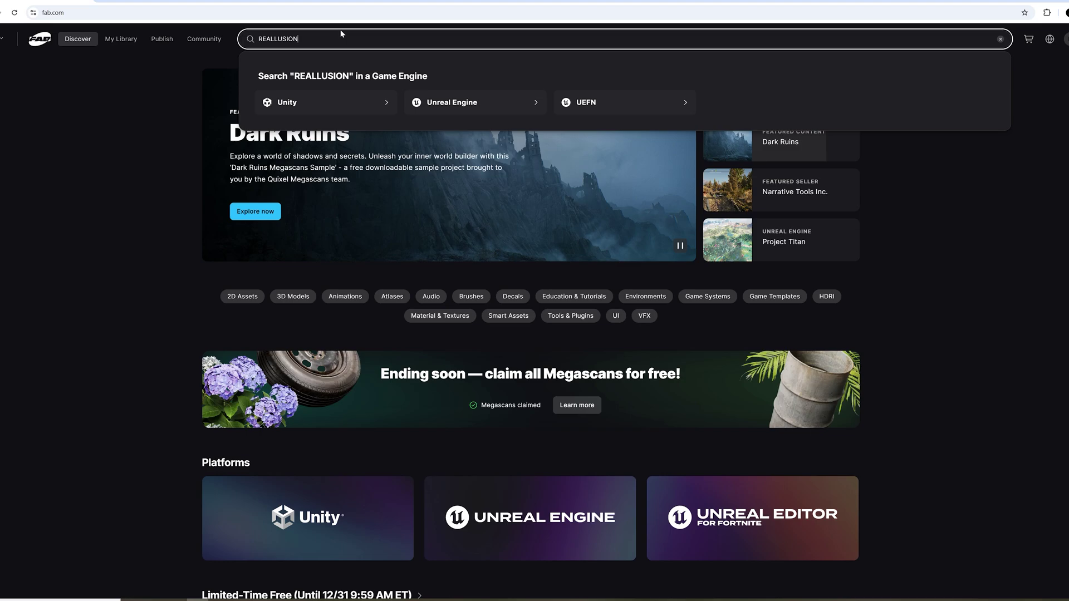
key("Return")
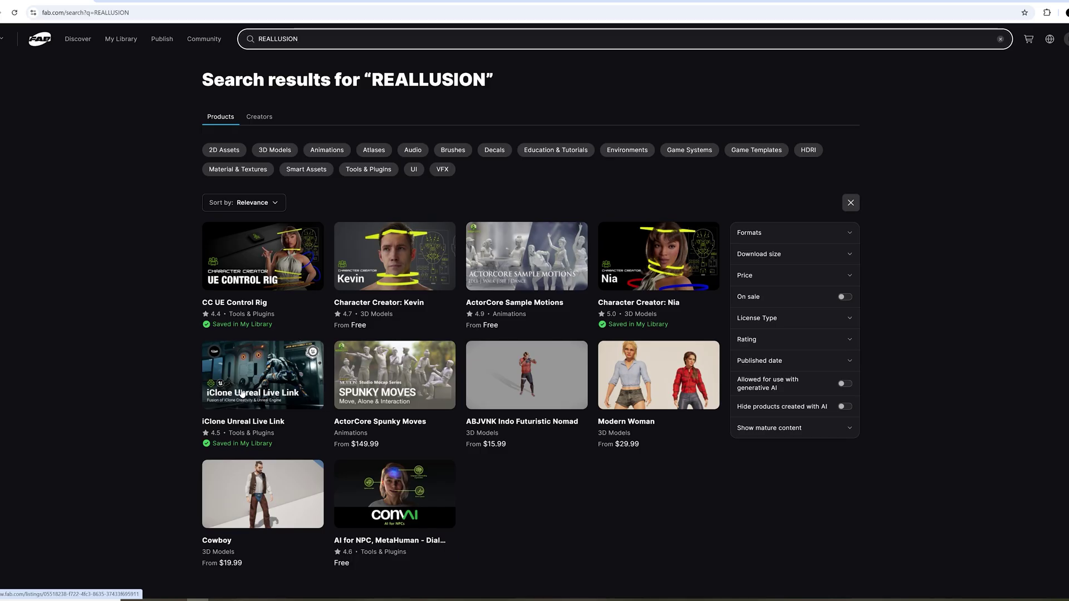
left_click(419, 388)
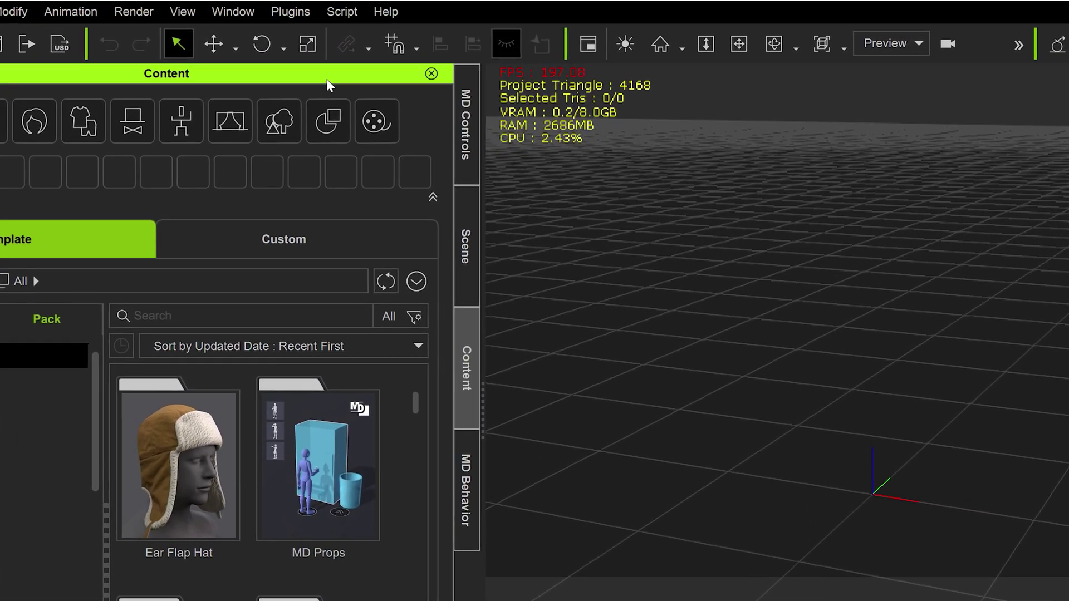
Open iClone's Plugins menu at the Character Creator & iClone Auto Setup entry
left_click(306, 14)
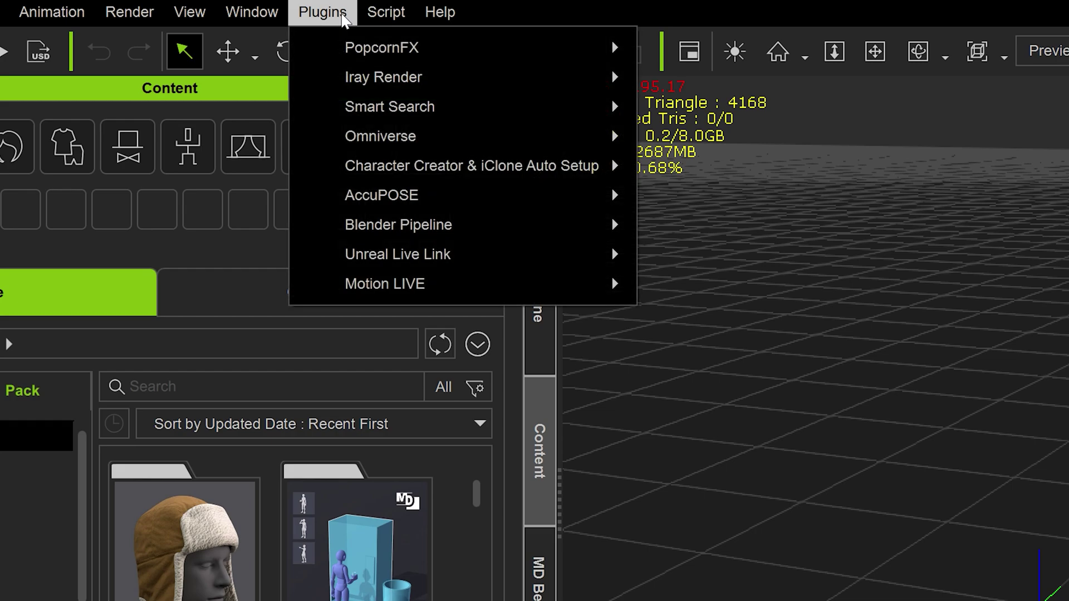
mouse_move(401, 165)
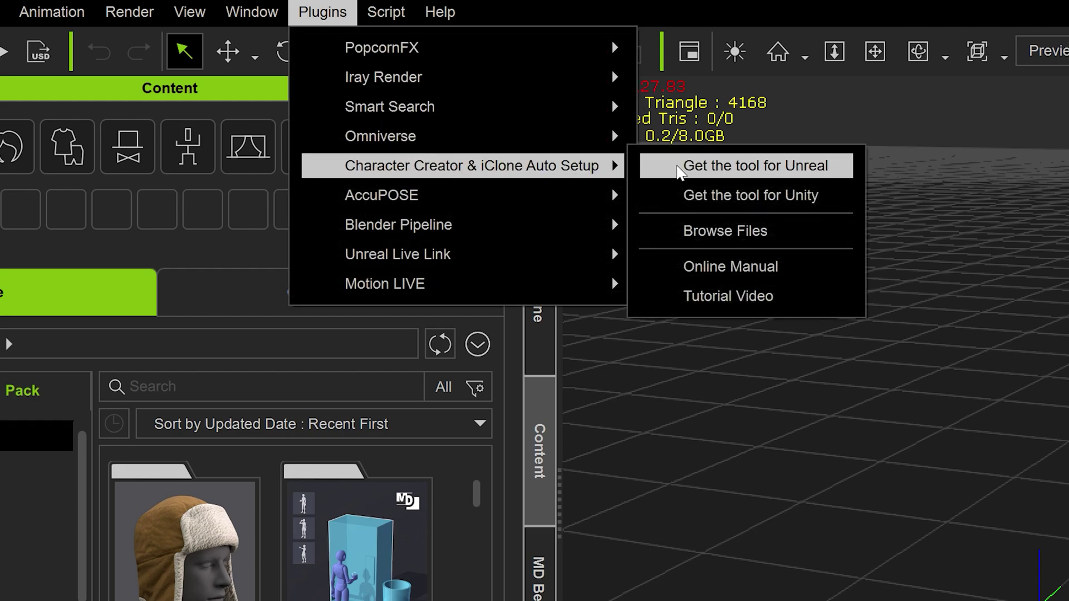
Download the free Auto Setup for Unreal Engine 1.37.7211.1 installer from the Reallusion site
left_click(686, 166)
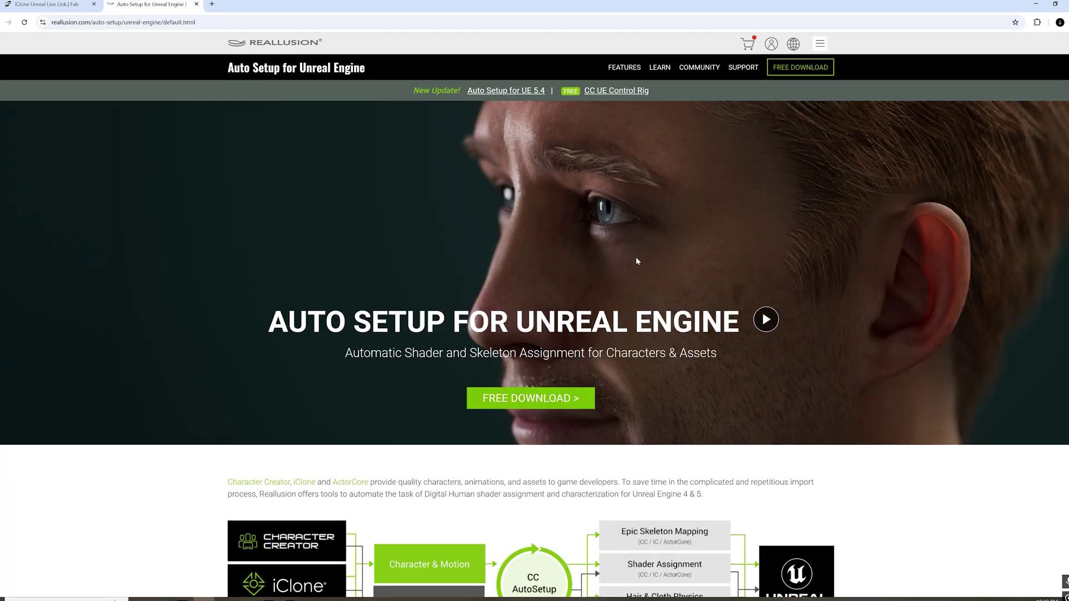
left_click(537, 401)
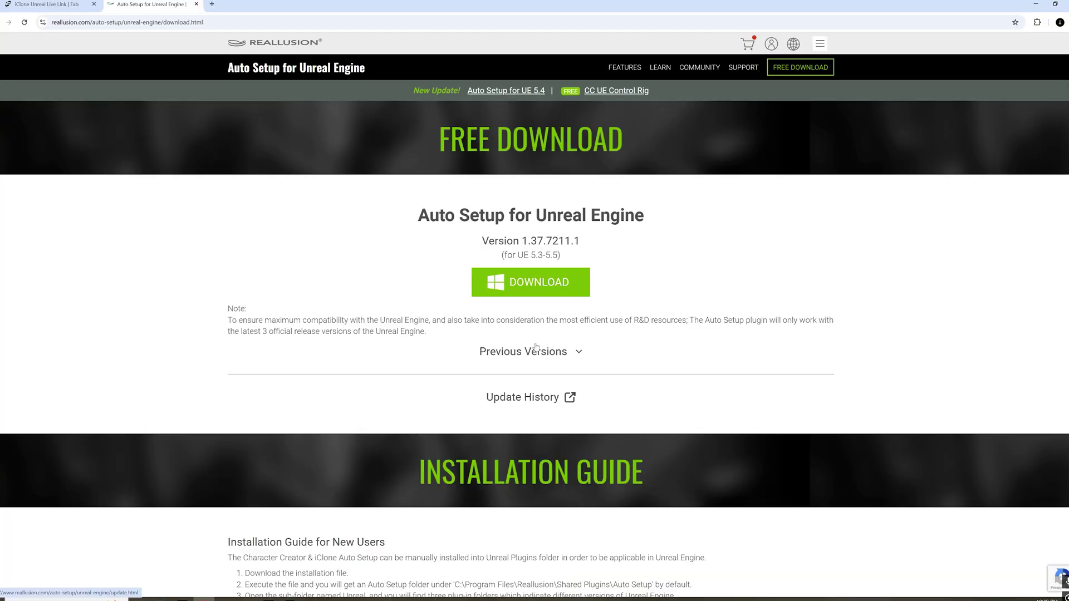
left_click(534, 285)
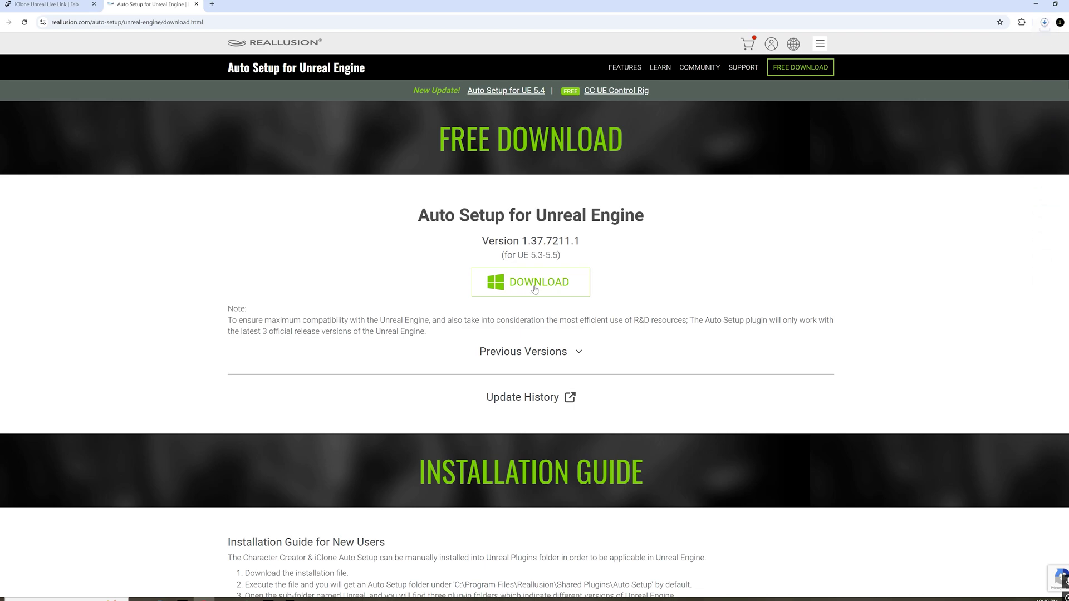
Confirm the download finished and check the Auto Setup 1.37 For Unreal 5.5 files in Explorer
left_click(1045, 23)
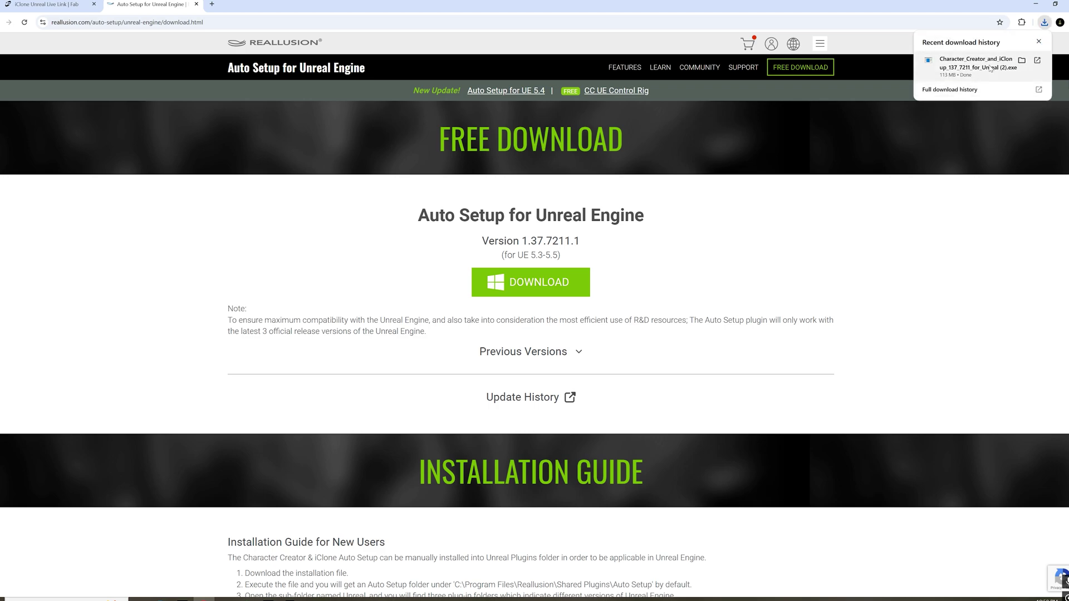
left_click(780, 150)
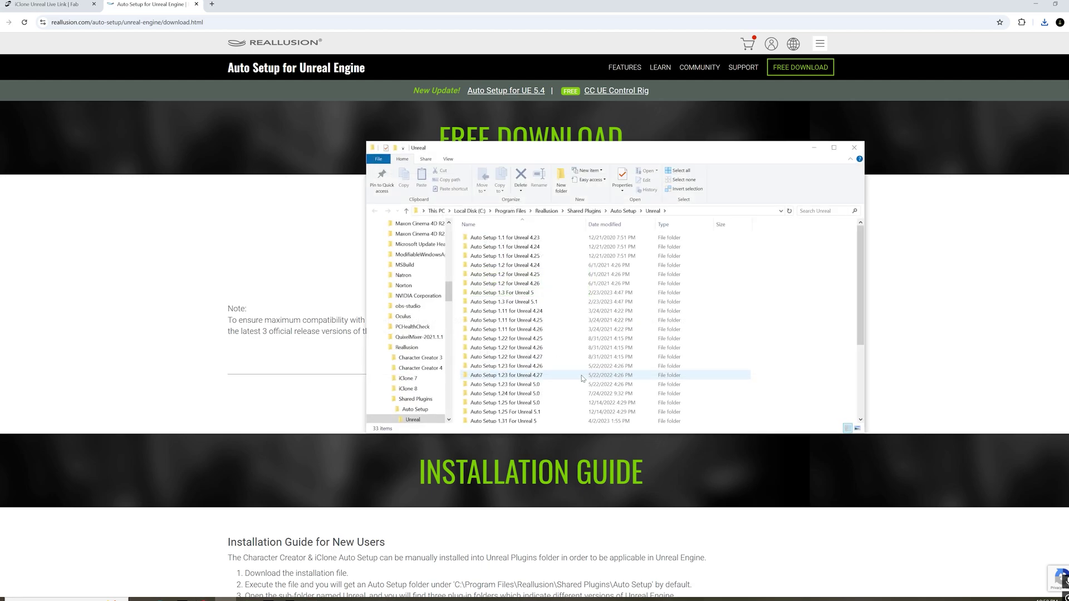
scroll(582, 377, "down", 5)
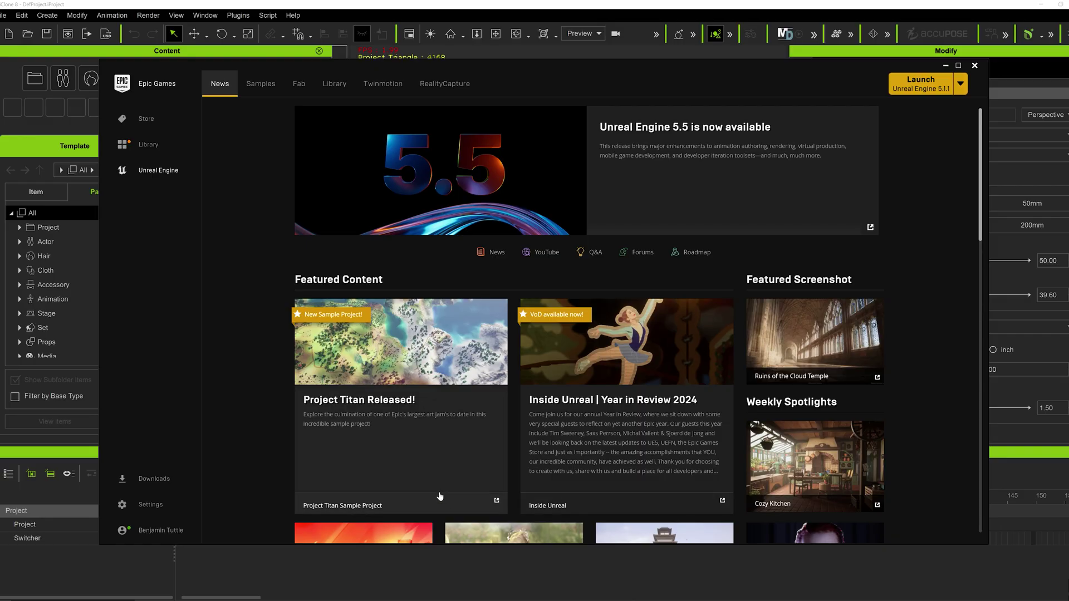
Open the Launcher Library and search the Fab Library for 'iclone'
left_click(334, 85)
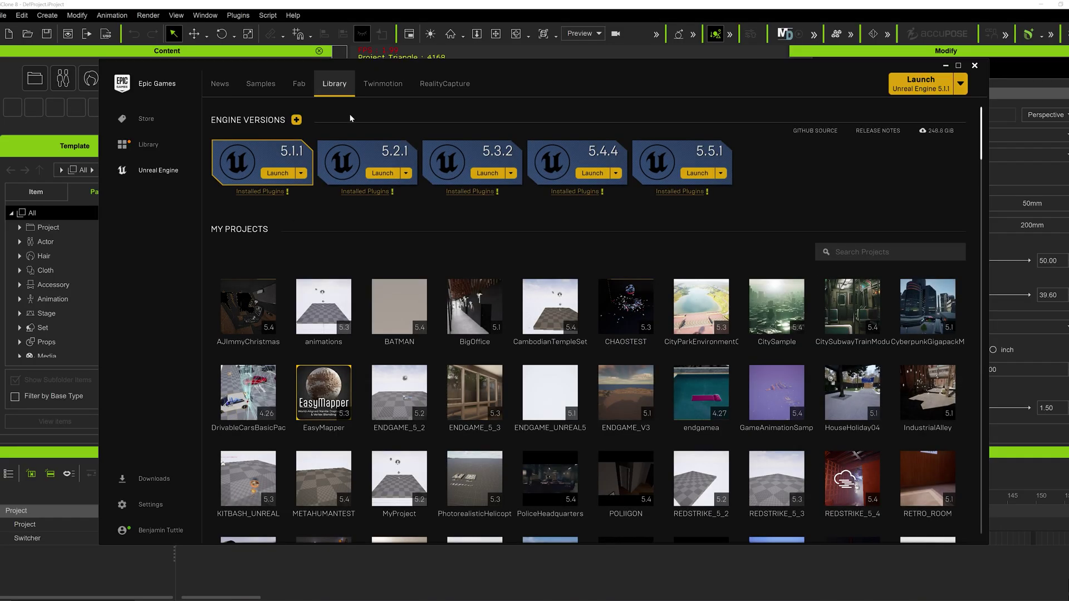
scroll(820, 465, "down", 6)
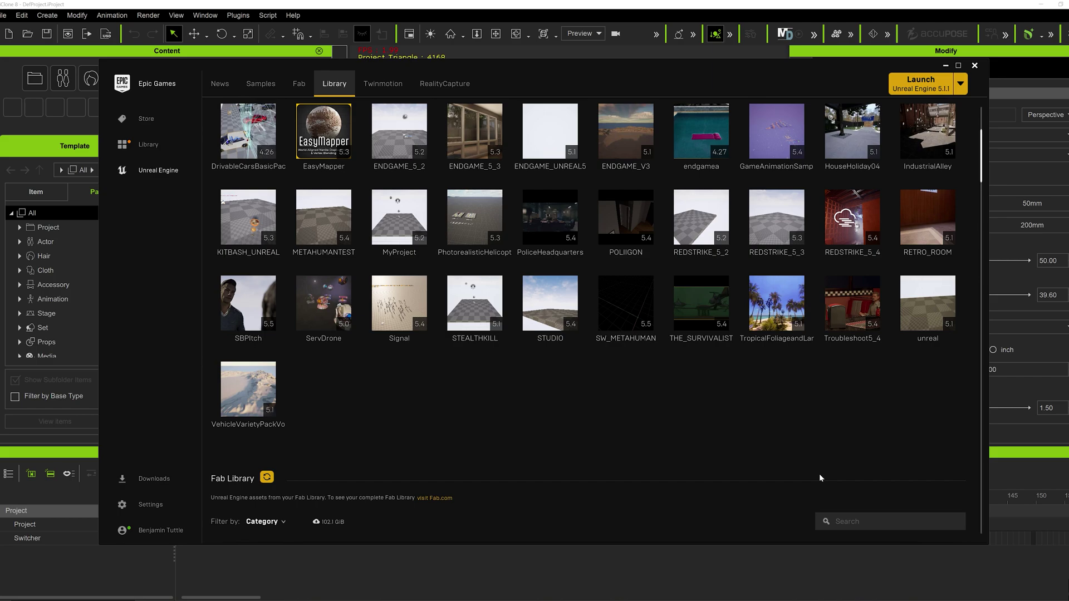
scroll(820, 481, "down", 3)
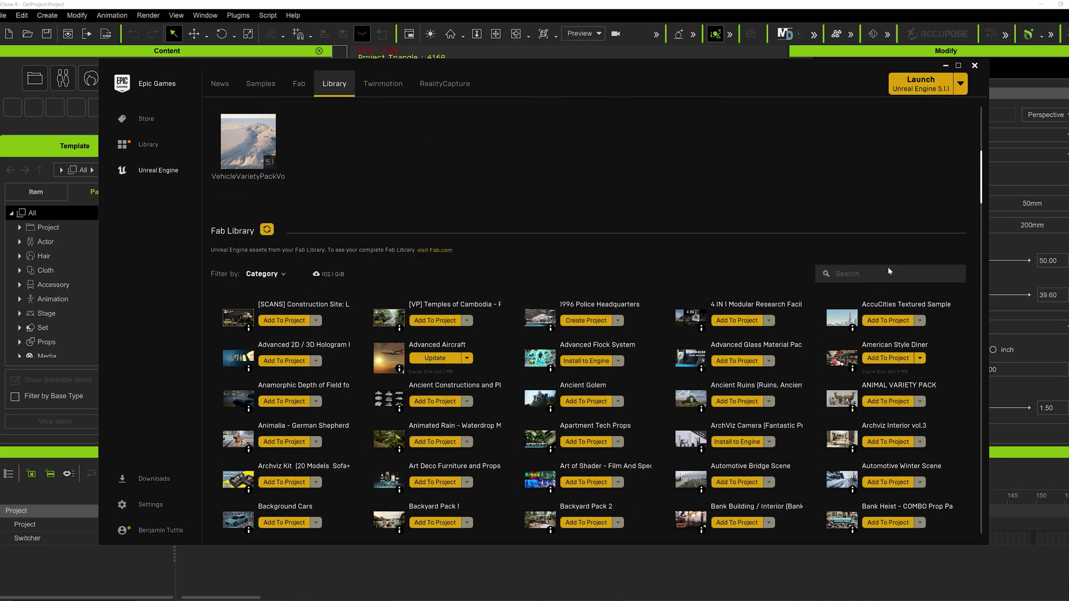
type("iclone")
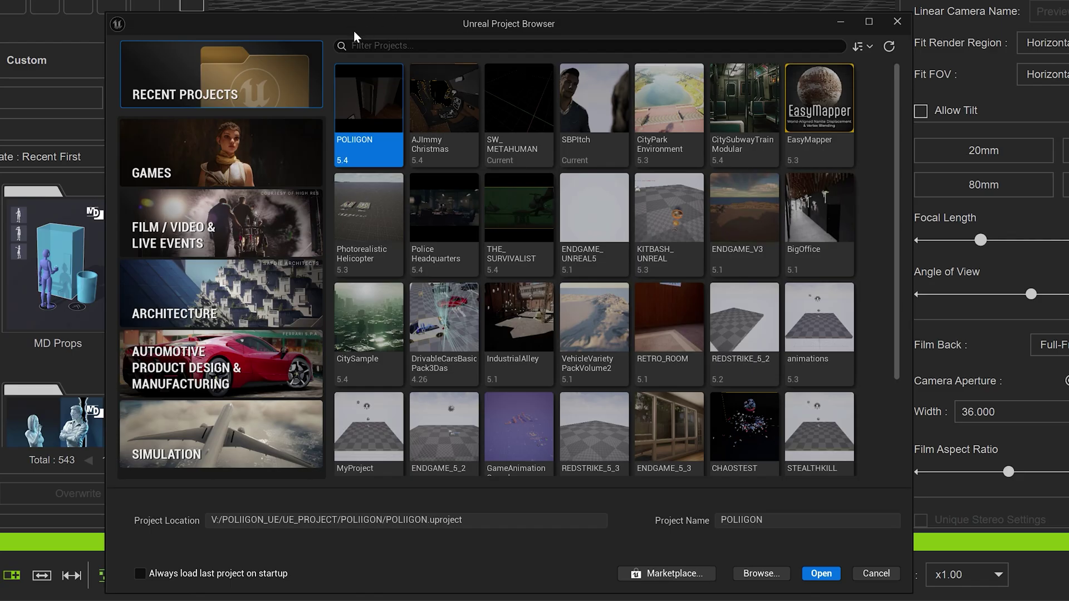
Choose the Blank Film / Video & Live Events template and replace the default MyProject name
left_click(263, 243)
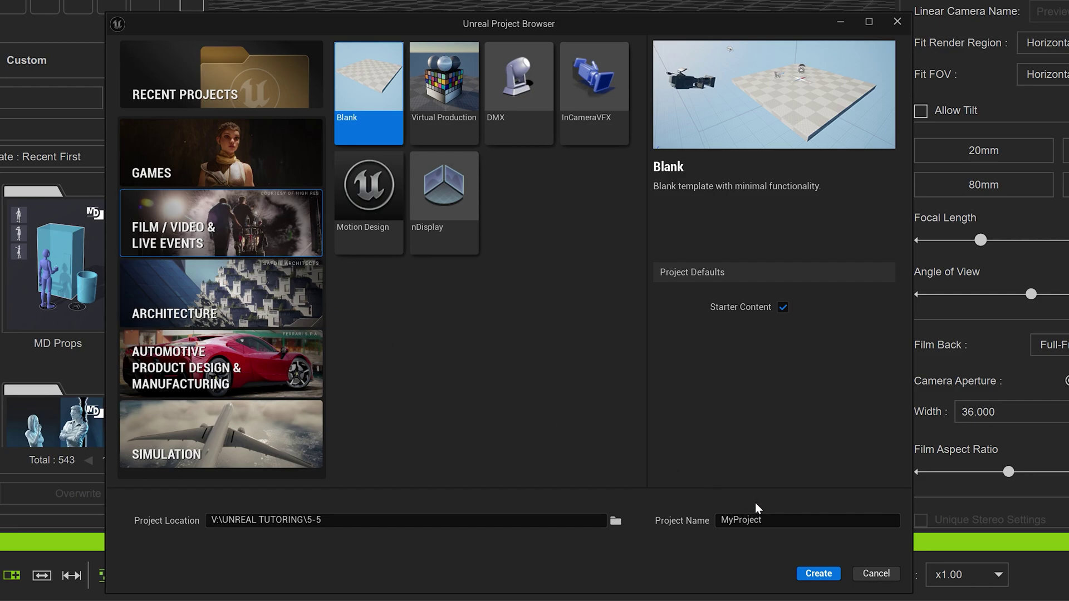
left_click(770, 516)
double_click(771, 520)
left_click(774, 523)
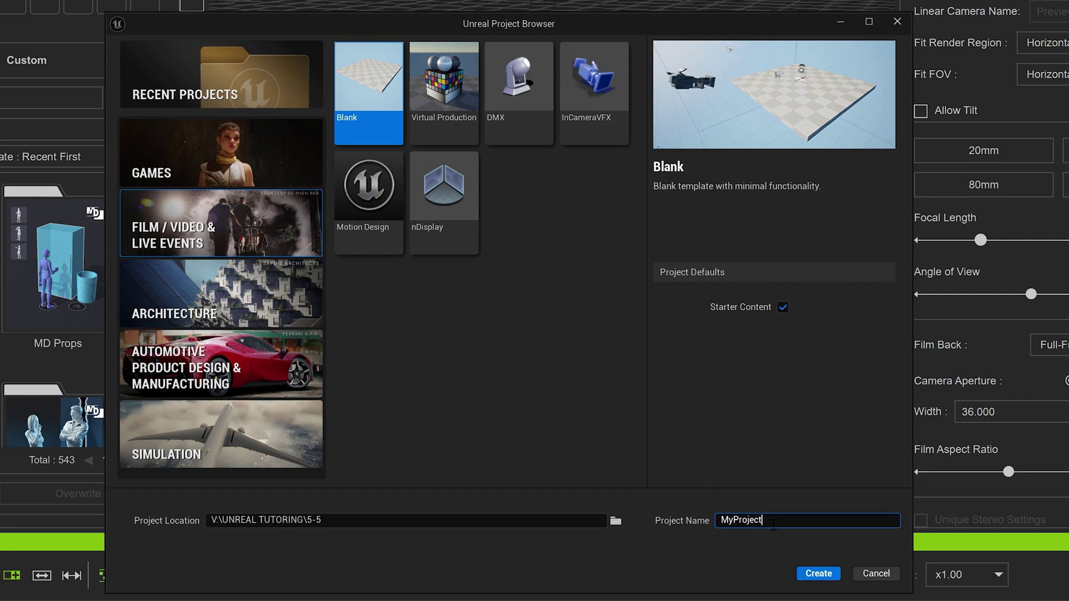
double_click(773, 525)
type("ut")
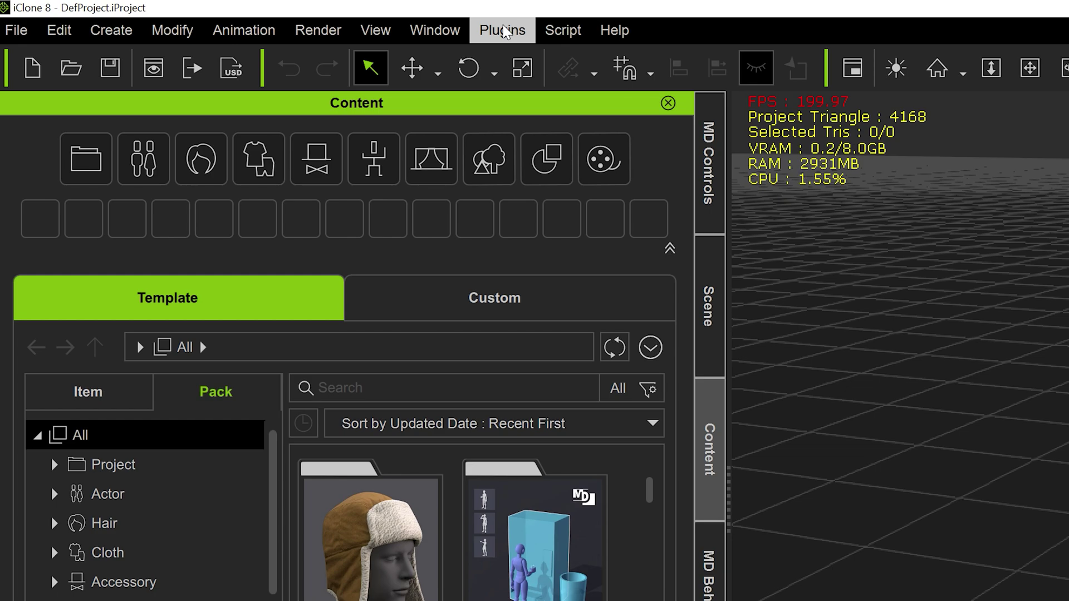
Browse the installed Auto Setup files and open the 1.37 For Unreal 5.5 folder
left_click(503, 31)
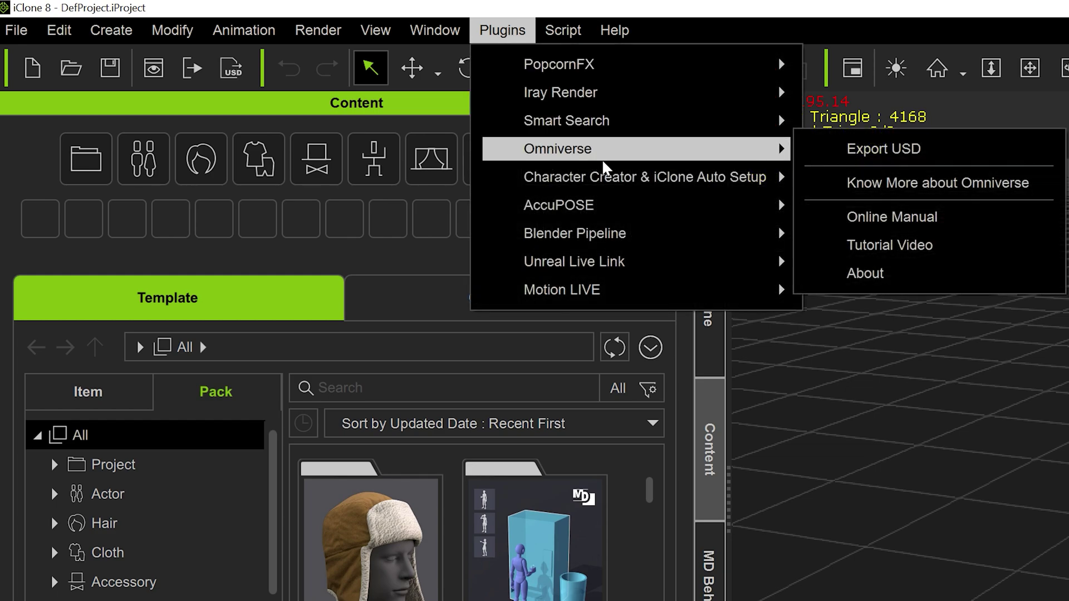
mouse_move(606, 174)
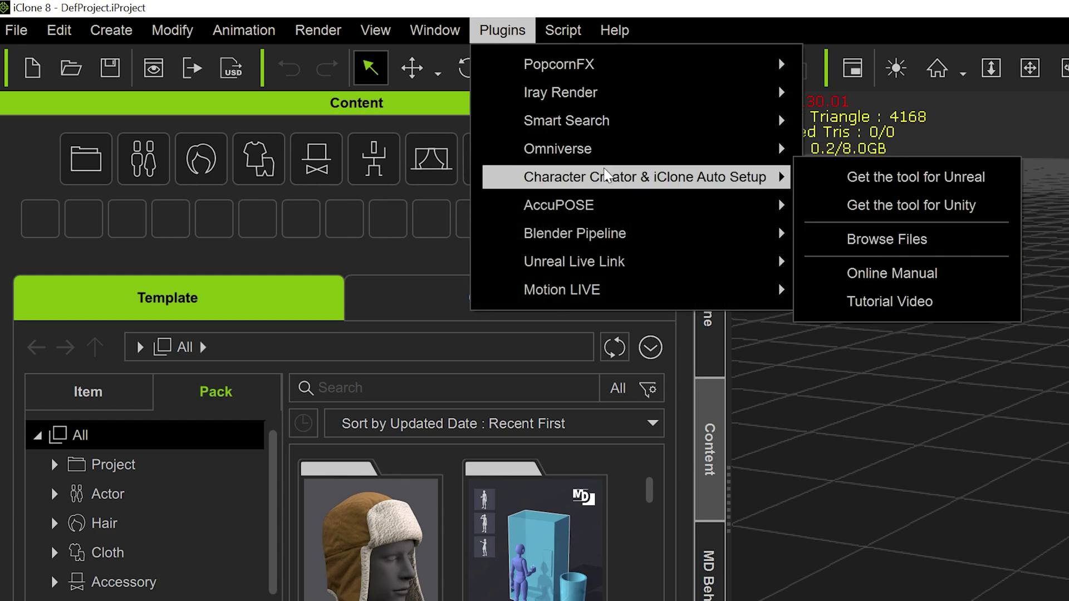
left_click(904, 240)
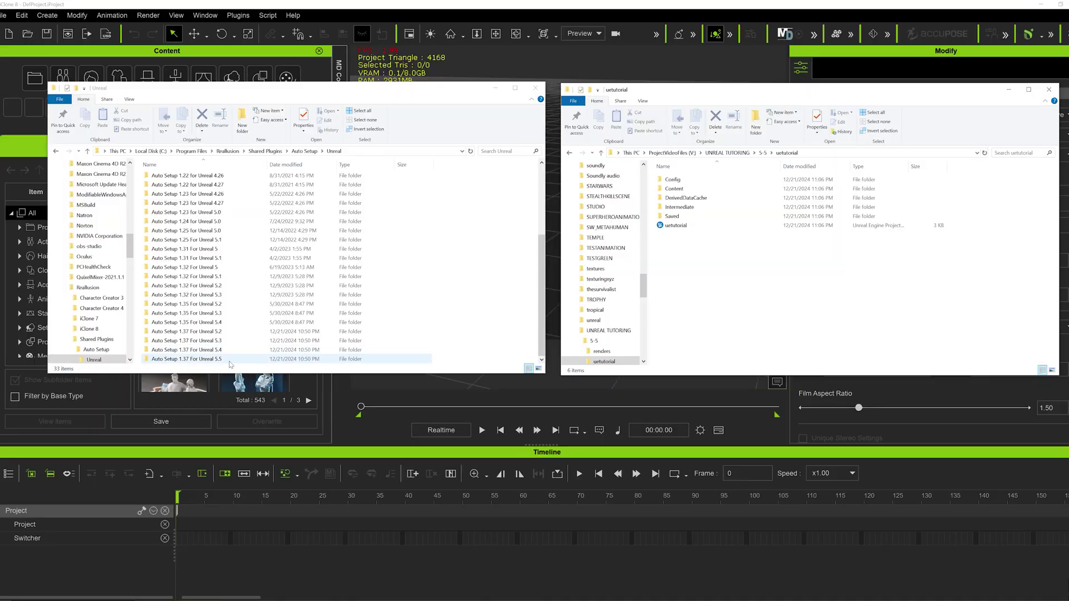
double_click(199, 359)
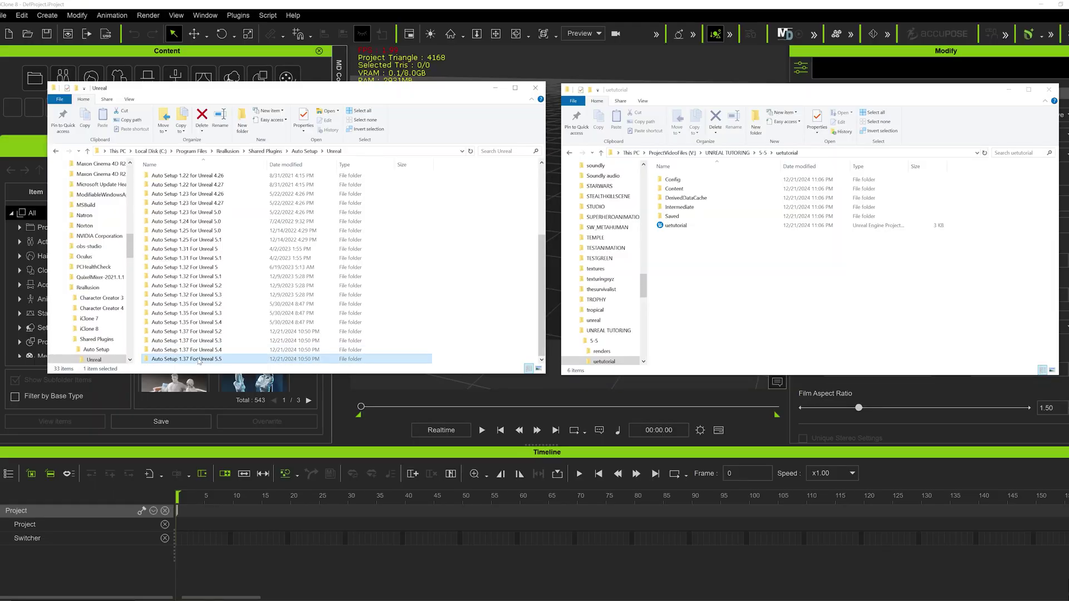
Copy the Content and Plugins folders and paste them into the setutorial project folder
left_click(159, 178)
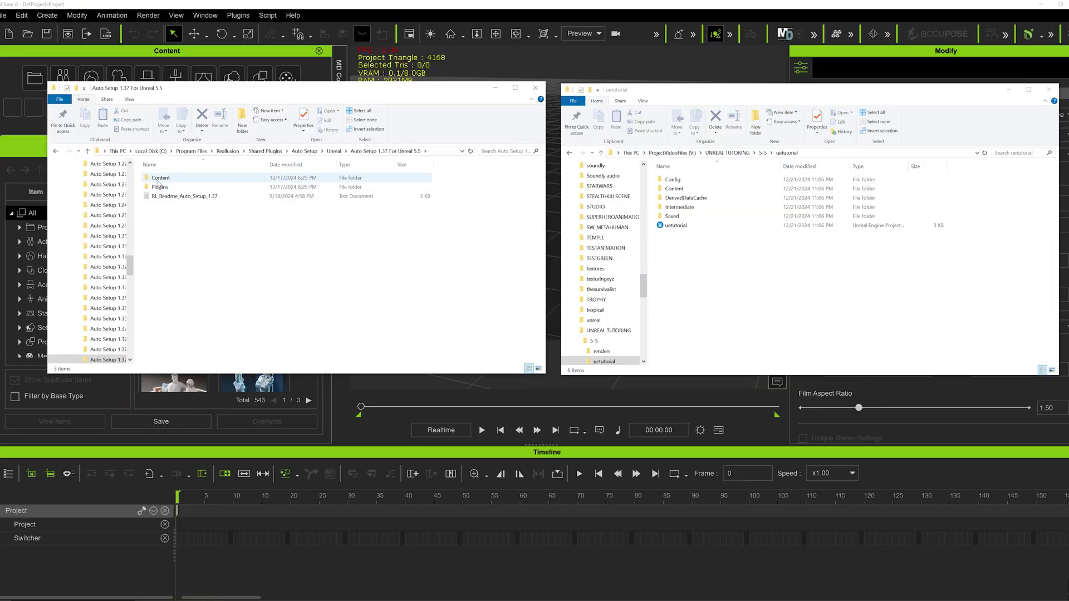
left_click(158, 187, "shift")
key("ctrl+c")
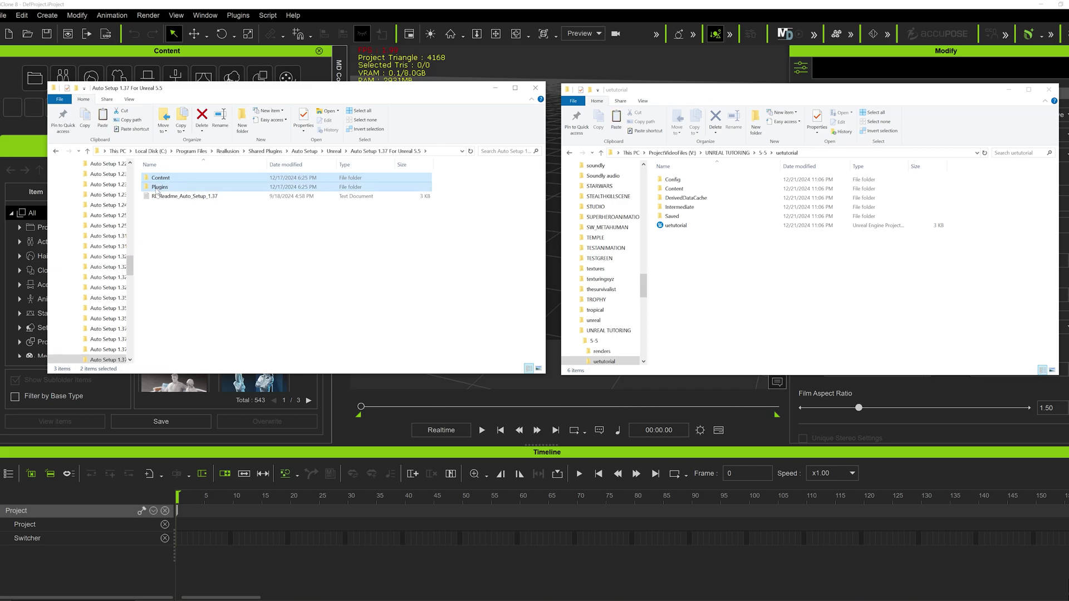
right_click(203, 182)
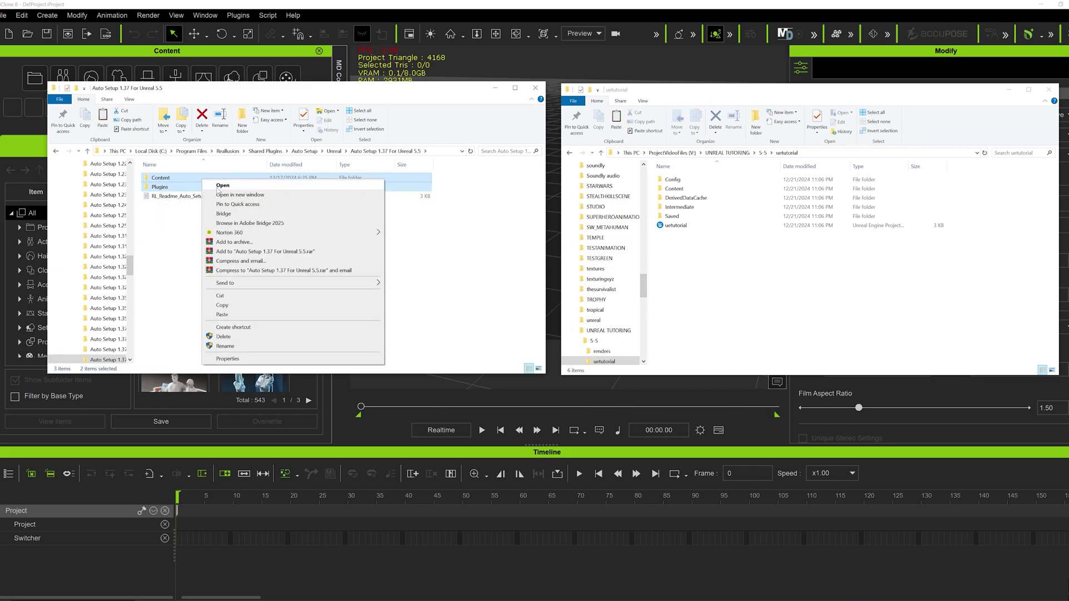
left_click(222, 305)
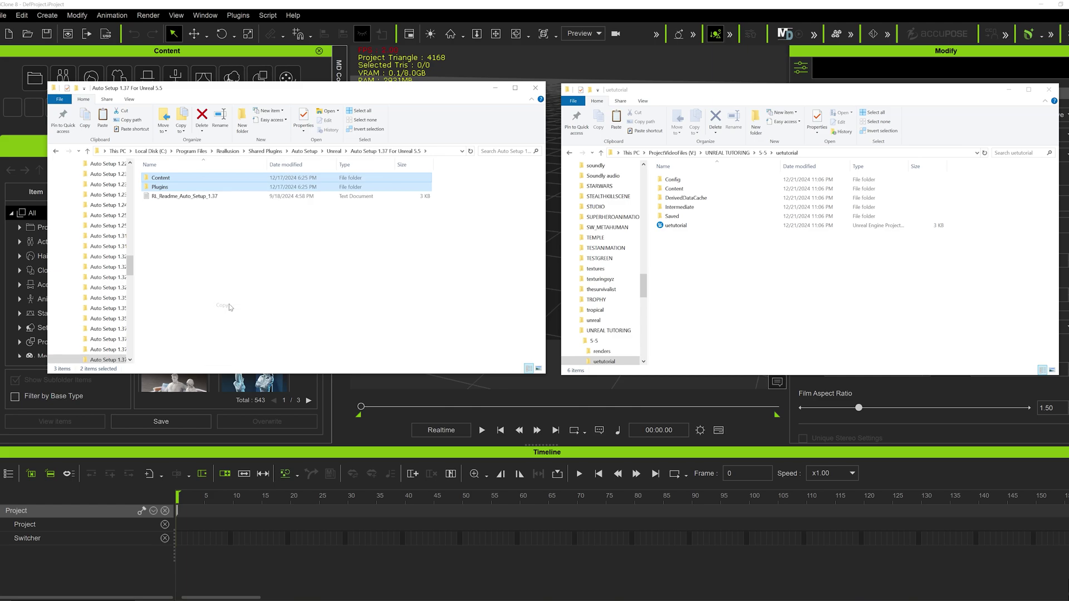
left_click(690, 271)
right_click(690, 271)
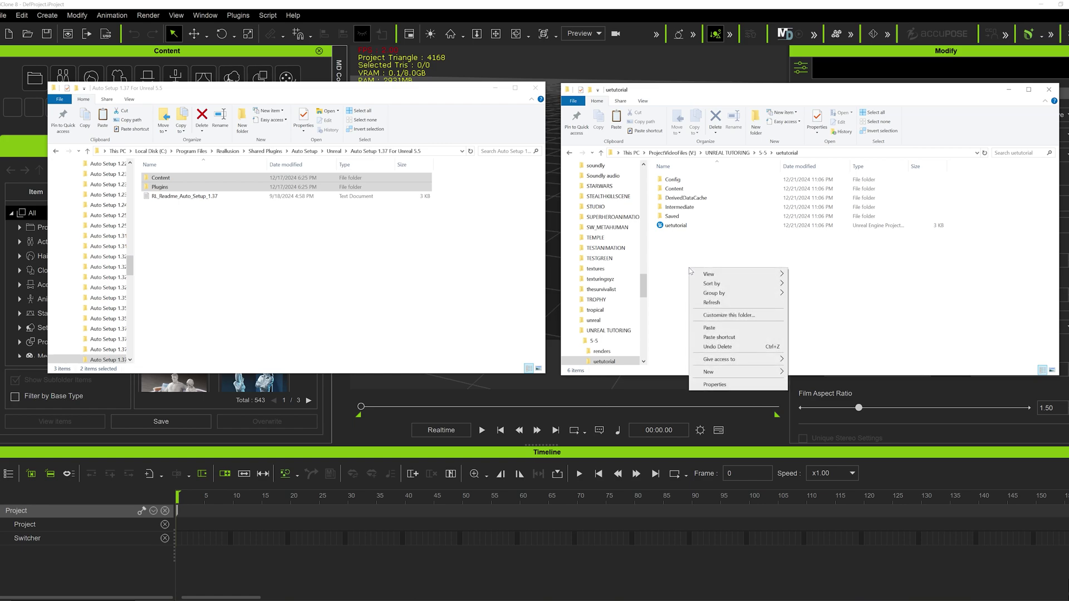
left_click(723, 328)
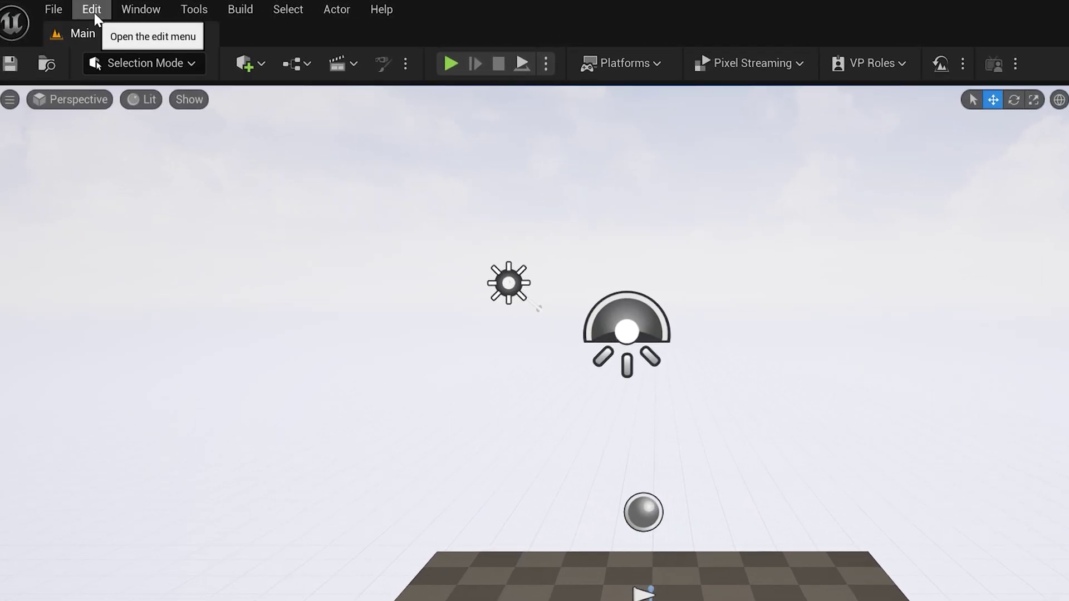
Enable the Reallusion iClone Live Link plugin in Edit > Plugins
left_click(92, 10)
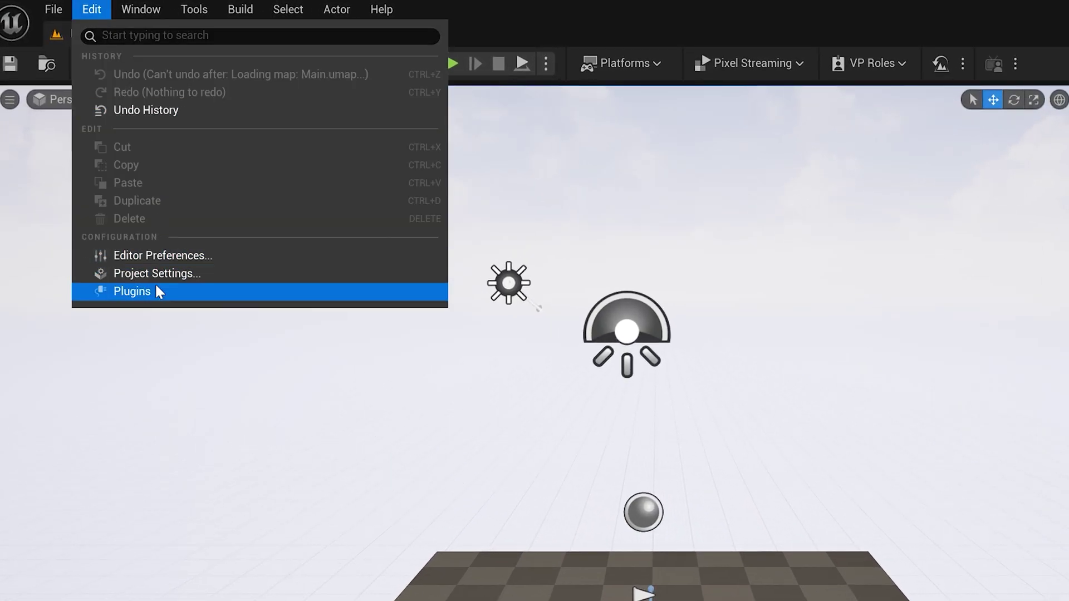
left_click(156, 290)
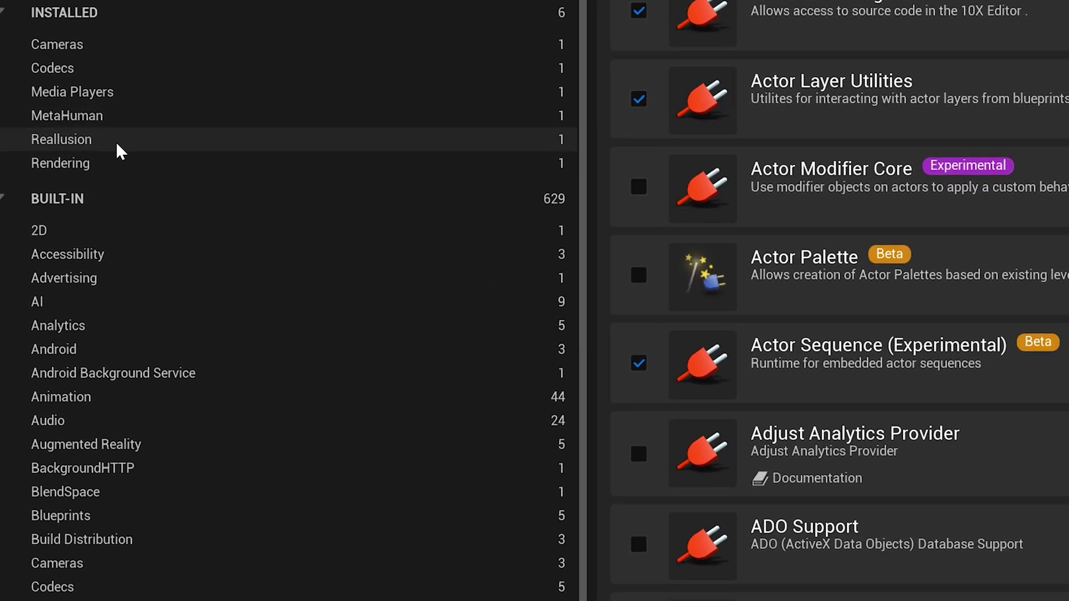
left_click(116, 144)
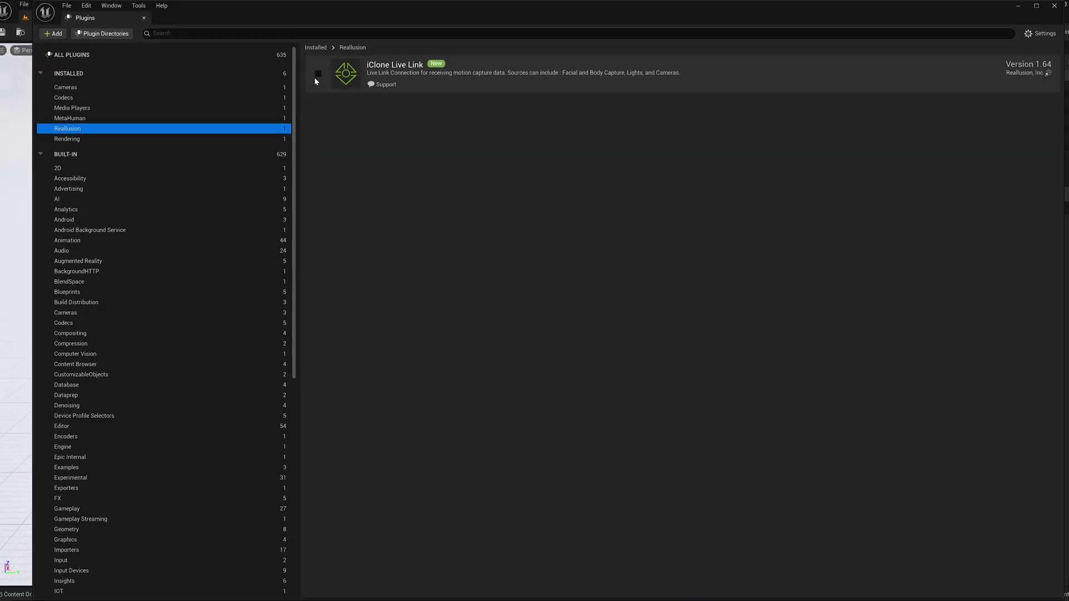
left_click(318, 74)
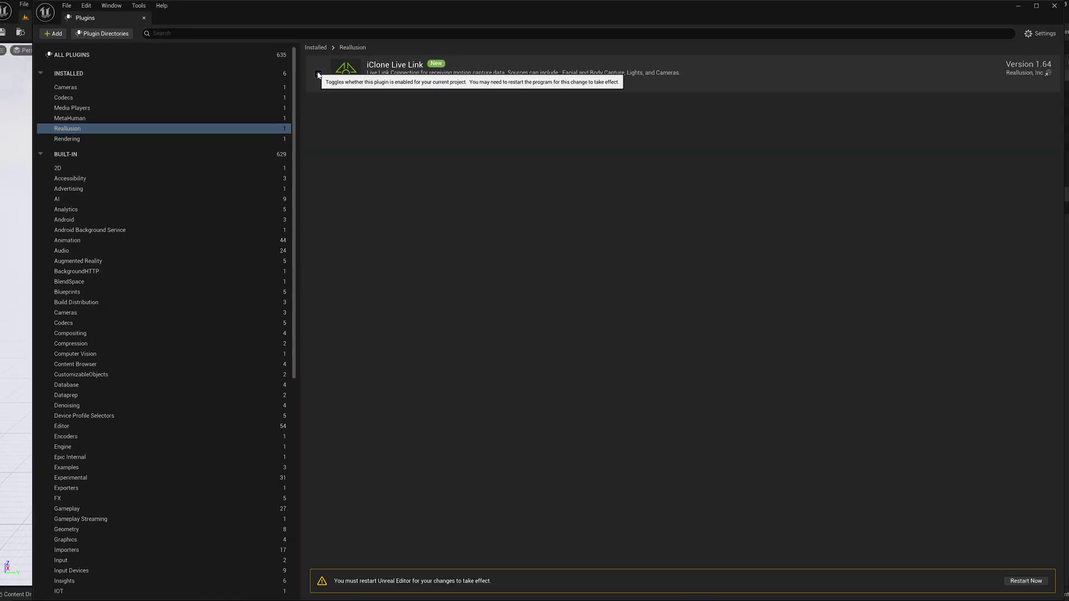
Restart the editor and apply the Character Creator & iClone Auto Setup with the HQ Shader
left_click(1025, 581)
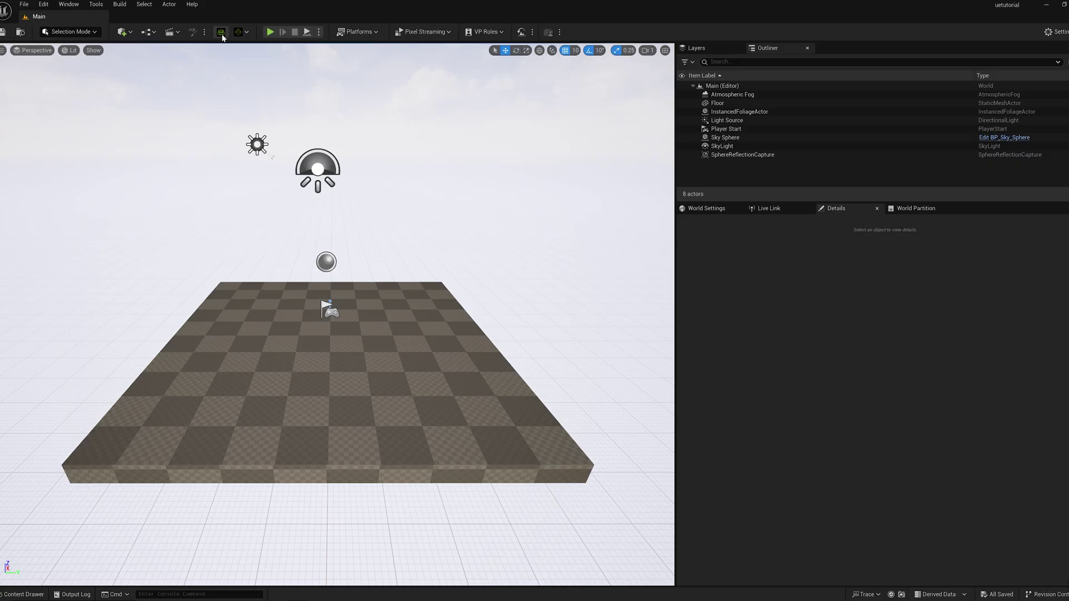
left_click(262, 39)
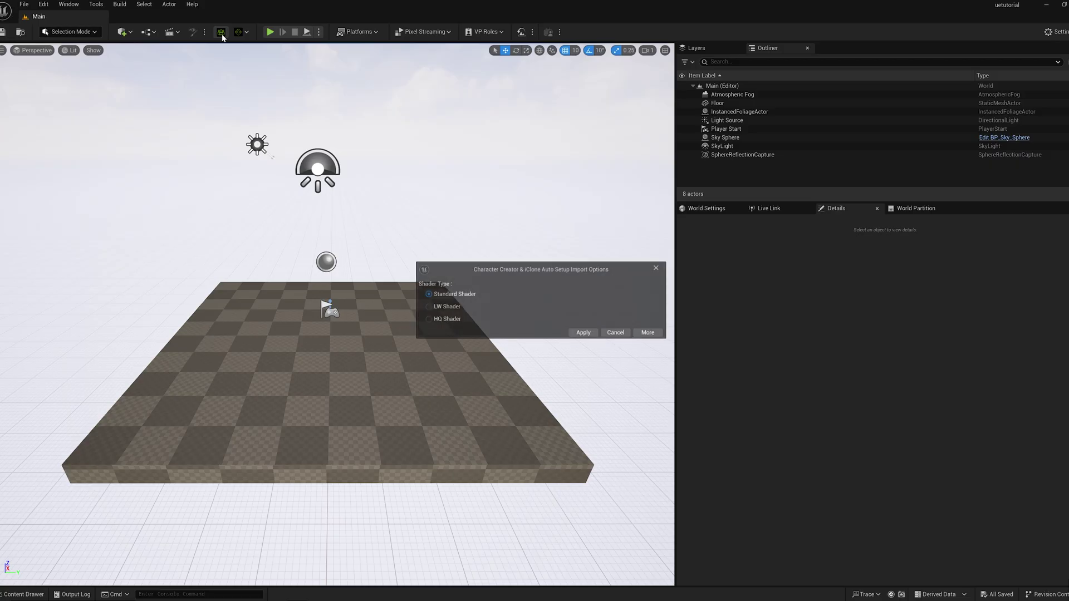
left_click(448, 320)
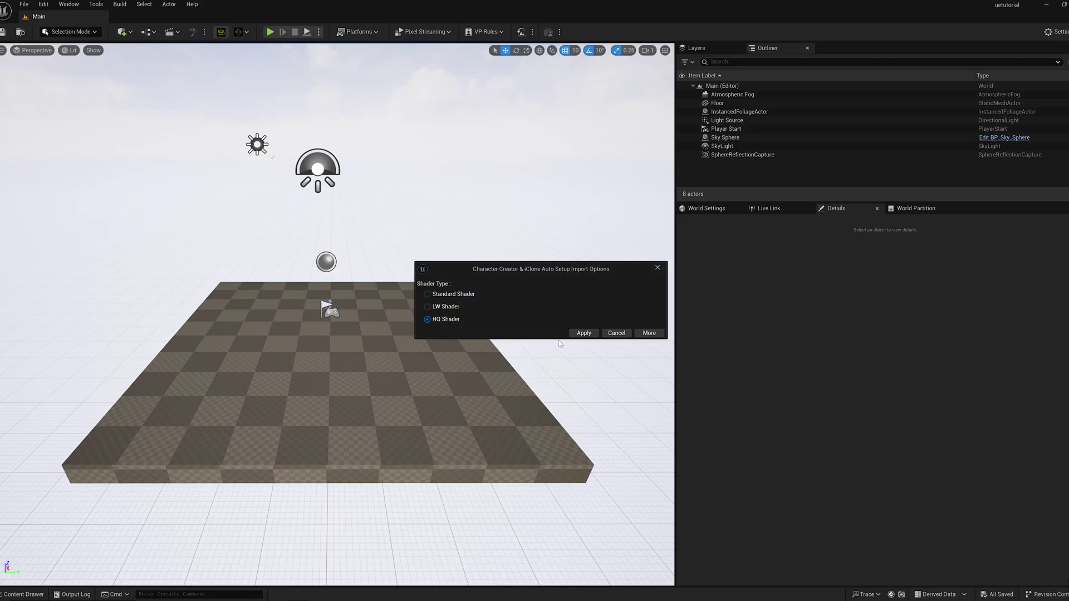
left_click(587, 332)
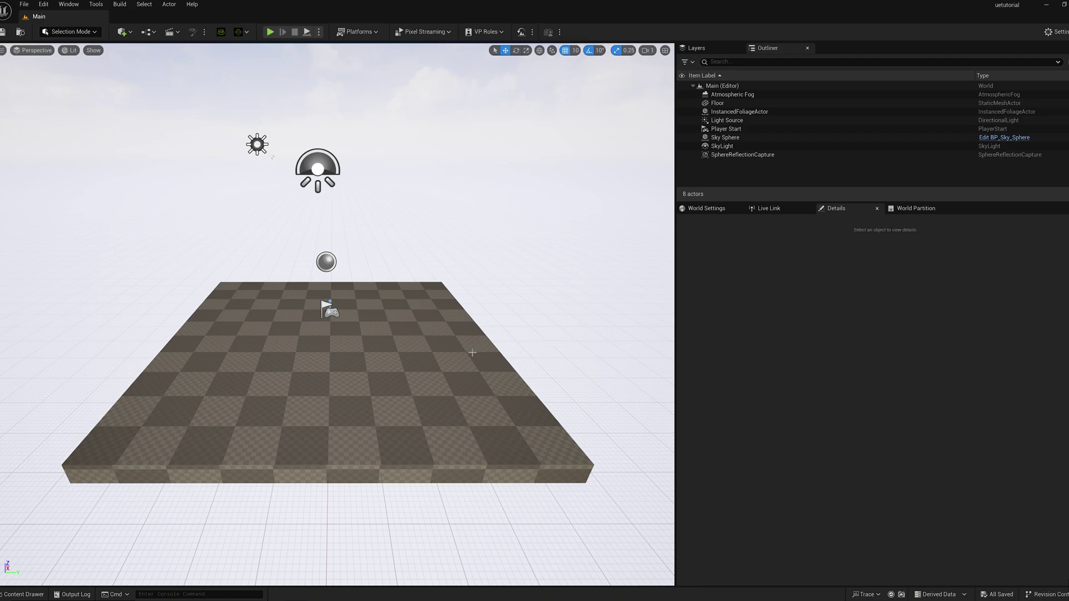
Create a new folder under Content in the Content Drawer
key("ctrl+space")
right_click(388, 442)
left_click(420, 77)
Name the folder Sets, create a level named Test inside it, and open it
type("S")
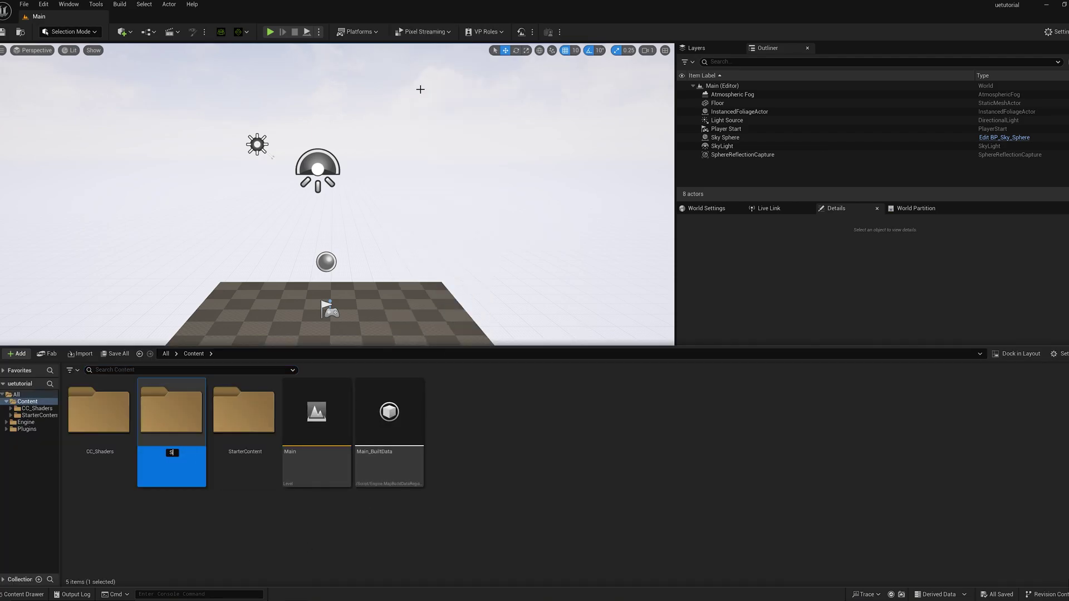
type("ets")
key("Return")
double_click(171, 415)
right_click(204, 442)
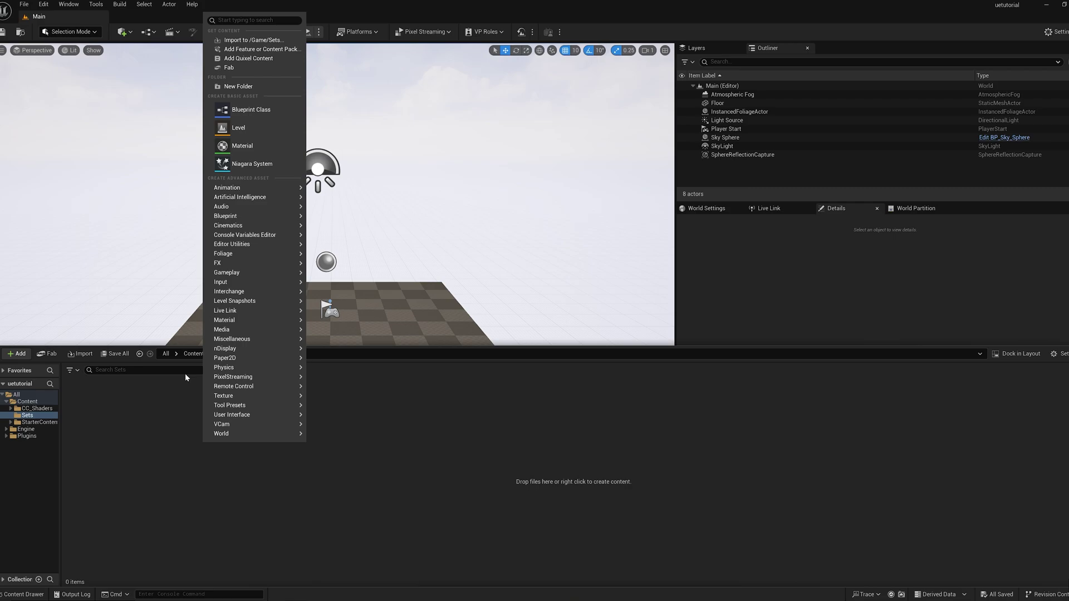
left_click(238, 127)
type("Test")
key("Return")
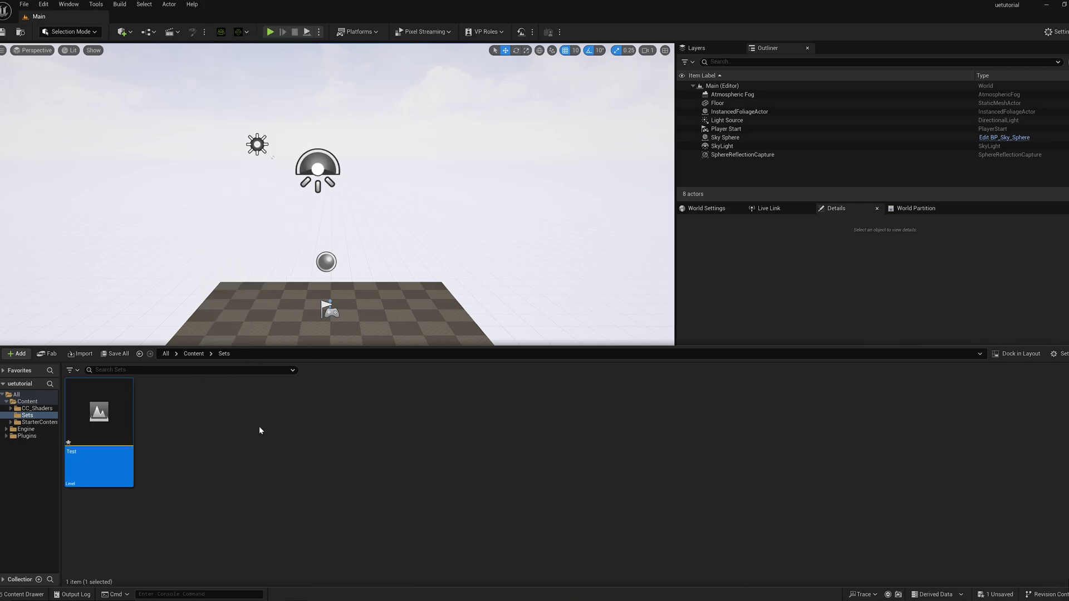
double_click(103, 423)
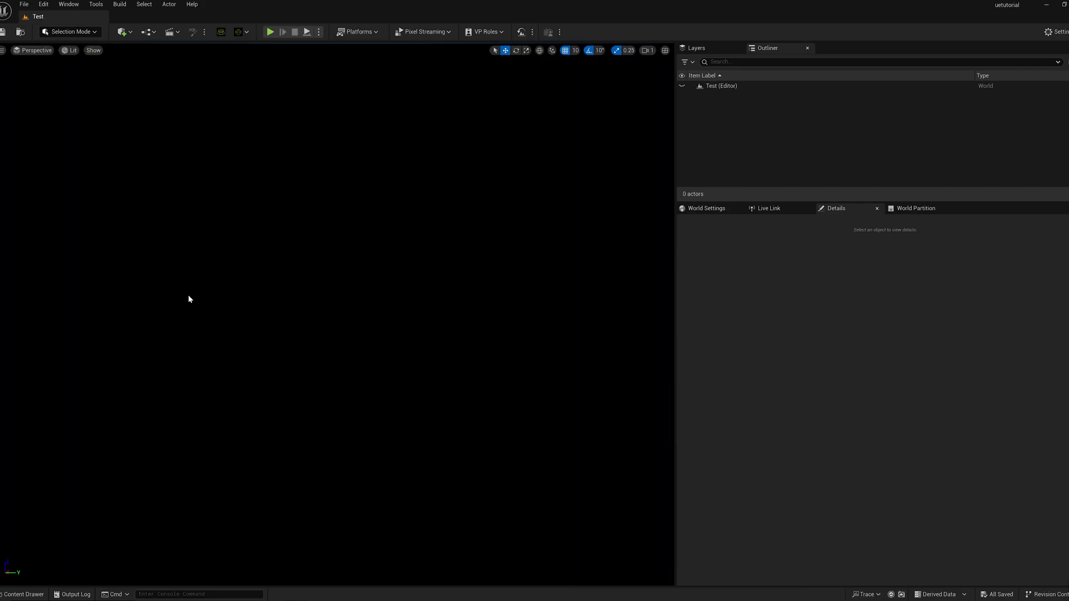
Lower the viewport camera speed to 0.33
left_click(647, 50)
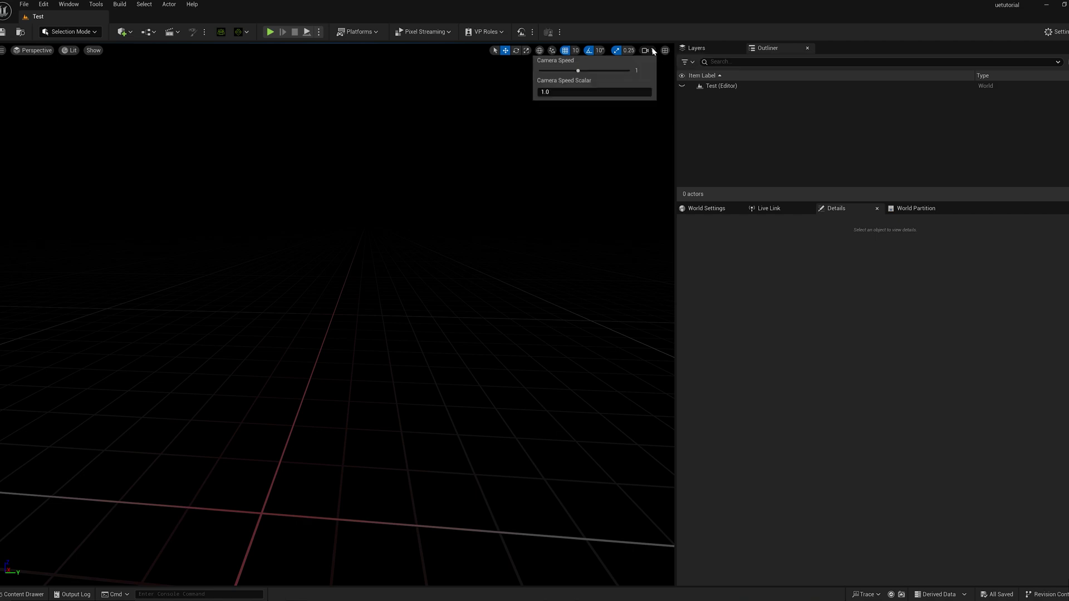
left_click_drag(576, 71, 565, 71)
mouse_move(195, 136)
right_mouse_down()
mouse_move(183, 167)
mouse_move(195, 136)
right_mouse_up()
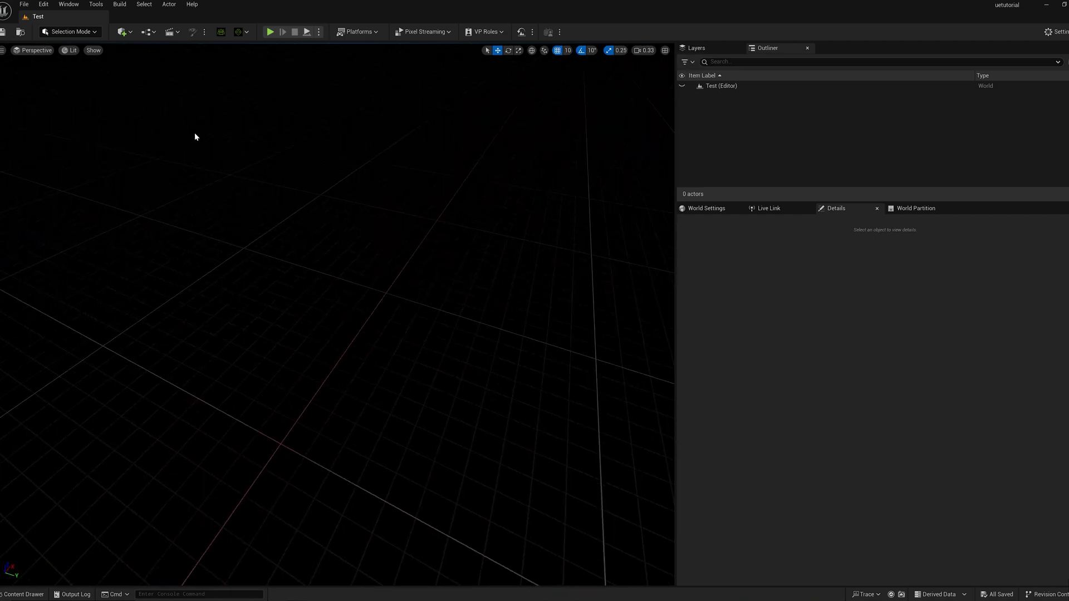
left_click(132, 32)
Add a floor plane at location 0, 0, 0 with uniform scale 10
mouse_move(146, 141)
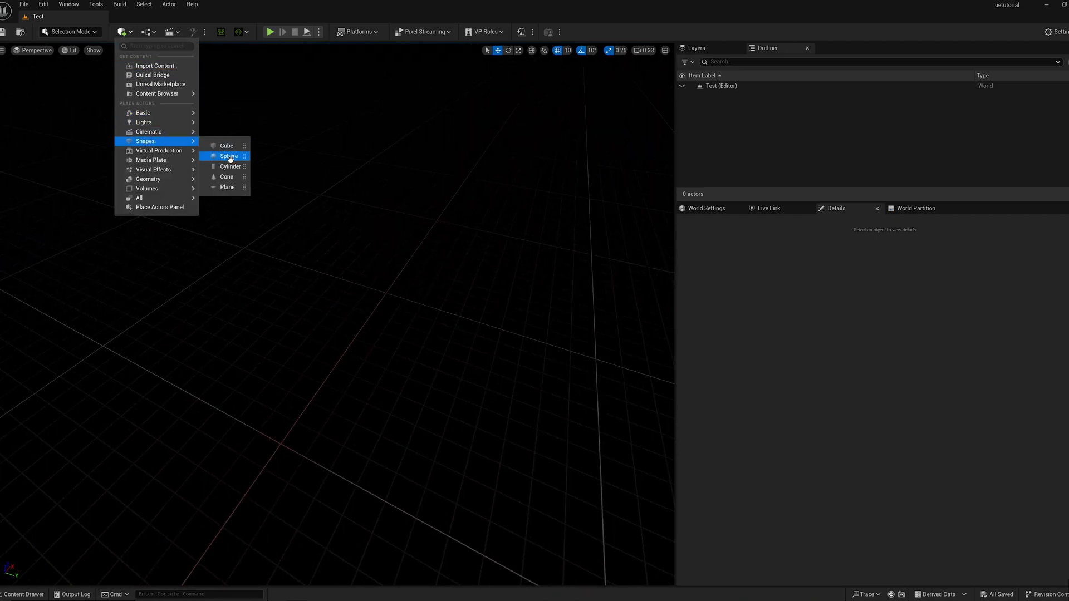
left_click(233, 188)
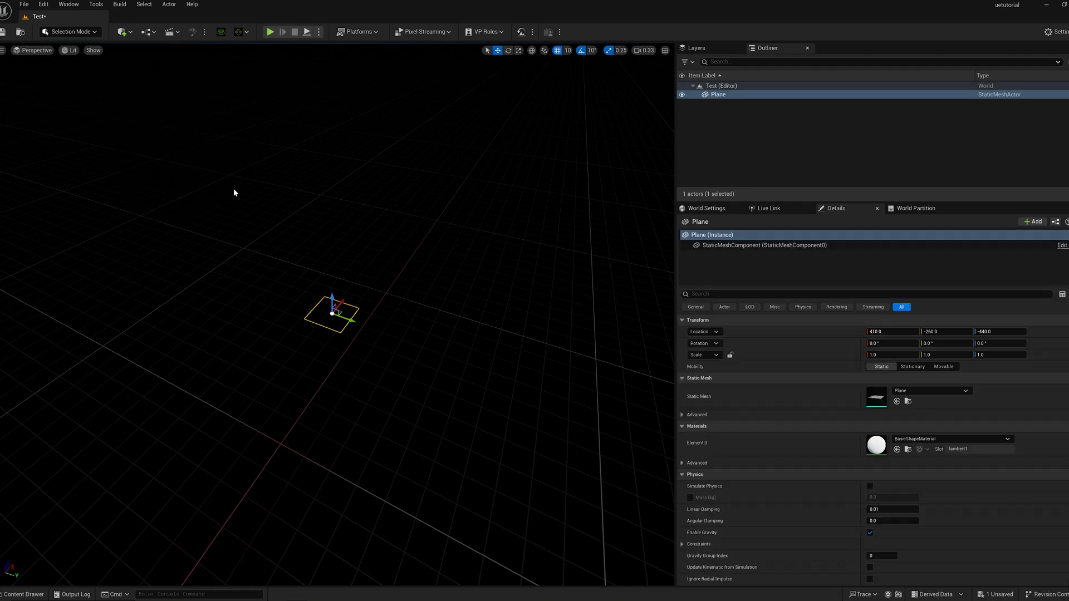
left_click(880, 332)
type("0")
key("Tab")
type("0")
key("Tab")
type("0")
key("Return")
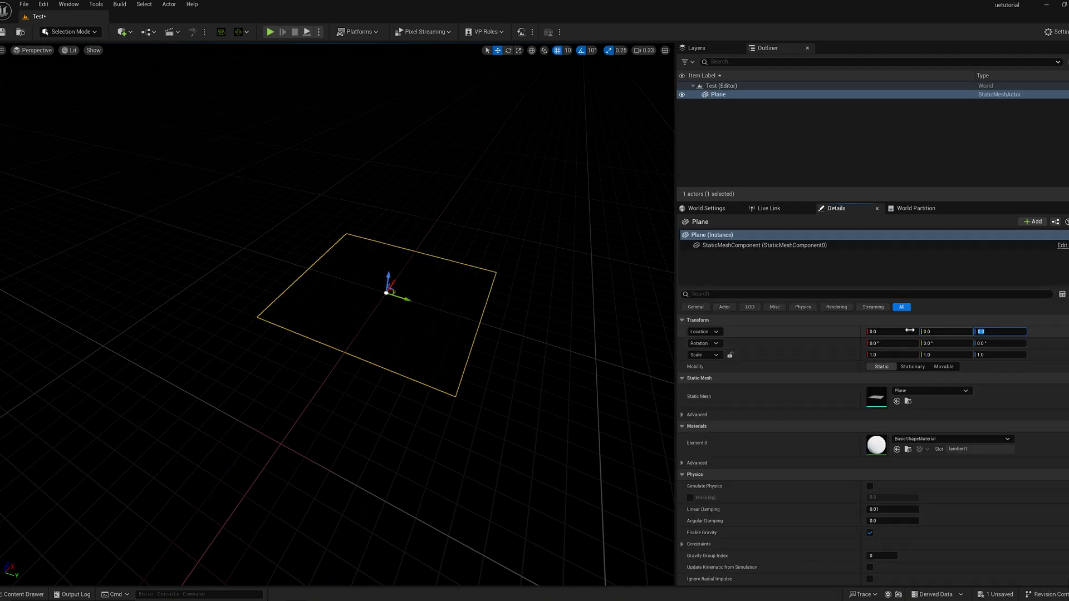
left_click(730, 355)
left_click(891, 355)
type("8")
key("Return")
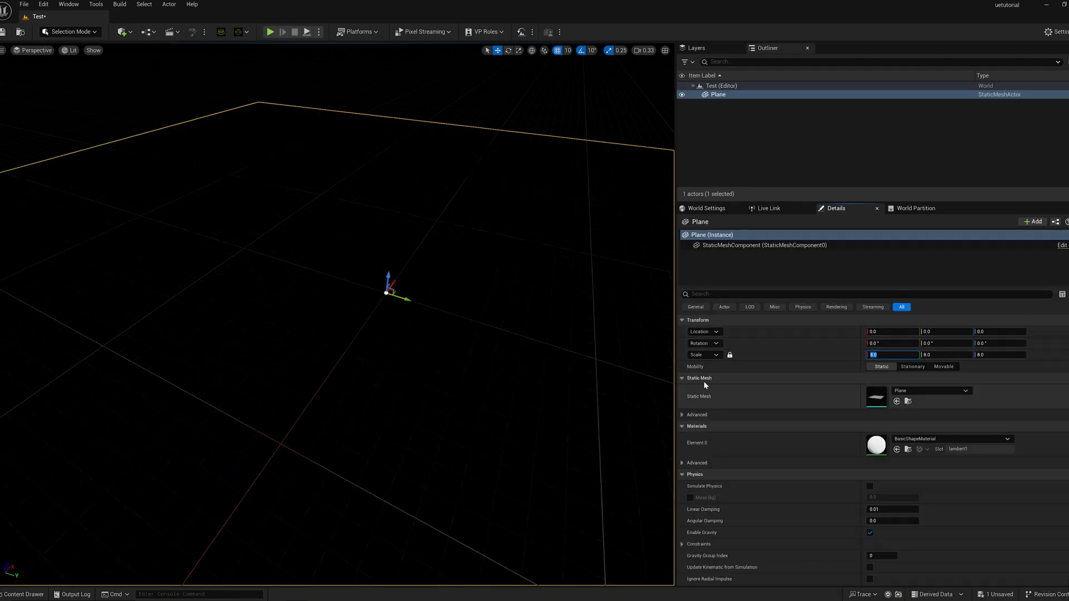
left_click(891, 354)
type("10")
key("Return")
With 100-unit and 90° snapping, copy the floor into two perpendicular upright walls
right_click_drag(564, 53, 565, 54)
left_click(566, 51)
left_click(577, 107)
right_click_drag(391, 245, 391, 245)
key("e")
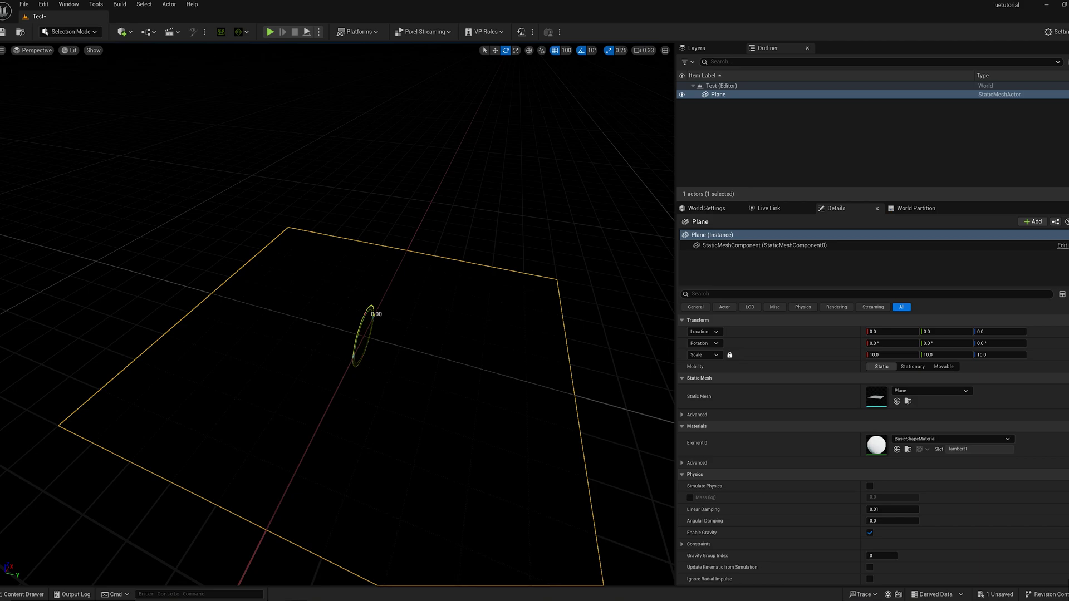
left_click(590, 50)
left_click(597, 129)
left_click_drag(370, 315, 346, 342, "alt")
key("w")
right_click_drag(345, 341, 367, 256)
left_click_drag(322, 209, 267, 175)
key("e")
key("w")
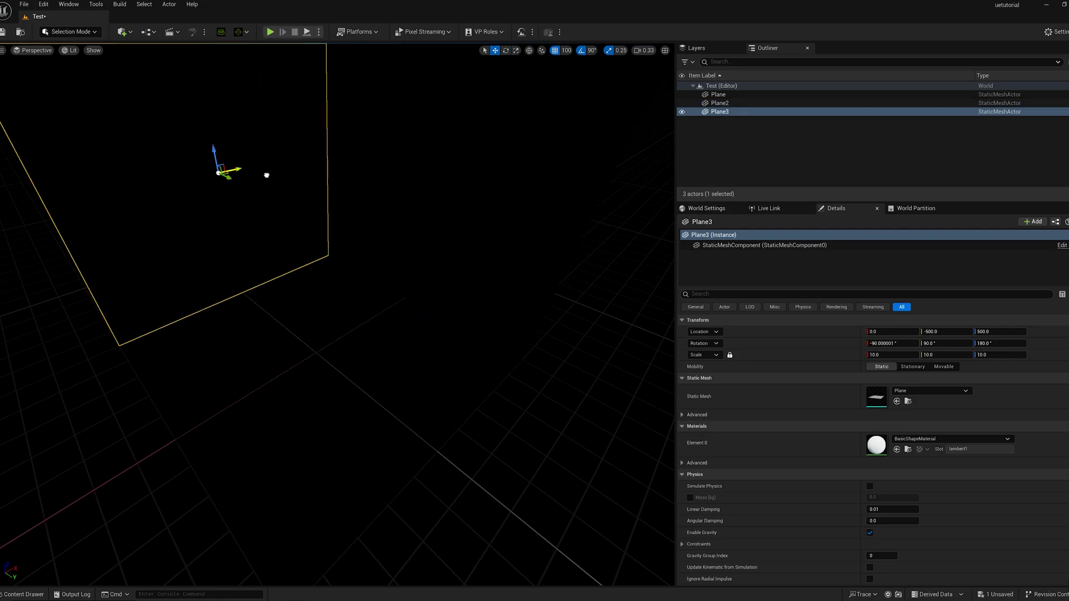
Add a rect light tilted 45° toward the floor, attenuation 16384, and duplicate it to Y 400
left_click(131, 34)
mouse_move(161, 122)
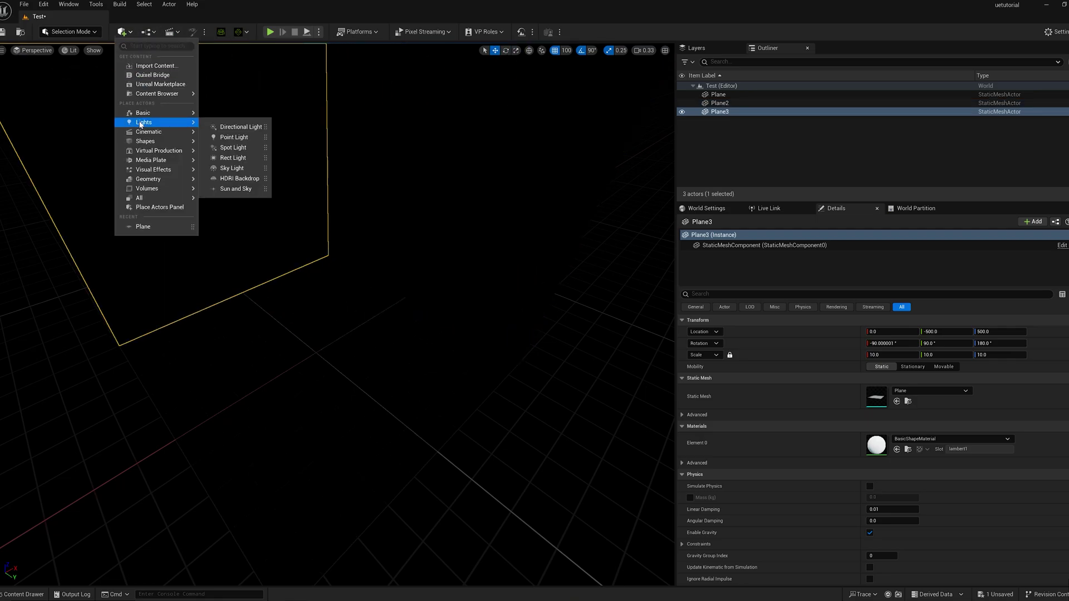
left_click(223, 162)
right_click_drag(107, 130, 183, 145)
key("e")
left_click(587, 50)
left_click(602, 111)
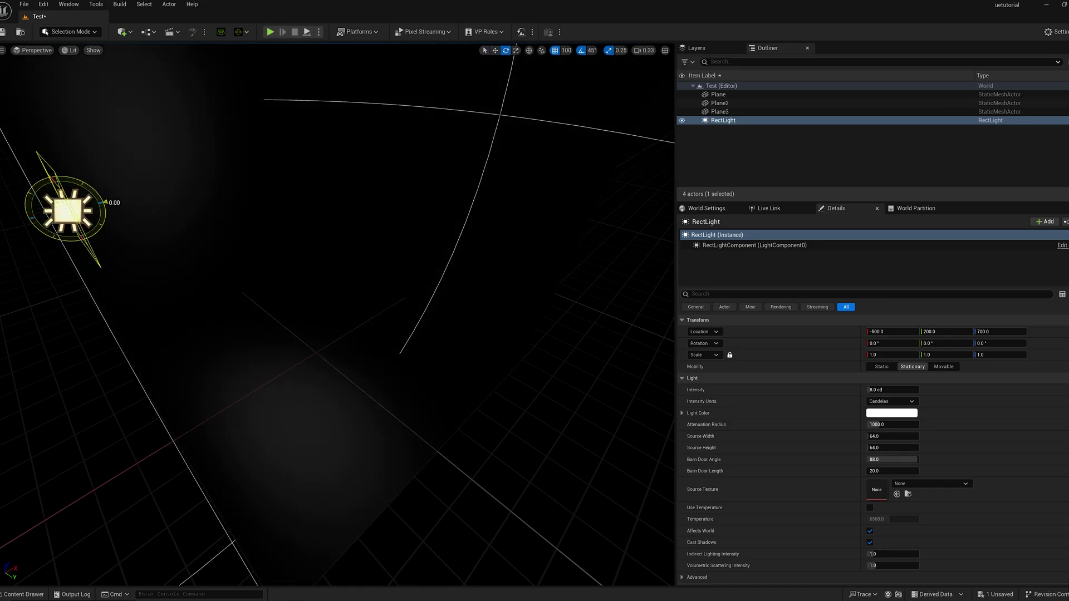
left_click_drag(105, 206, 89, 251)
left_click_drag(866, 424, 919, 424)
right_click_drag(390, 256, 472, 256)
key("w")
left_click_drag(473, 256, 505, 294)
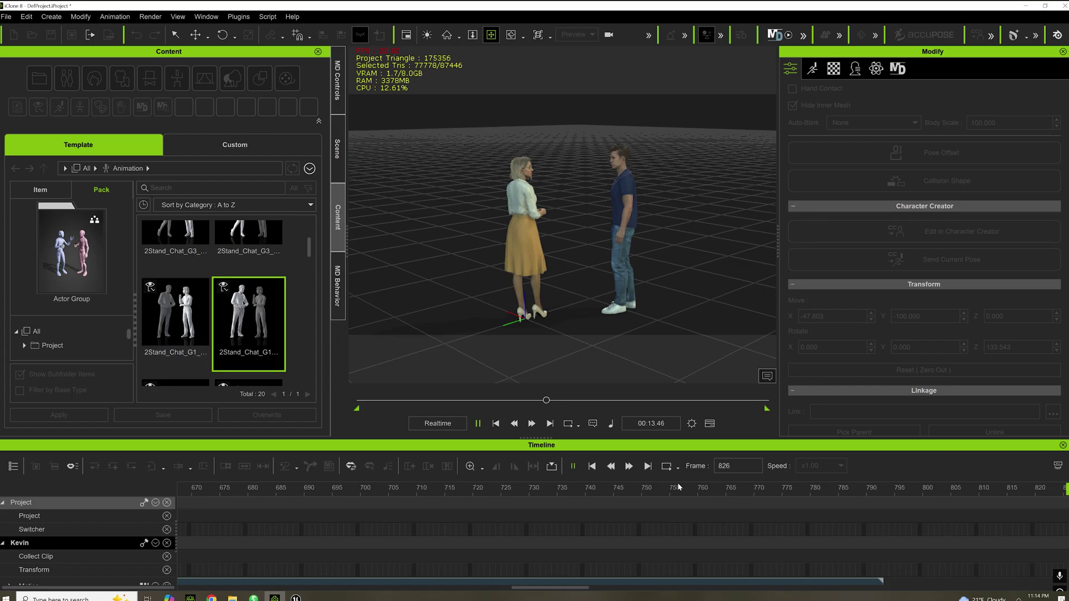
End the playback range at frame 790 and play Kevin and Camila's 2Stand_Chat conversation
left_click(777, 491)
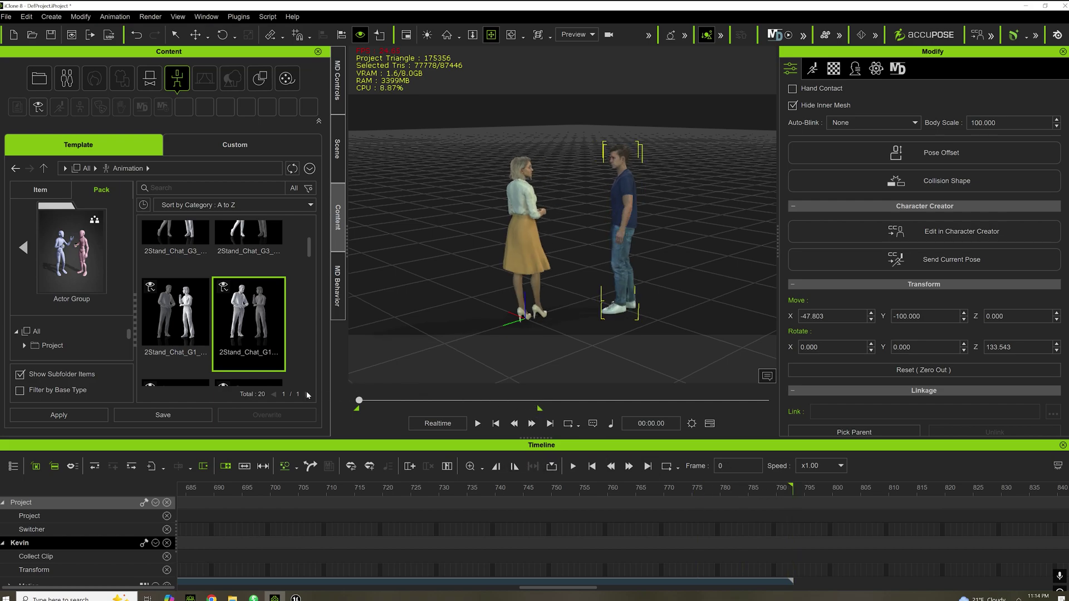
key("space")
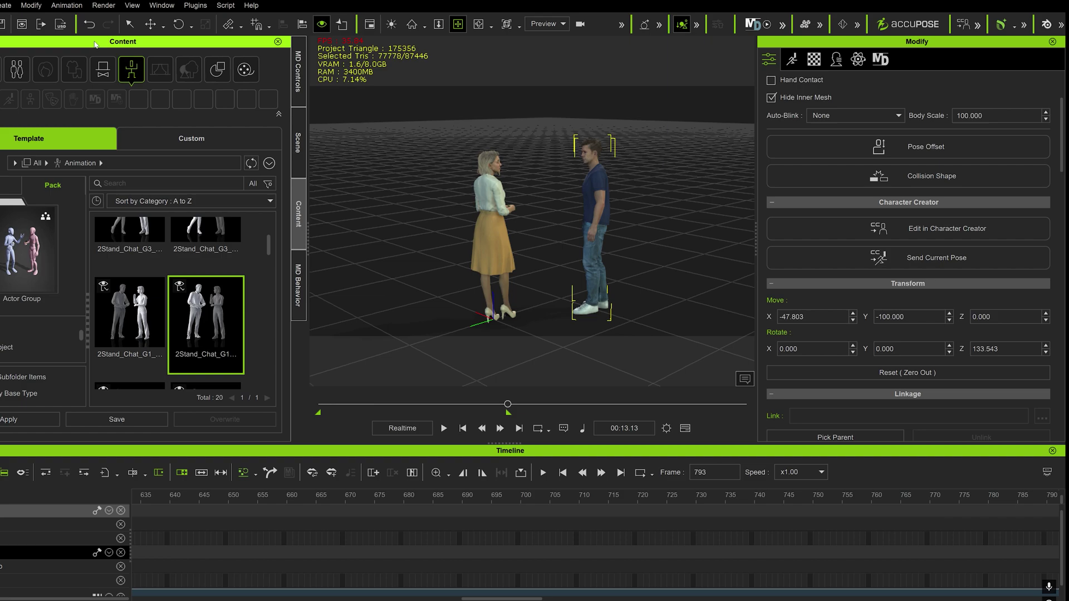
Open the Unreal Live Link transfer panel from the plugin menu
left_click(196, 6)
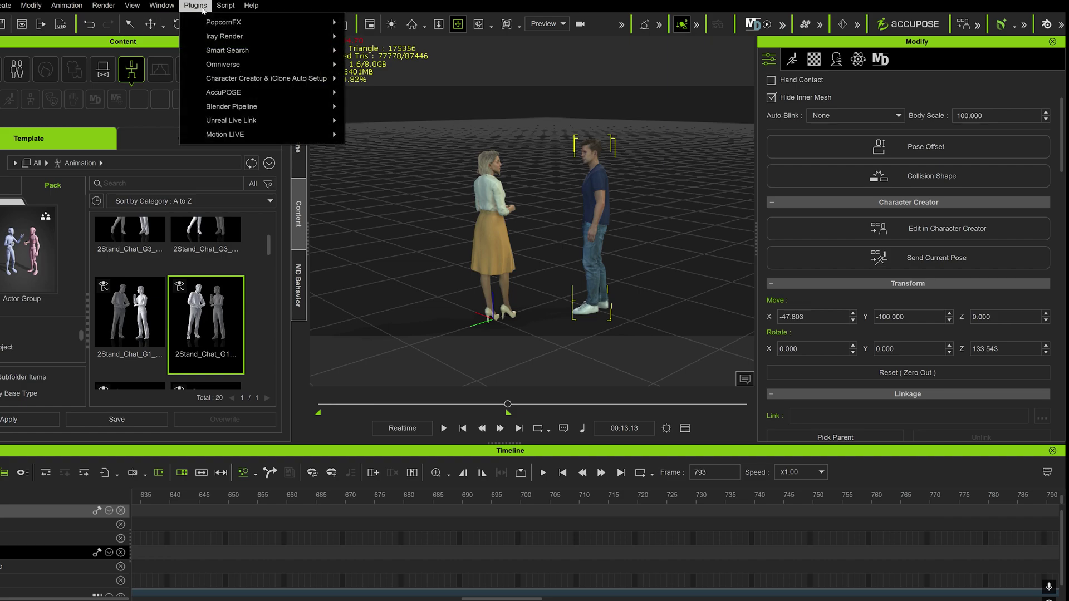
mouse_move(240, 122)
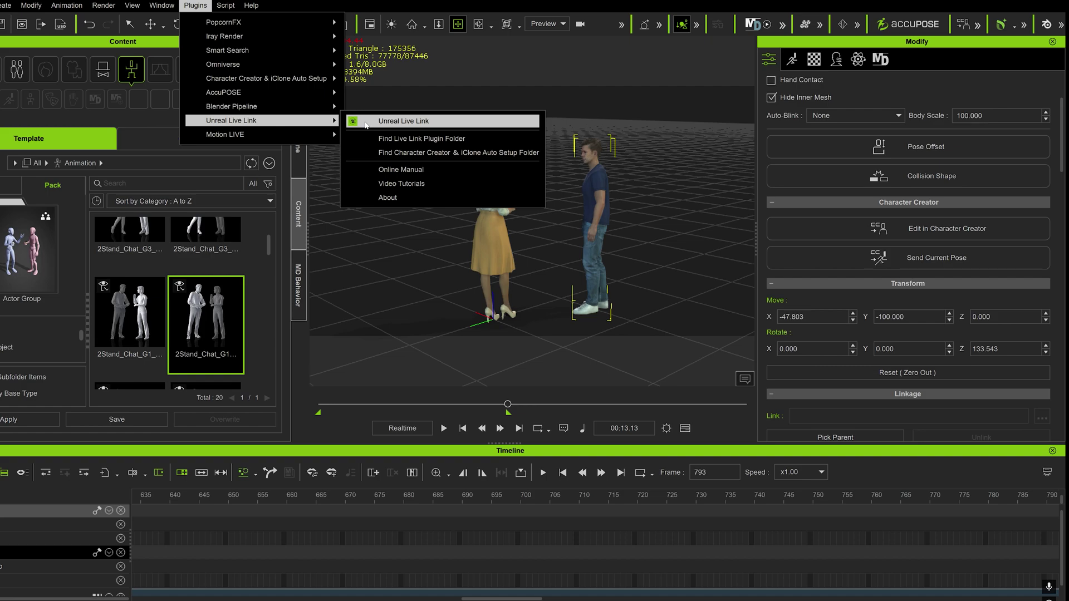
left_click(403, 122)
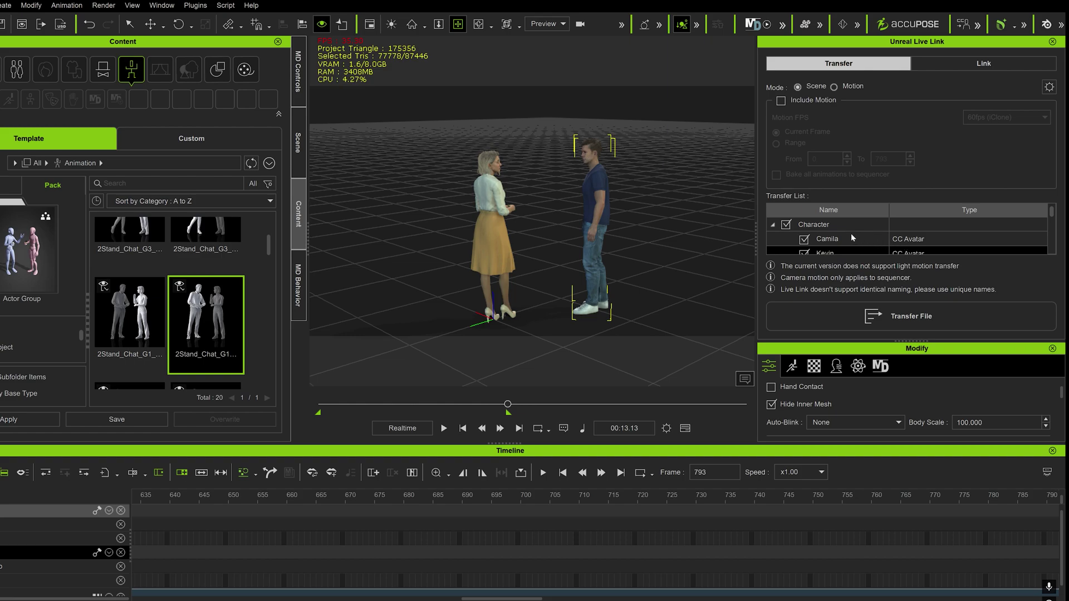
Include motion over a 0–793 frame range and bring up the Transfer File Settings
scroll(835, 239, "down", 2)
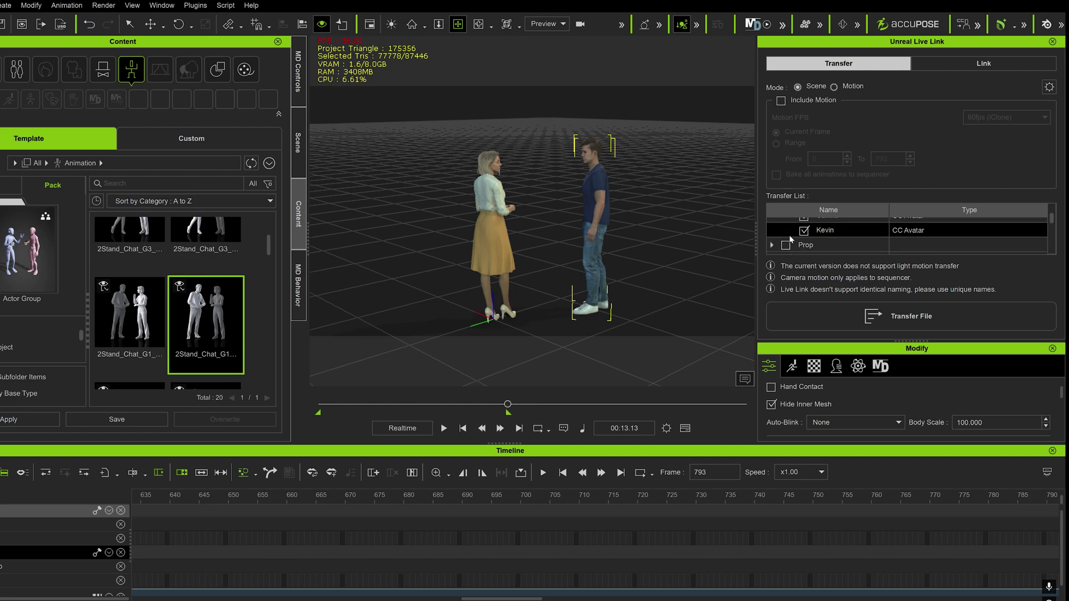
scroll(790, 239, "down", 2)
scroll(789, 238, "down", 2)
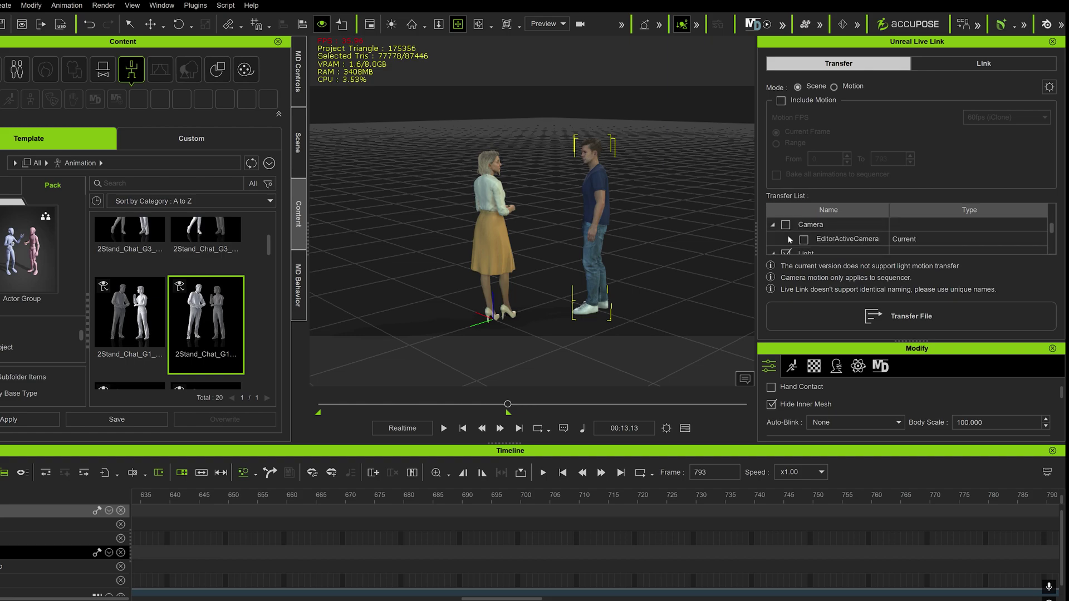
scroll(791, 239, "down", 1)
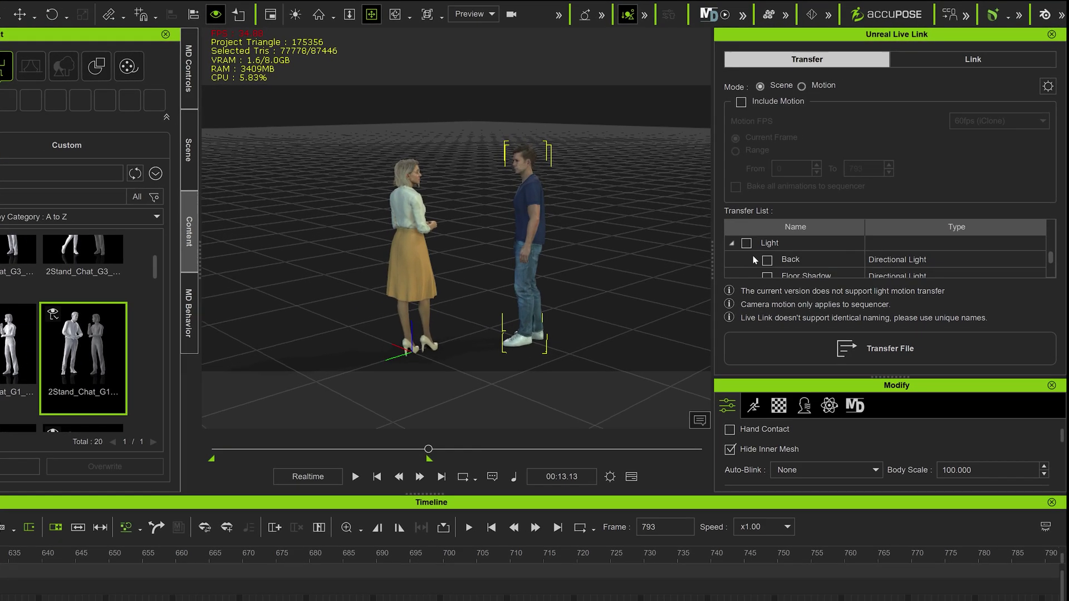
scroll(753, 256, "up", 5)
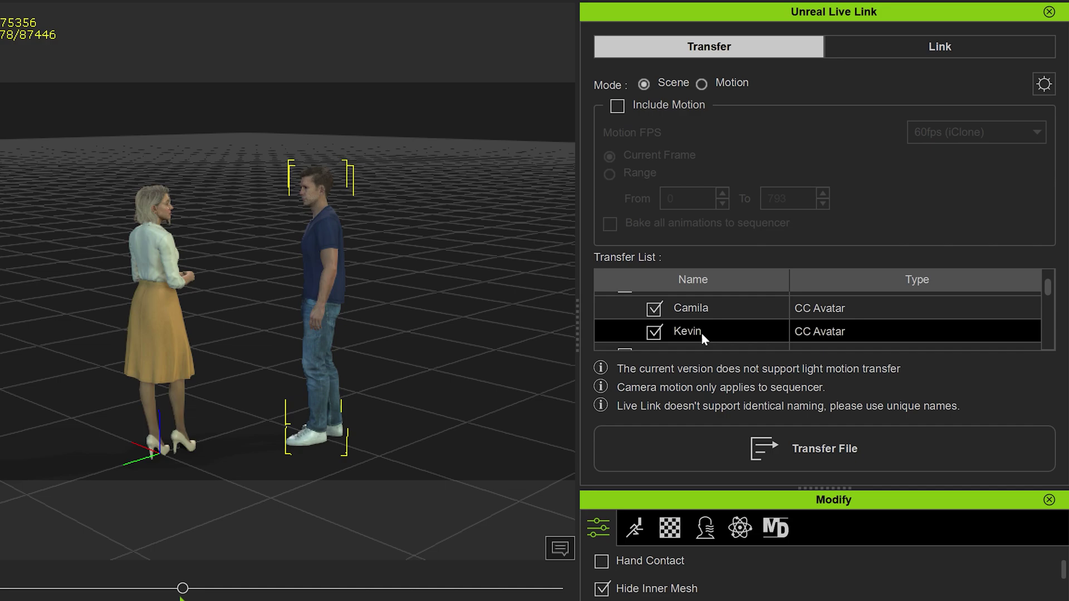
left_click(618, 107)
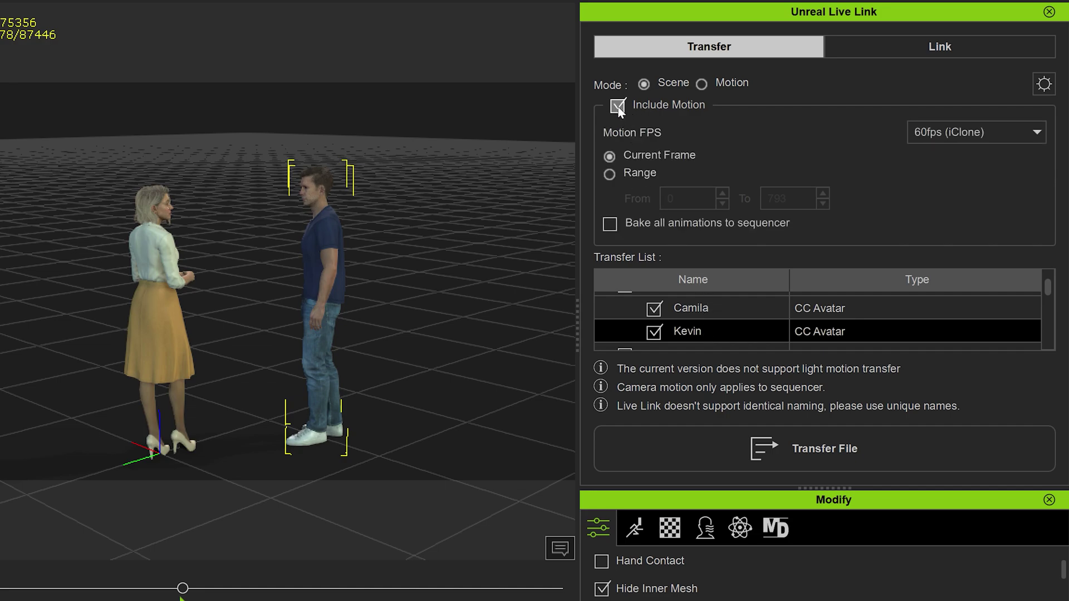
left_click(610, 174)
left_click(1044, 85)
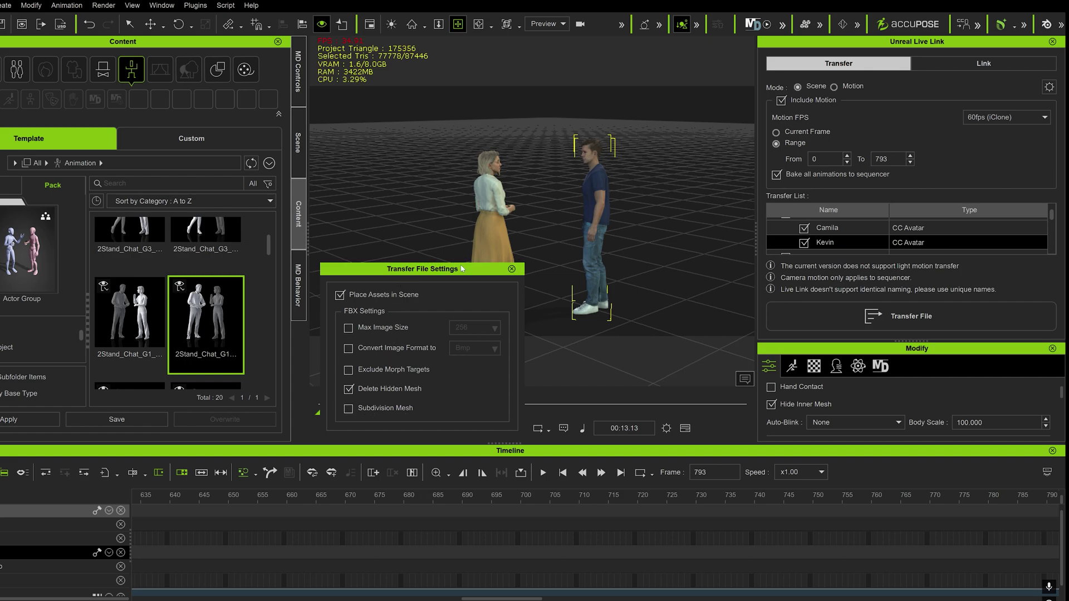
Close the transfer file settings and transfer the Camila and Kevin scene into Unreal's Test level
left_click(512, 270)
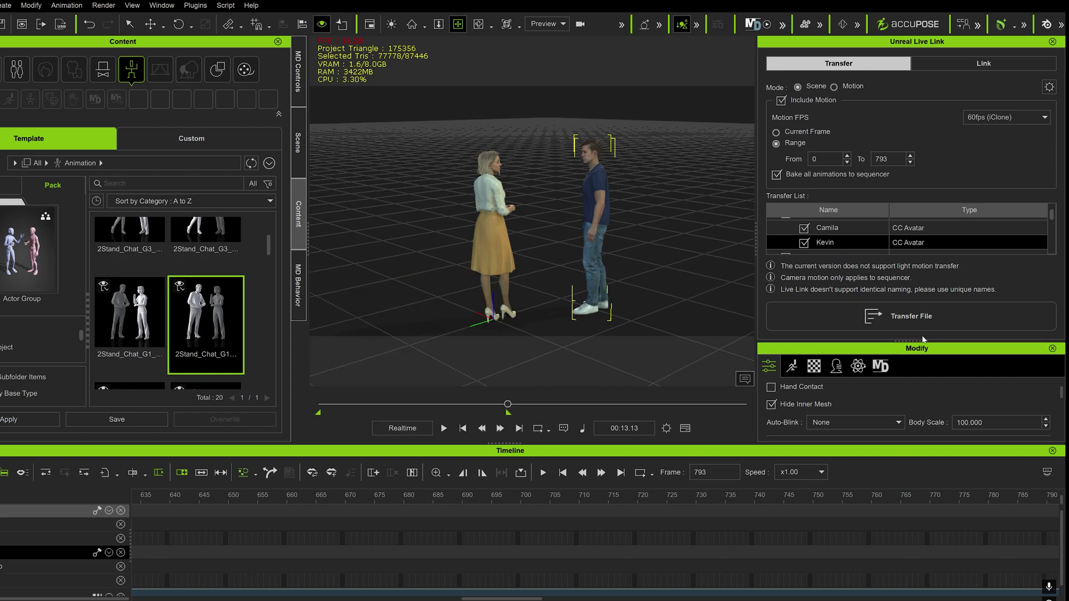
left_click(890, 324)
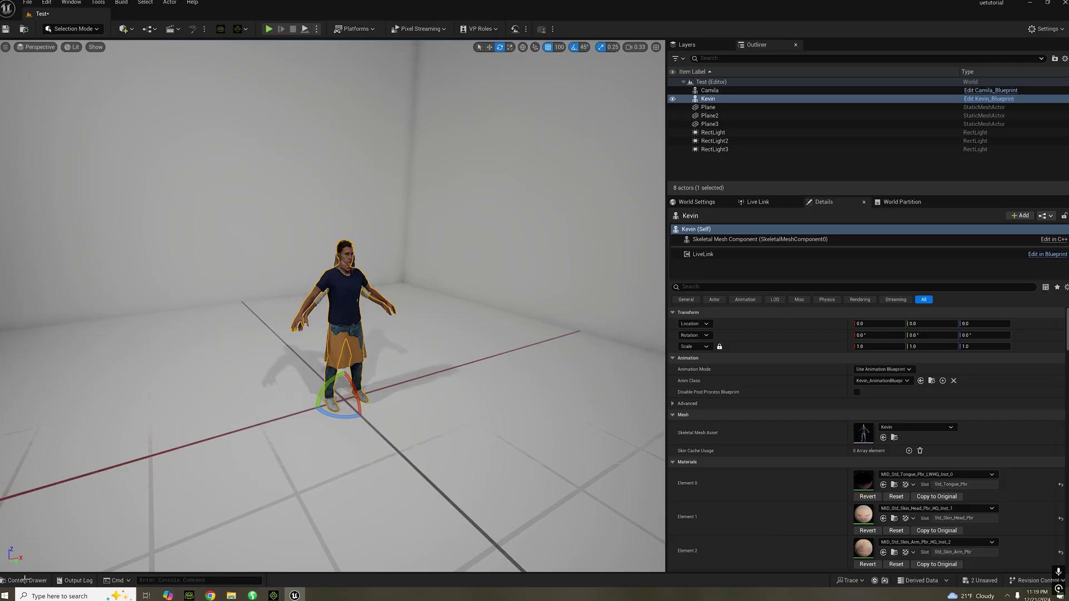
left_click(25, 581)
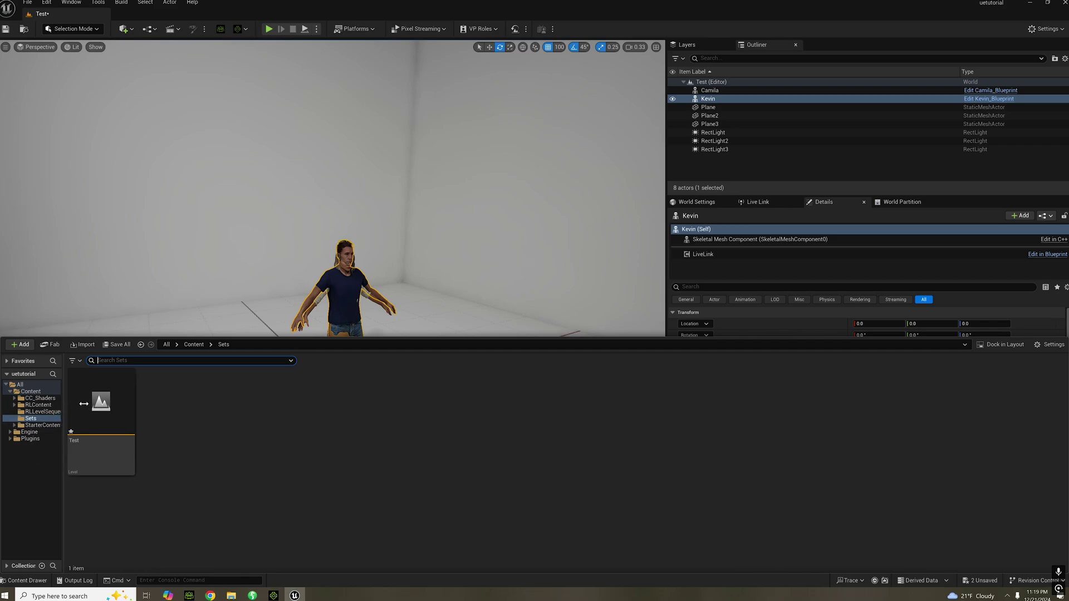
Open the RLSequence asset from RLContent > RLLevelSequences in the Content Drawer
left_click_drag(84, 404, 120, 405)
left_click(39, 405)
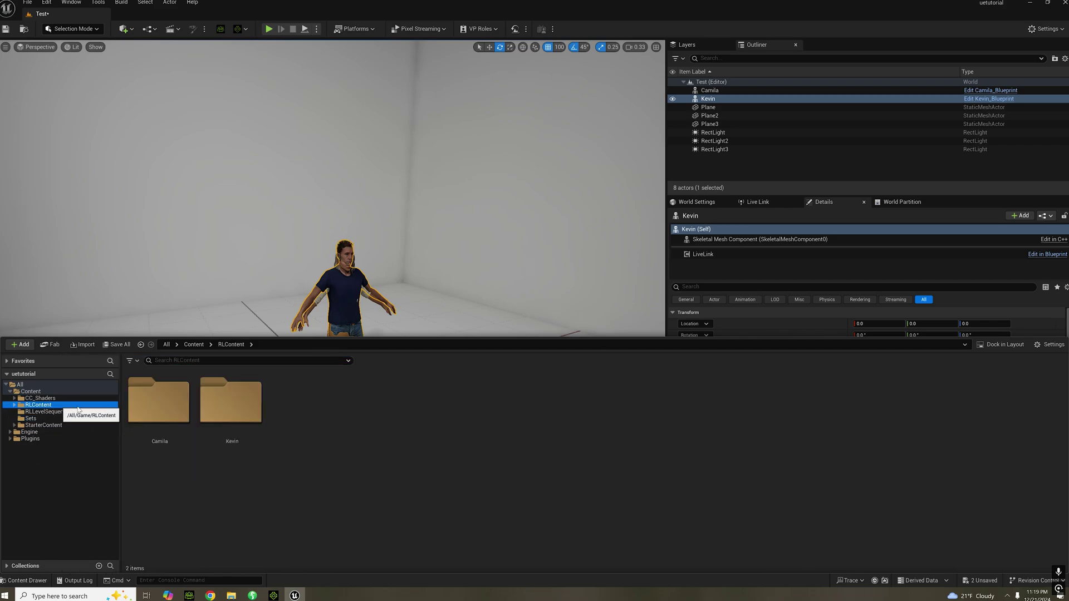
left_click(171, 411)
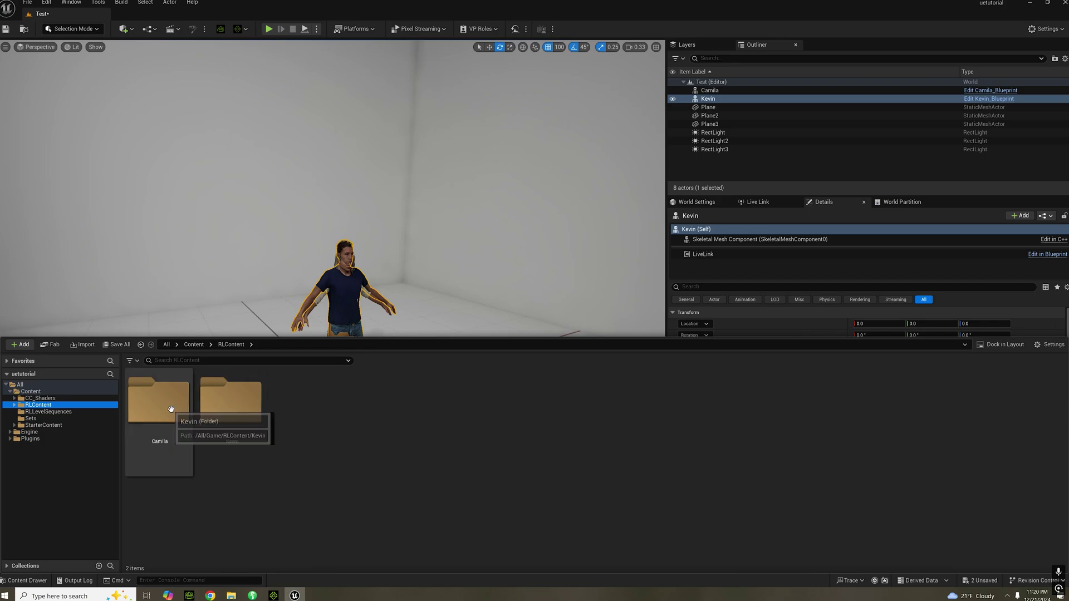
left_click(226, 411)
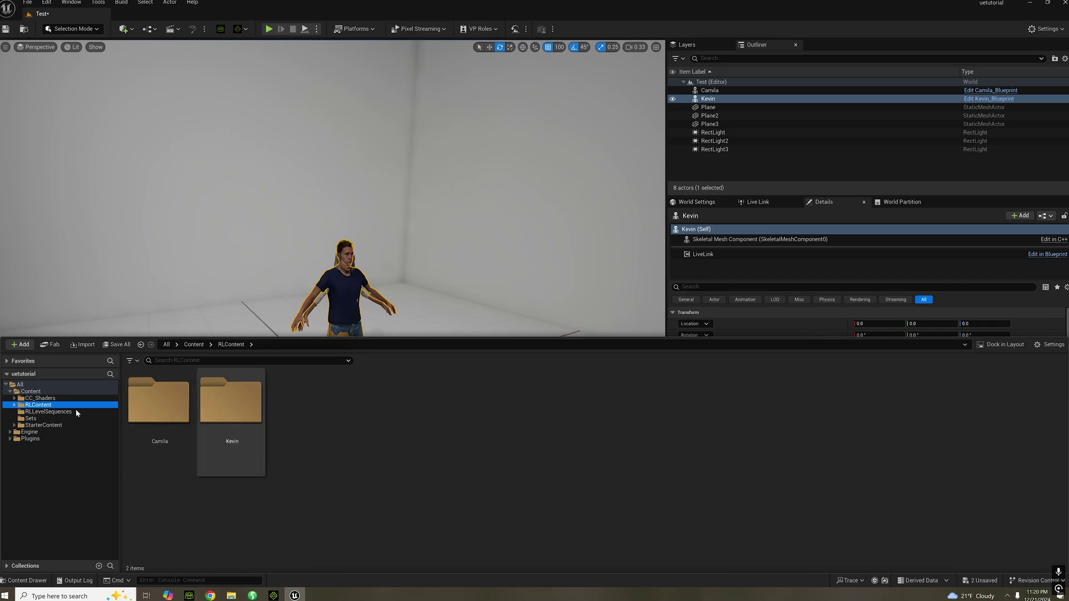
left_click(53, 412)
double_click(154, 405)
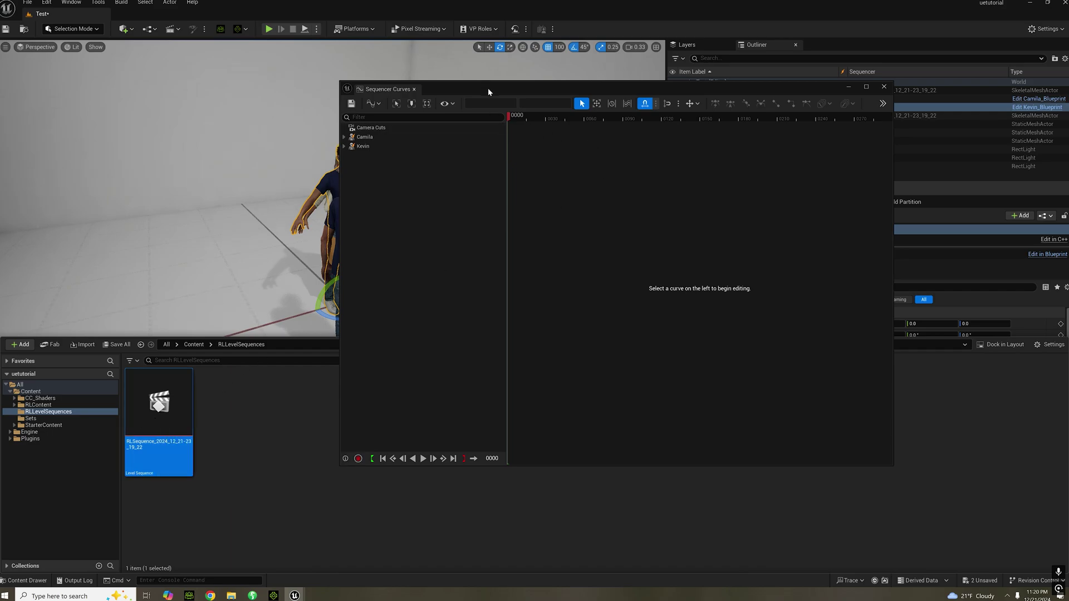
Move the Curves window aside and scrub Camila's and Kevin's 794-frame animation tracks
left_click_drag(488, 92, 653, 134)
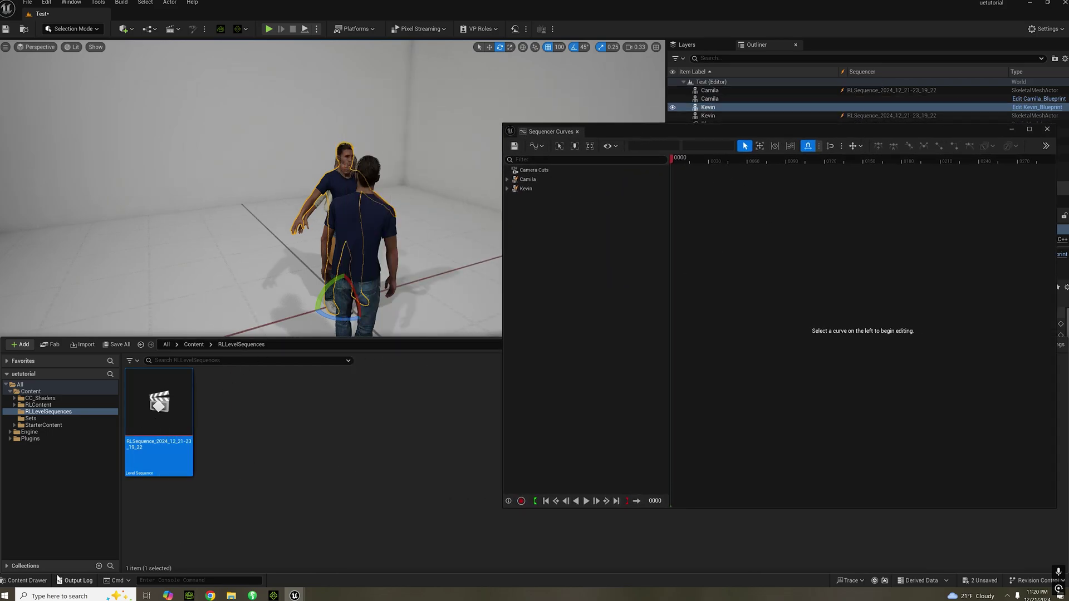
left_click(43, 582)
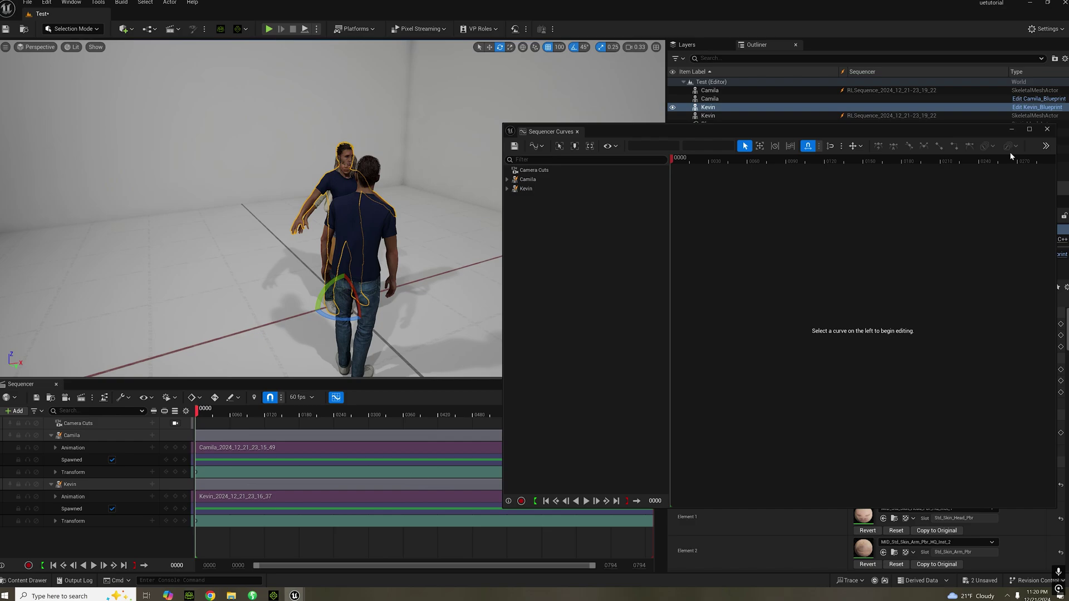
left_click(1011, 129)
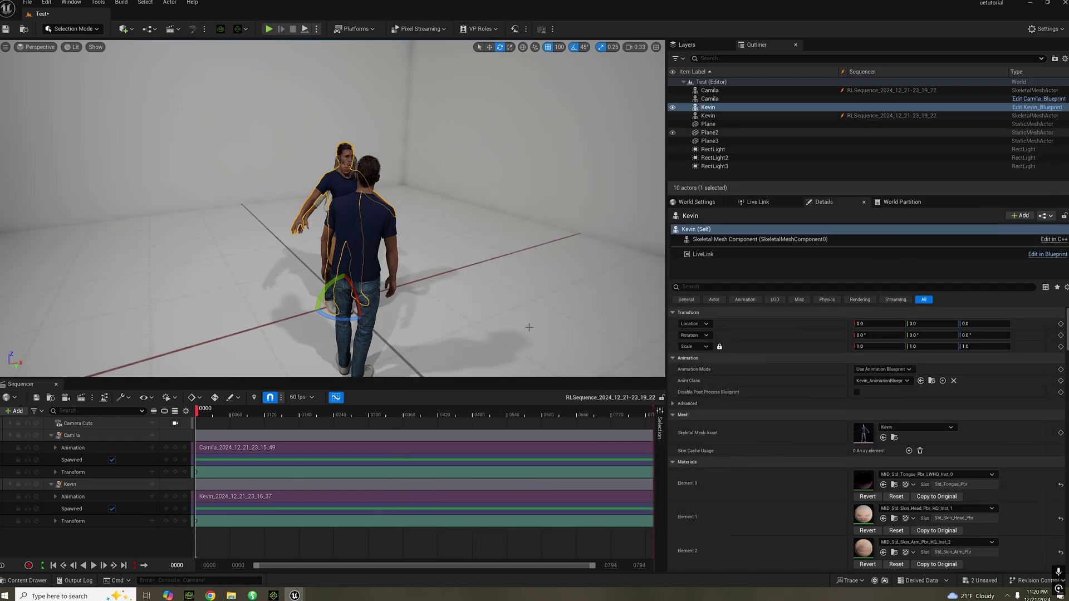
left_click(207, 415)
left_click_drag(227, 415, 374, 435)
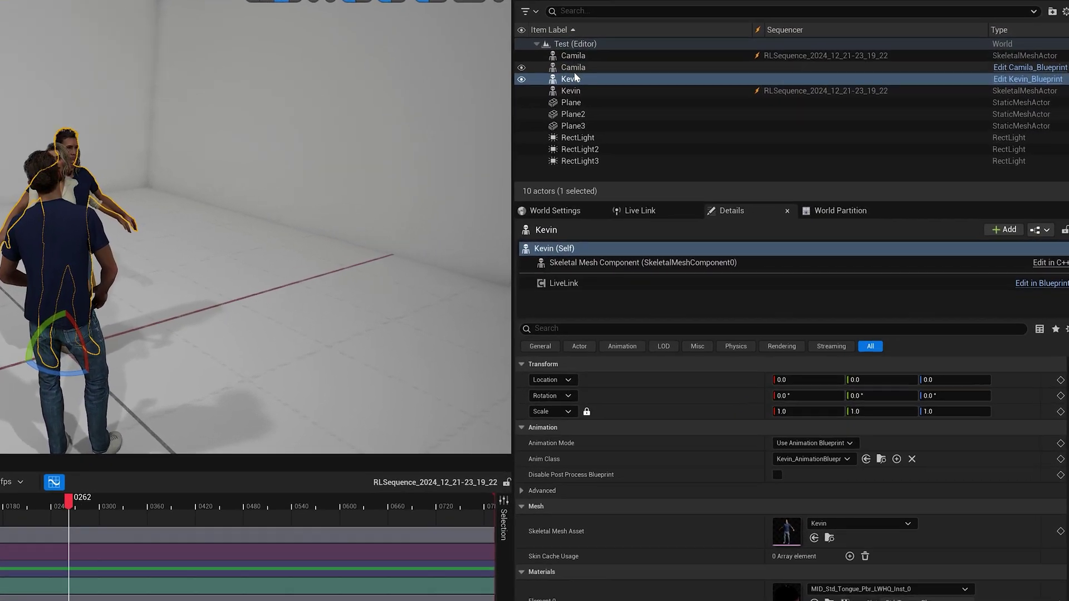
Set the Camila and Kevin blueprint actors to Actor Hidden In Game and hide them in the editor
left_click(709, 101)
left_click(523, 69, "ctrl")
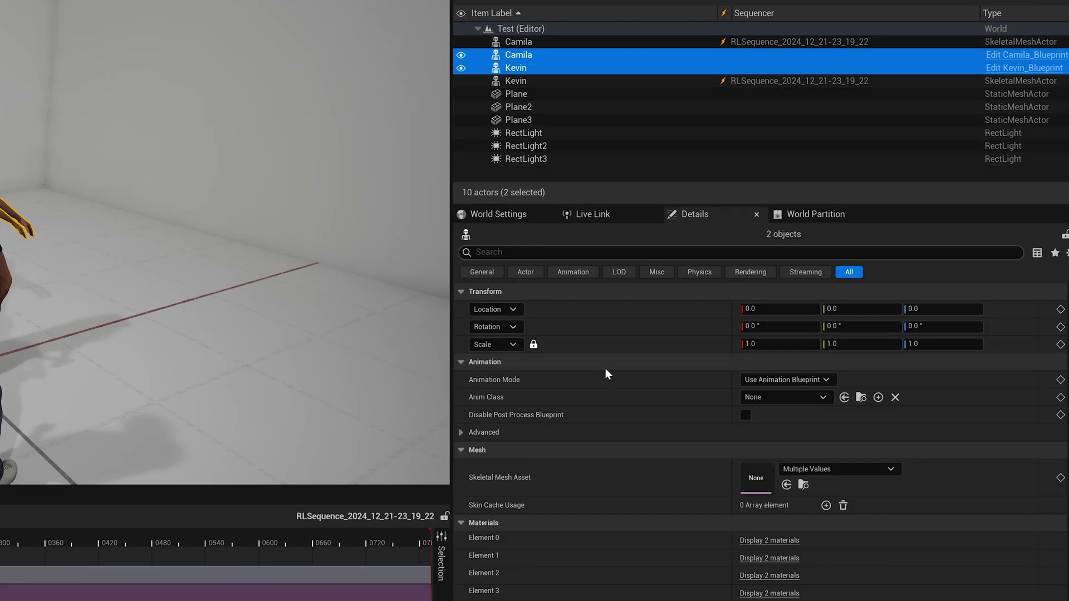
left_click(563, 257)
type("h")
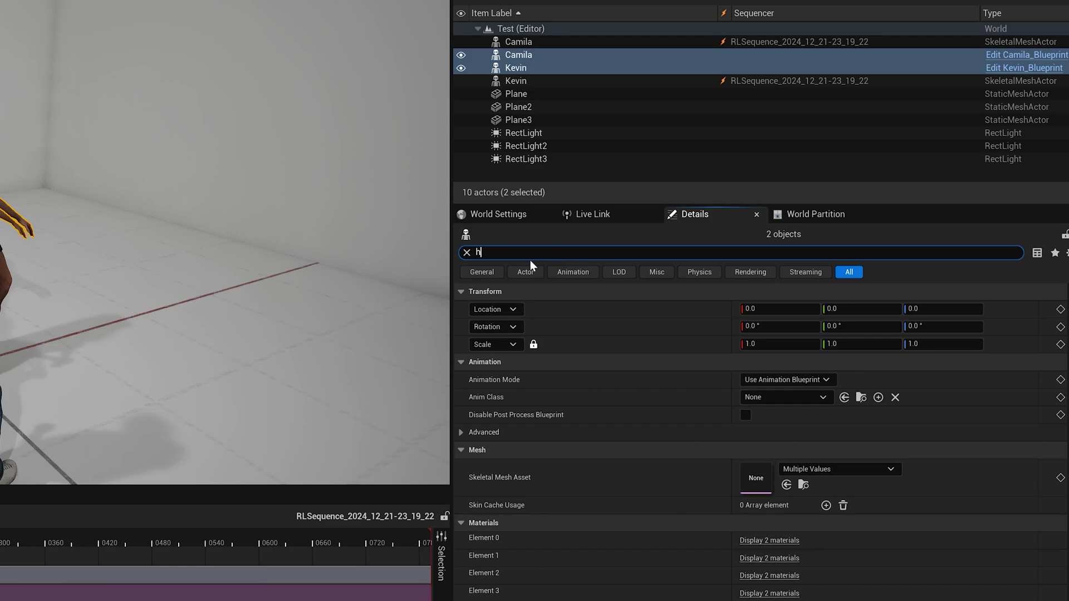
type("idden")
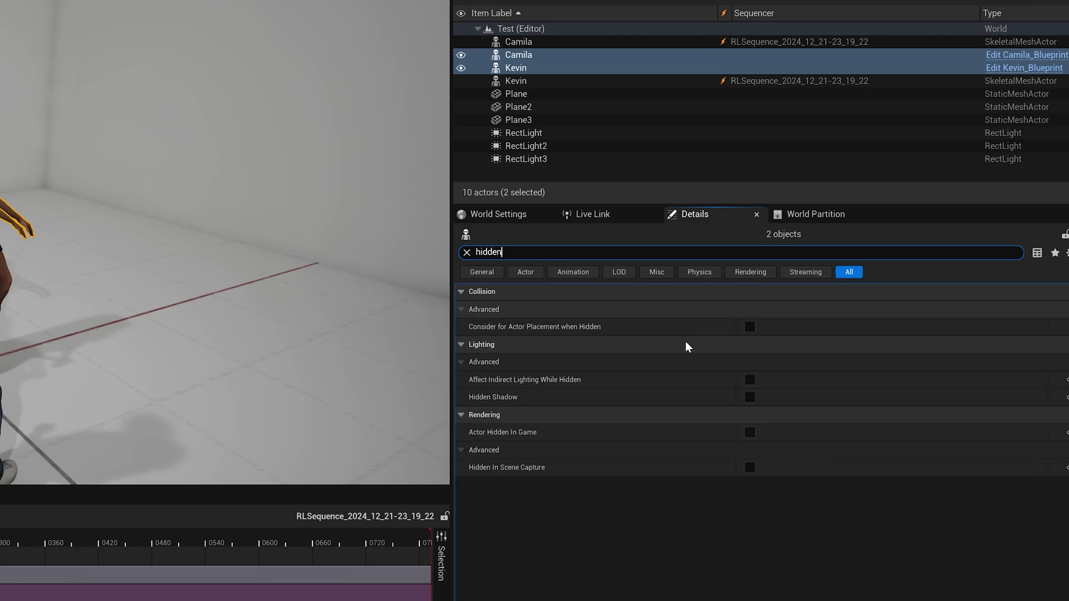
left_click(750, 433)
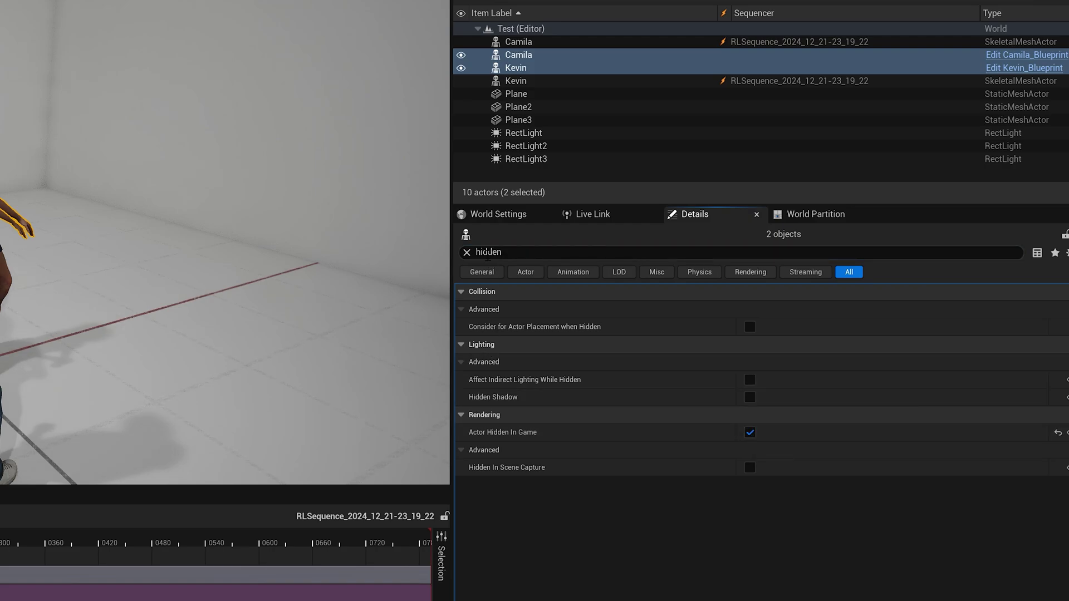
left_click(467, 253)
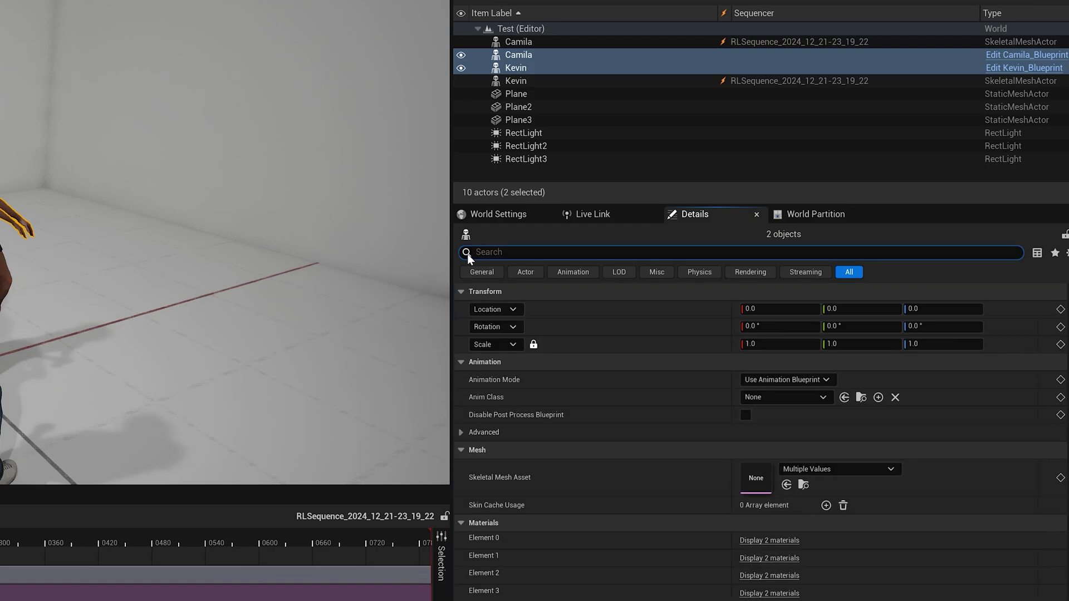
left_click(462, 55)
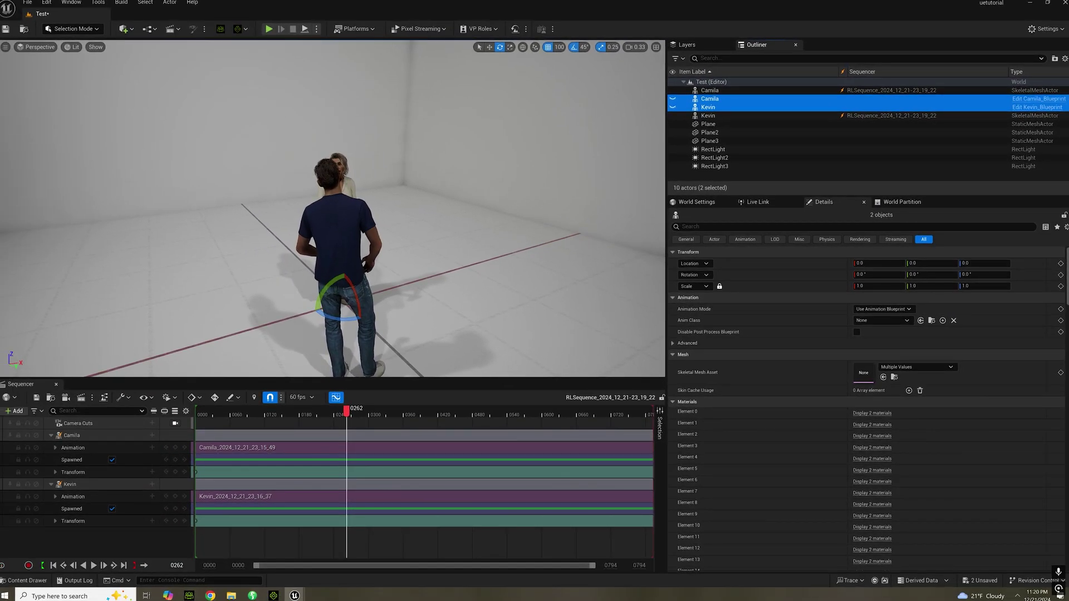
Pull the view back on both characters and play the sequence from the start
left_click(396, 256)
right_click_drag(334, 223, 267, 312)
left_click(204, 415)
key("space")
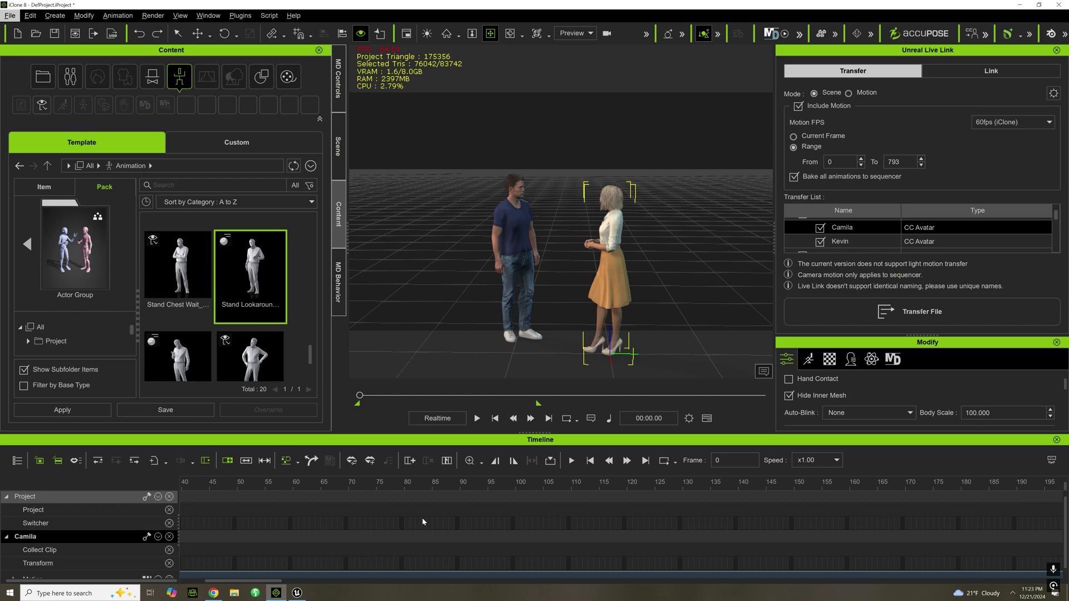
Swap Kevin's animation for Stand Lookaround and transfer only his motion, excluding Camila
left_click(511, 240)
right_click(509, 193)
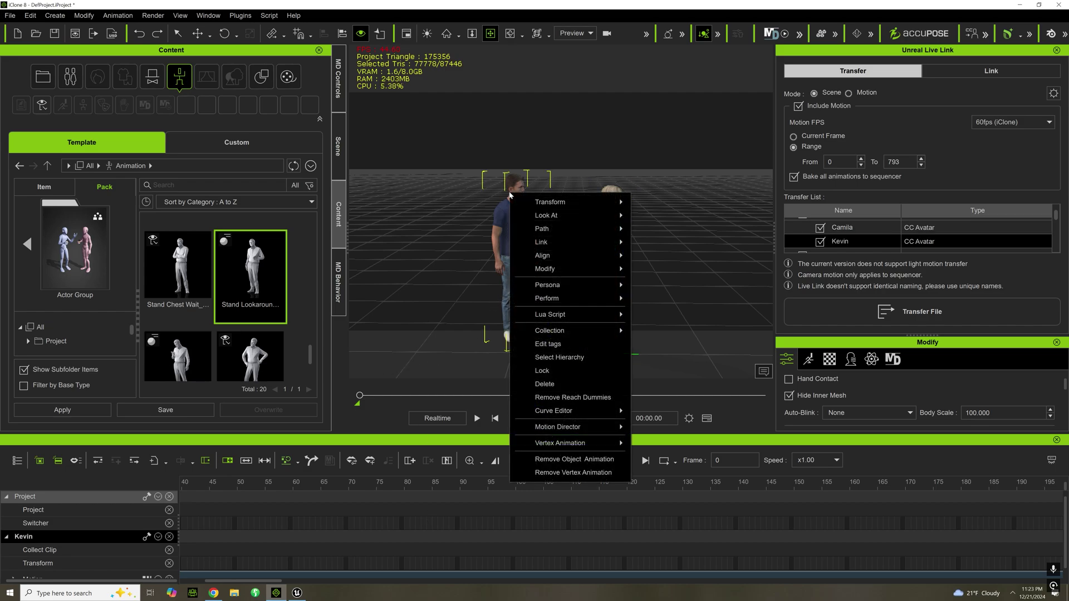
left_click(579, 458)
left_click_drag(264, 280, 506, 254)
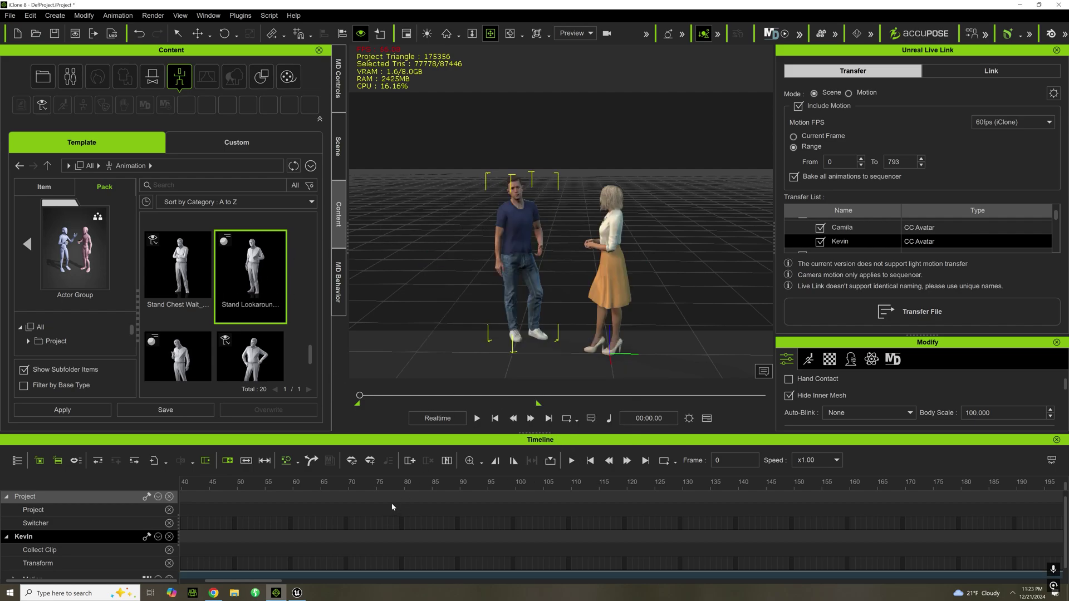
left_click_drag(267, 585, 235, 579)
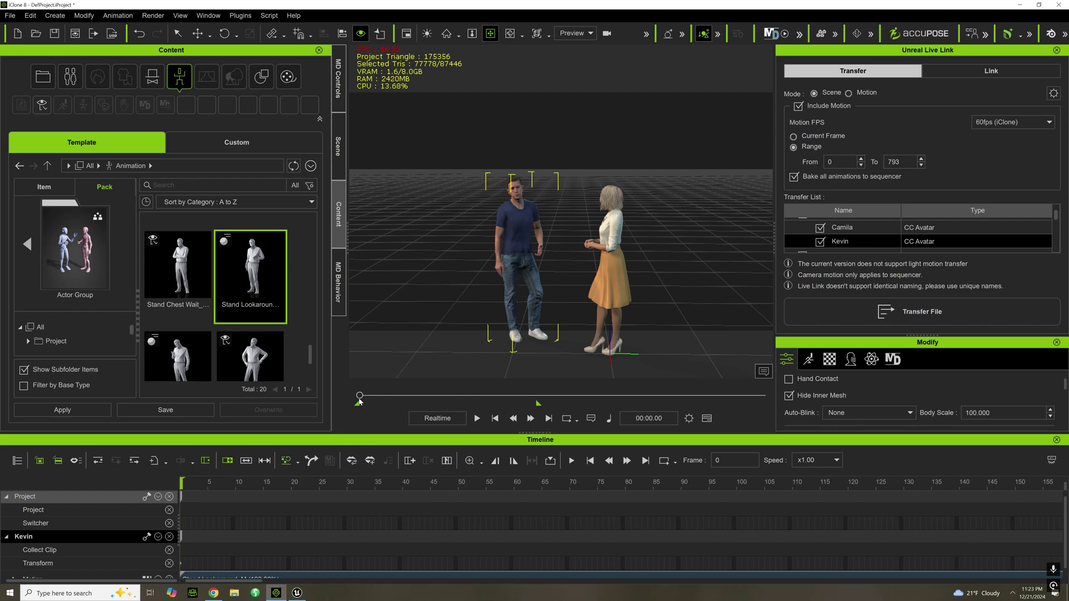
left_click_drag(374, 398, 447, 396)
left_click(820, 229)
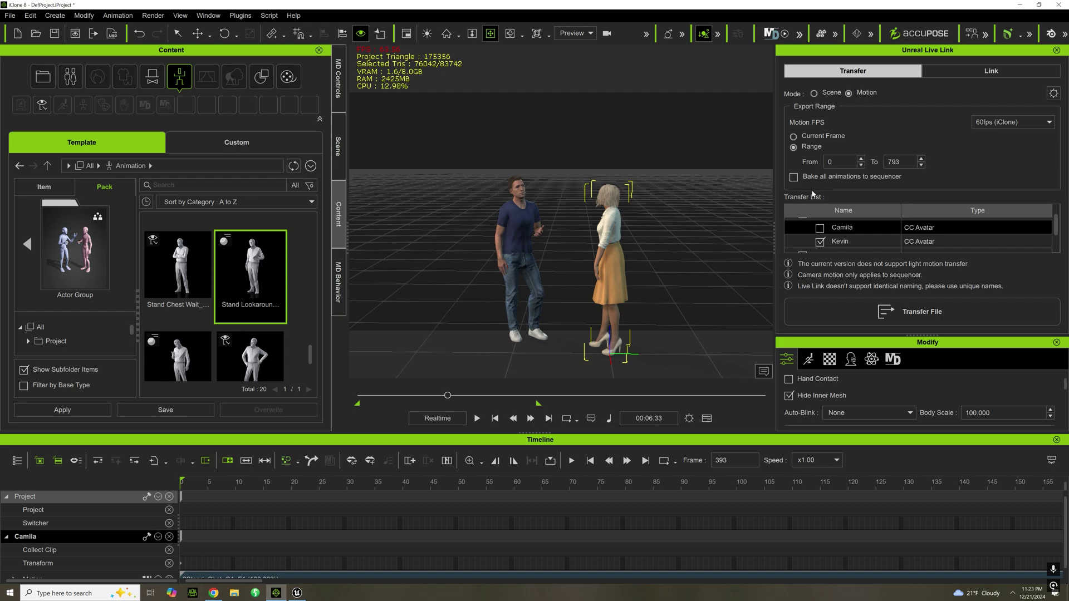
left_click(972, 316)
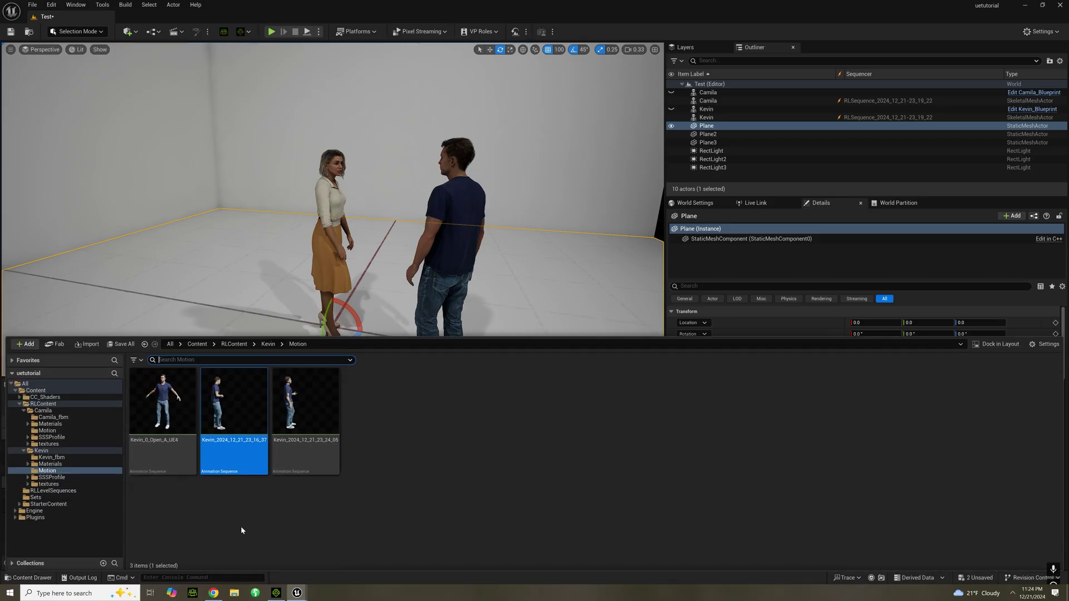
Preview the newest transferred Kevin animation sequence
left_click(323, 501)
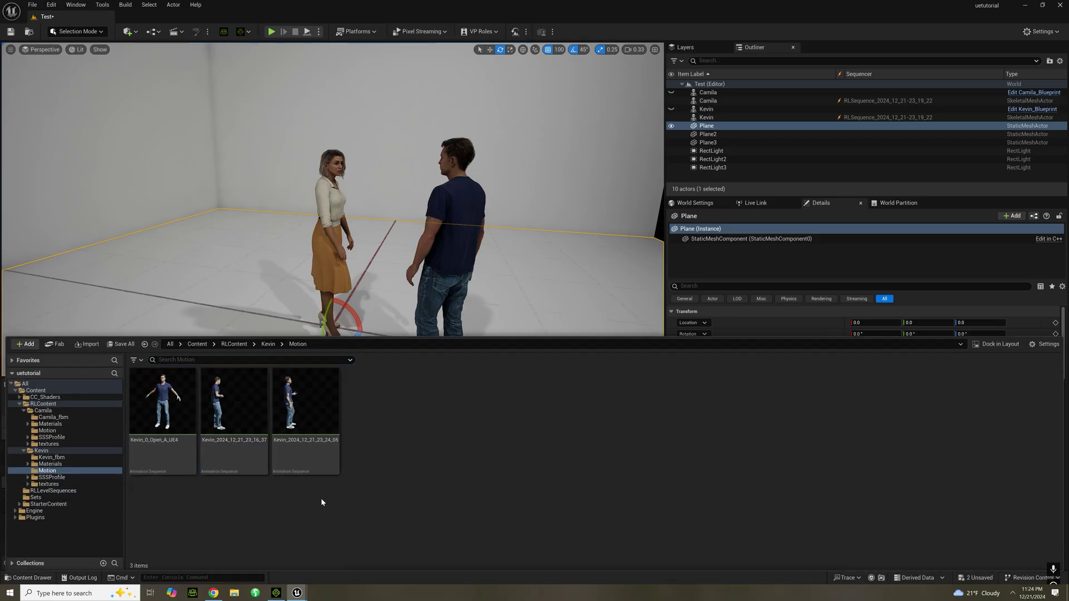
left_click(321, 413)
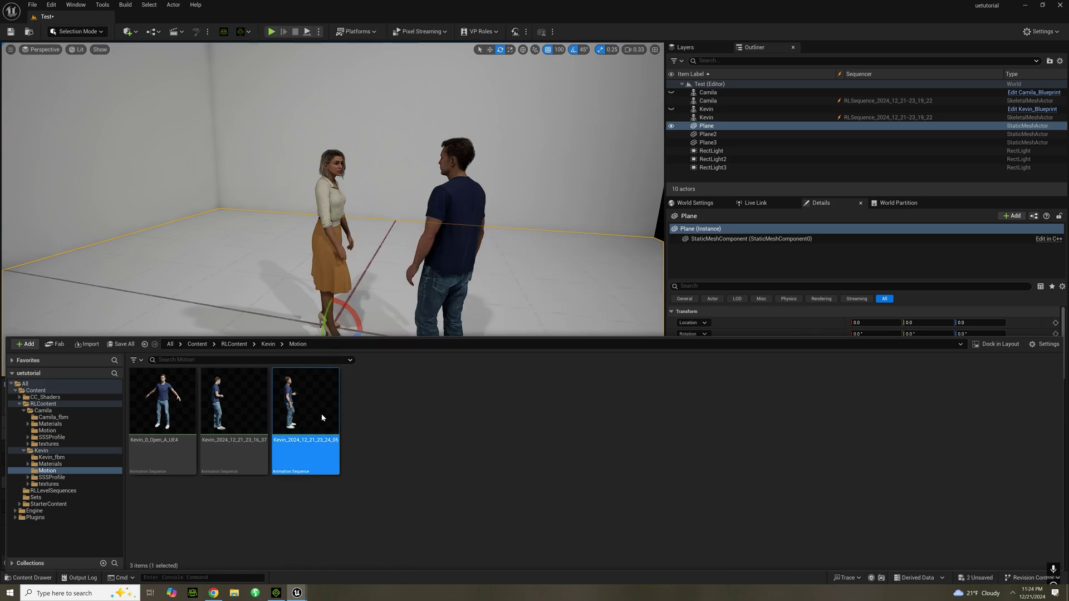
double_click(322, 417)
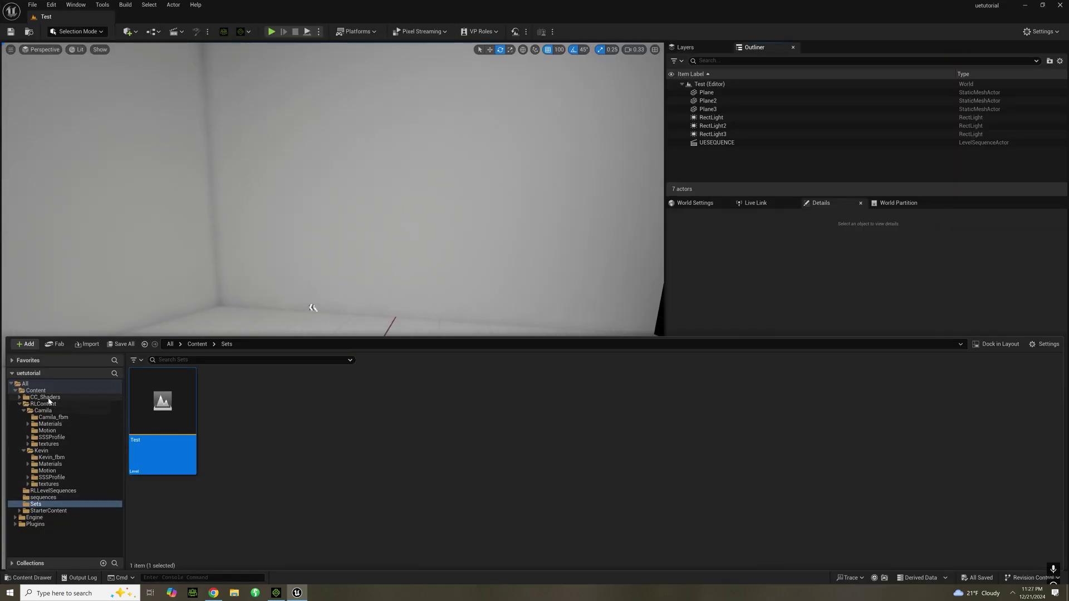
Place the Camila skeletal mesh from RLContent into the level at location 0
left_click(37, 390)
left_click(45, 404)
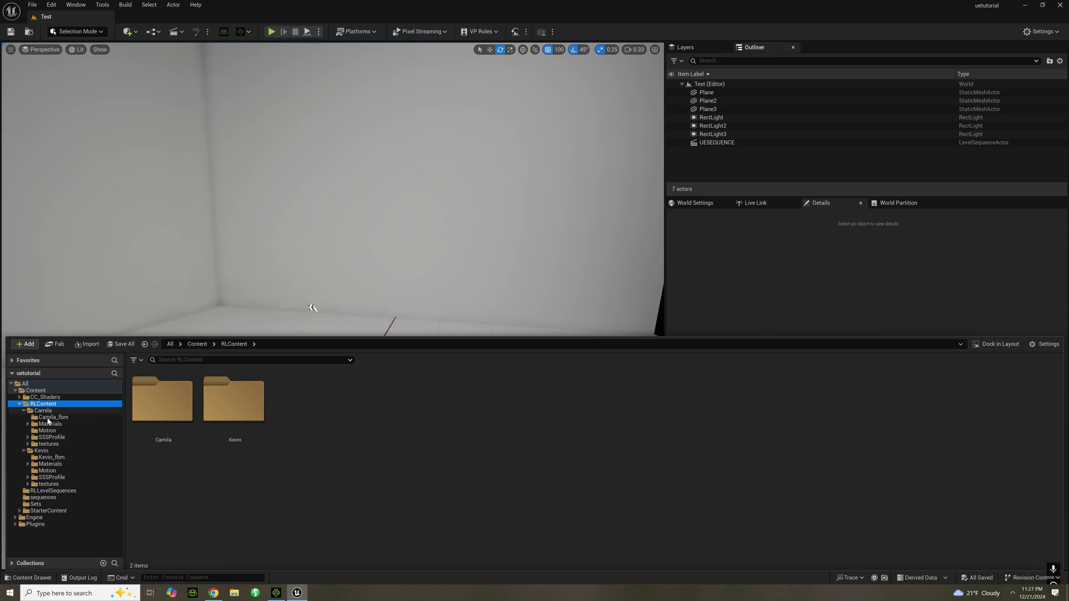
left_click(47, 412)
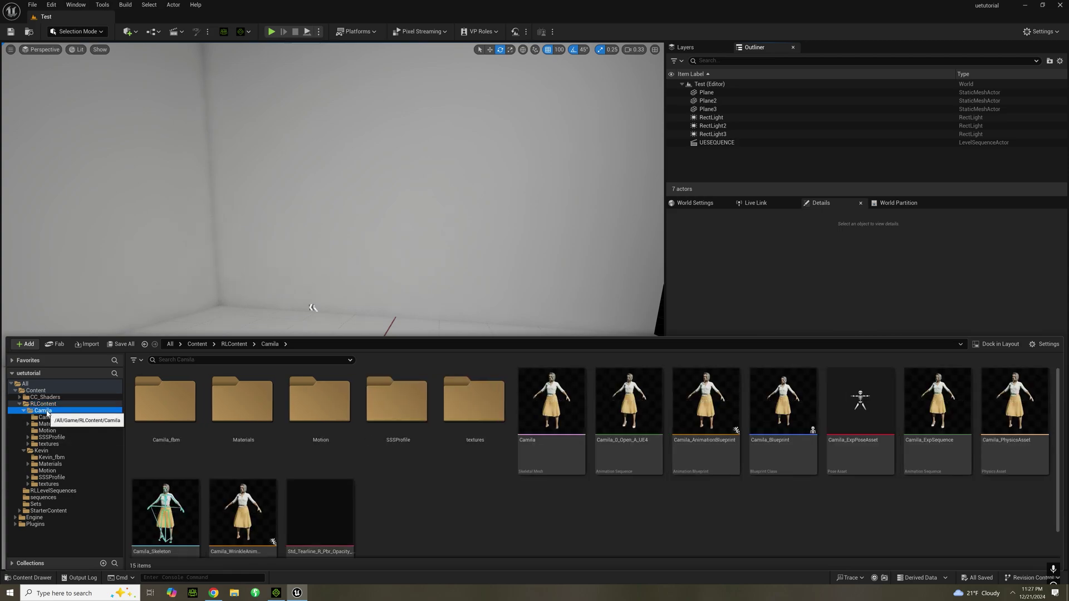
left_click_drag(551, 401, 281, 371)
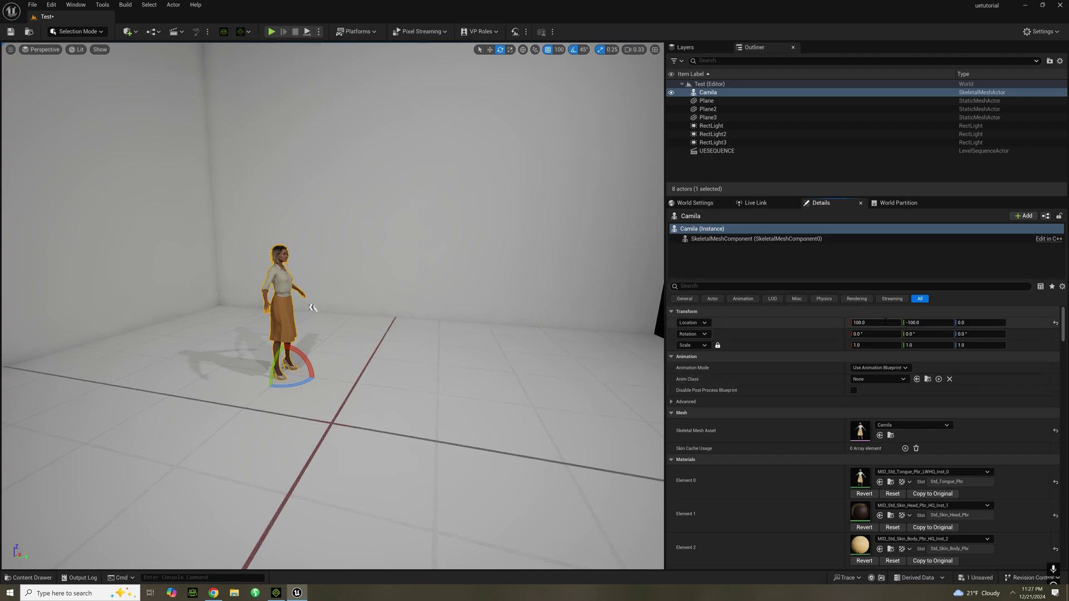
left_click(919, 324)
type("0")
key("Return")
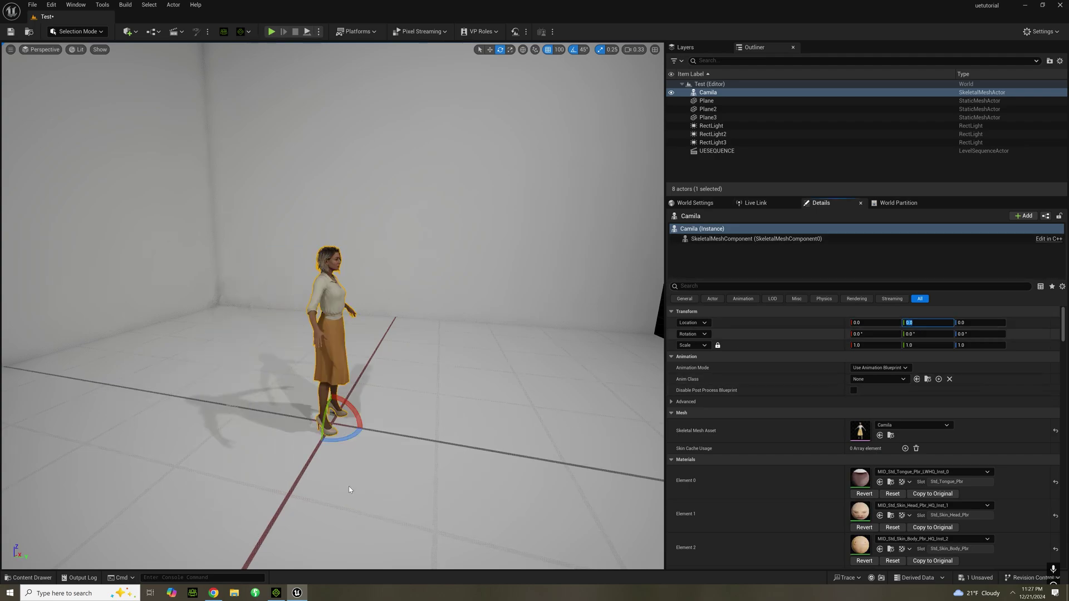
Place Kevin's skeletal mesh into the level with Y location 0
left_click(28, 578)
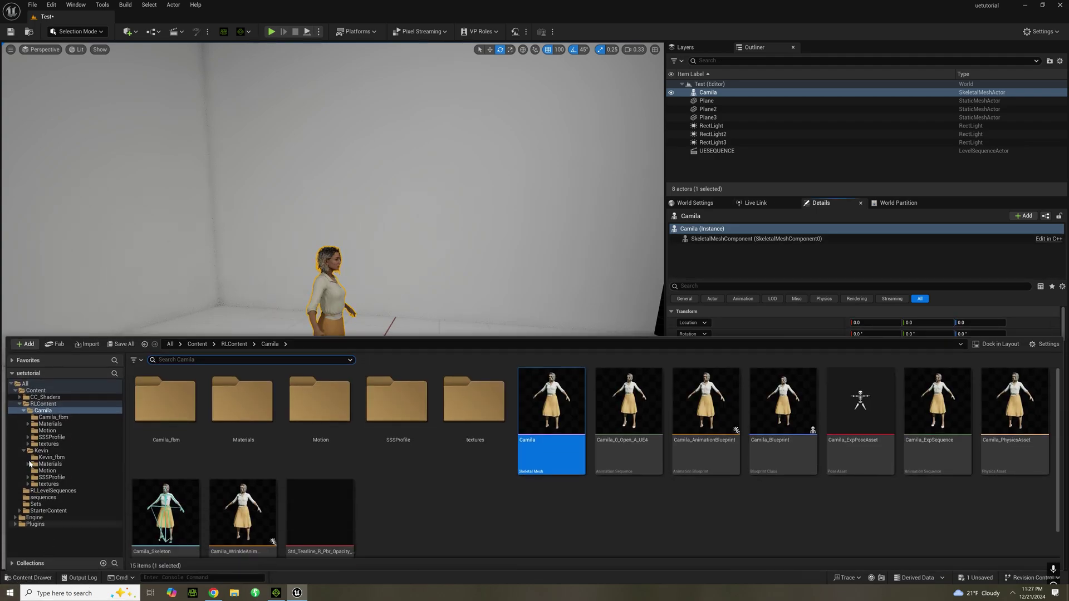
left_click(42, 451)
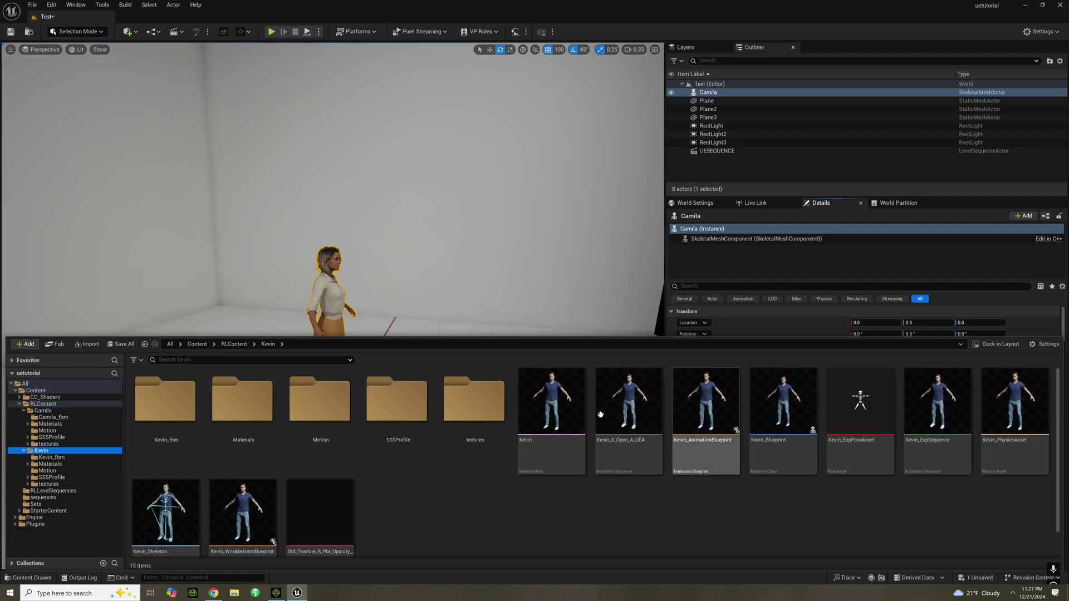
left_click_drag(563, 400, 443, 442)
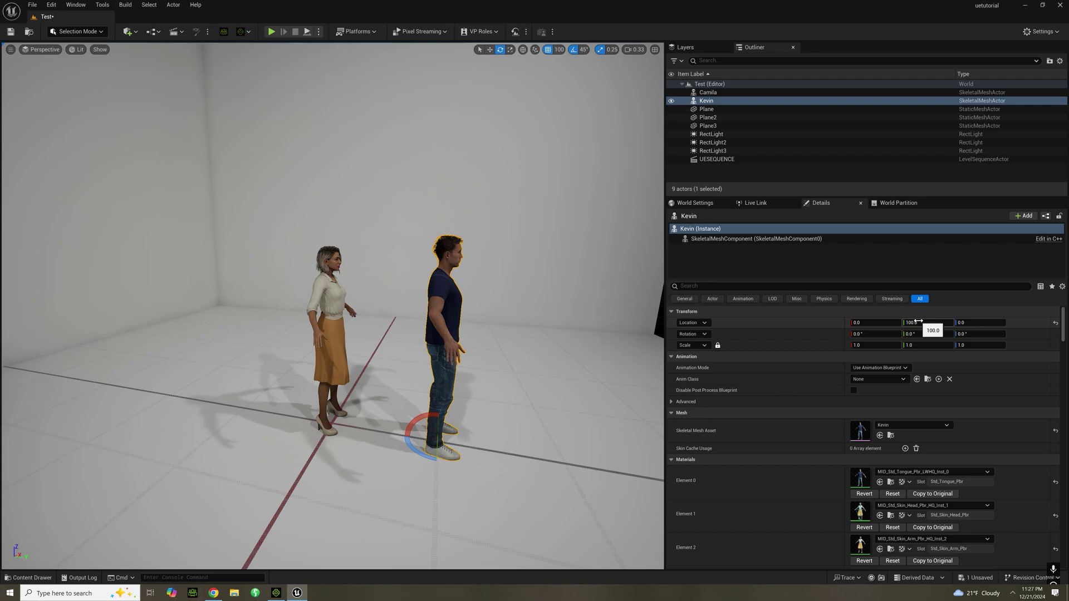
left_click(918, 322)
type("0")
key("Return")
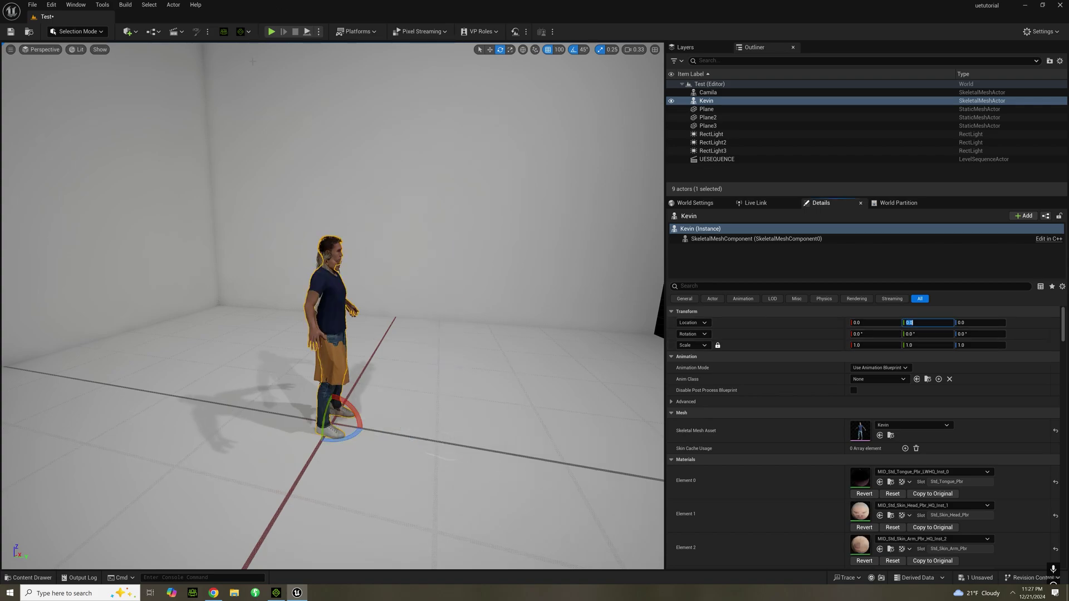
Add a new level sequence named uesequenceb from the Cinematics menu
left_click(182, 32)
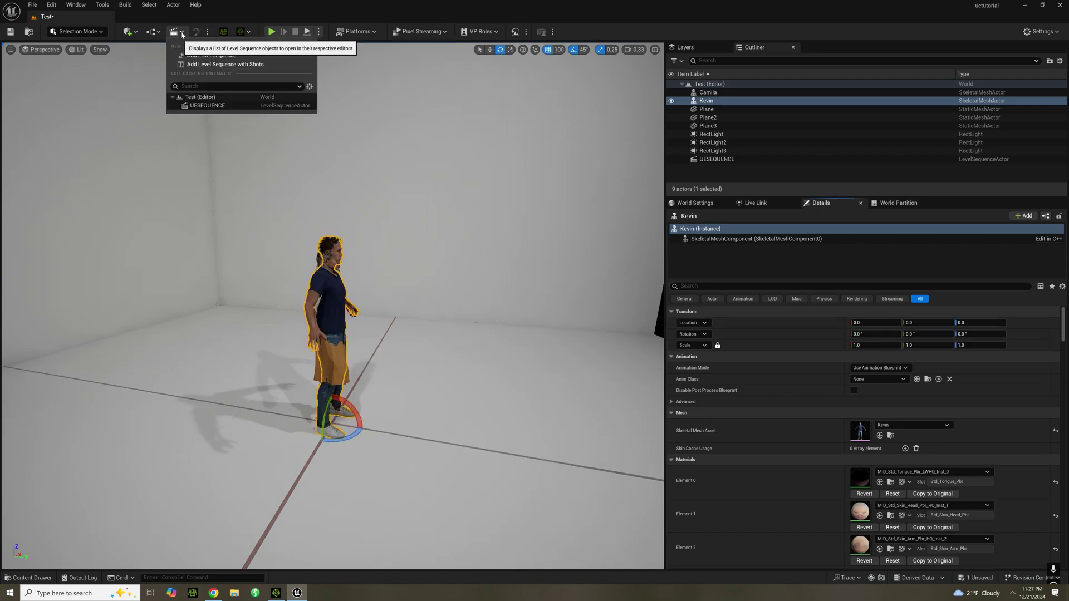
left_click(209, 56)
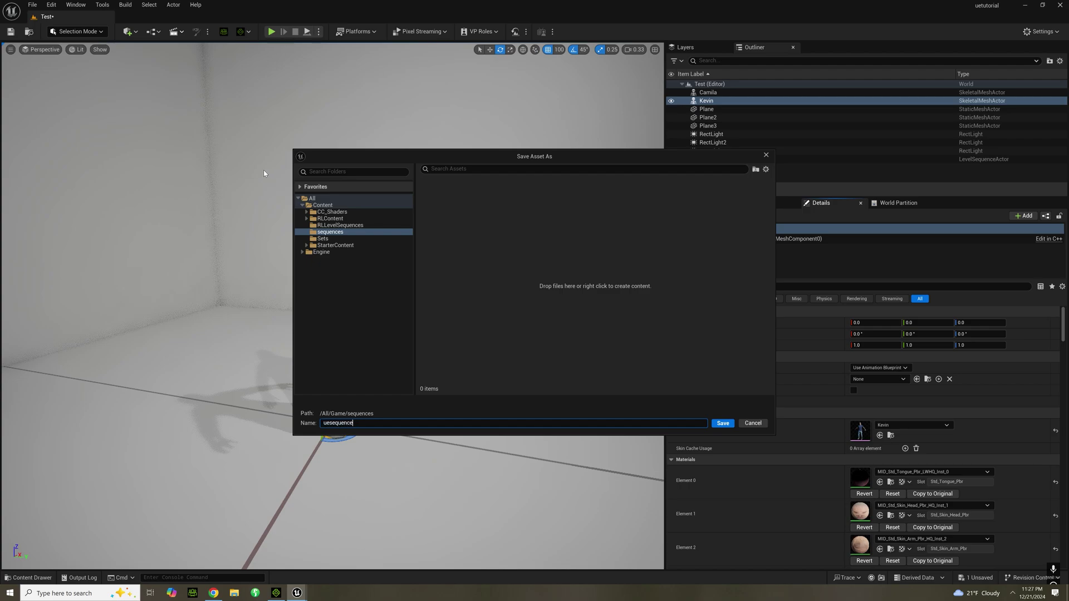
type("uesequenceb")
key("Return")
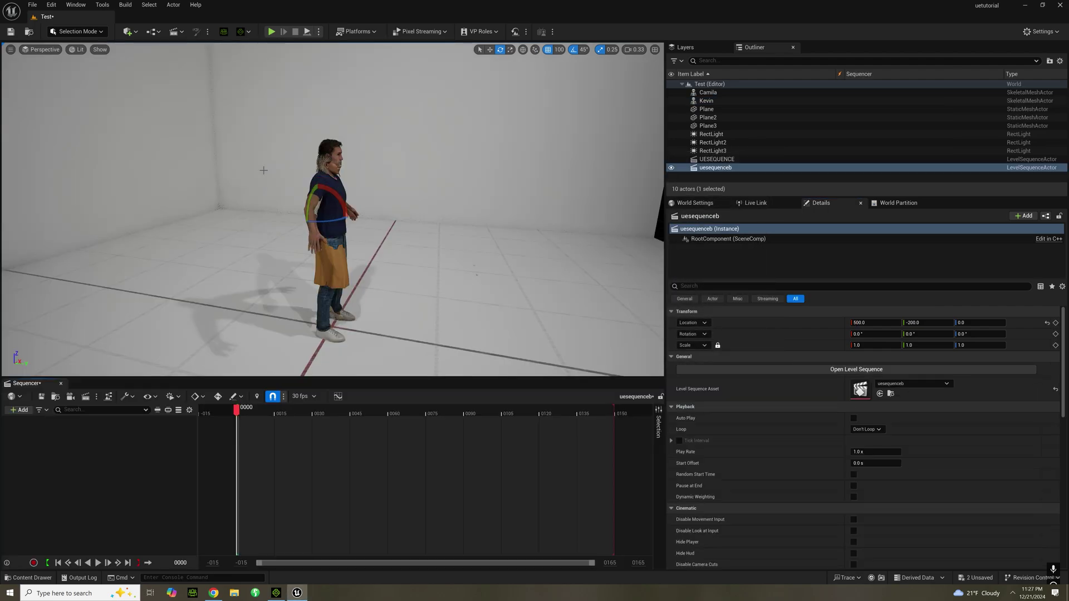
Set the sequence frame rate to 24 fps and scrub the timeline
left_click(309, 397)
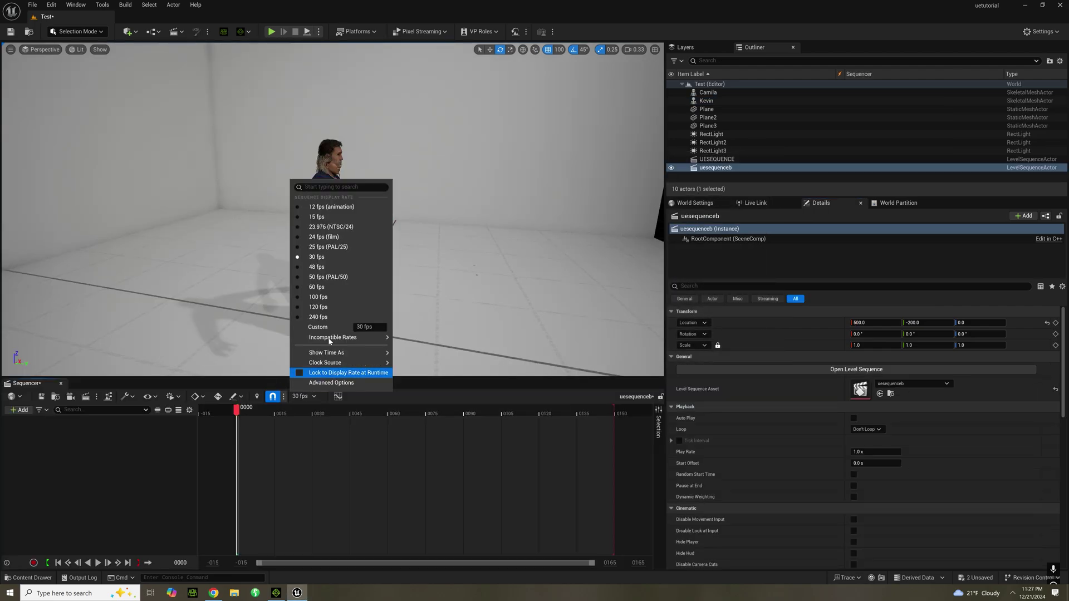
left_click(320, 241)
left_click_drag(265, 412, 429, 411)
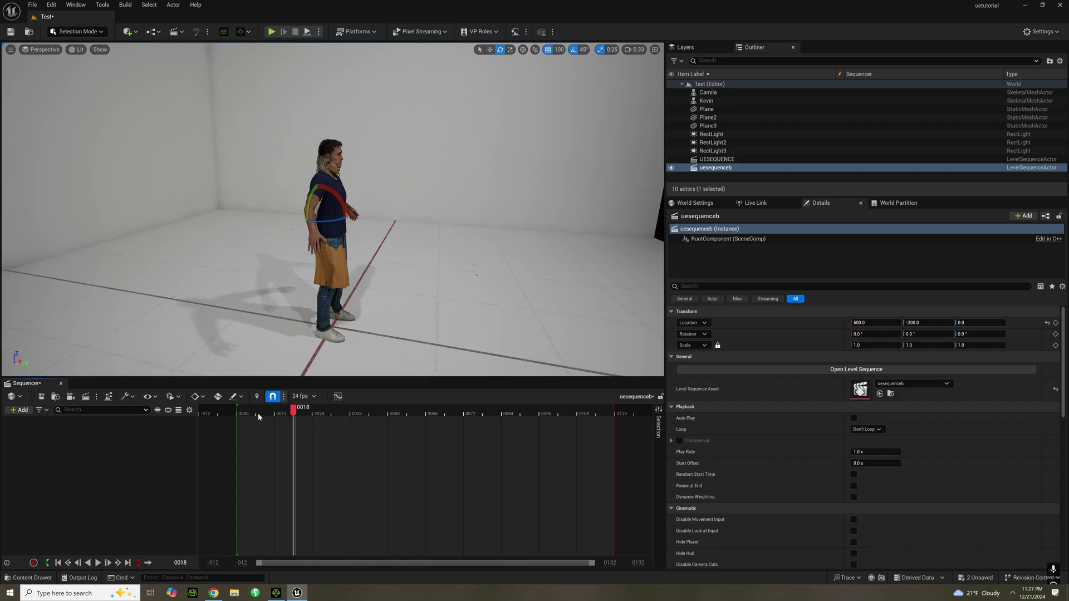
Drag Camila and Kevin from the Outliner into Sequencer as tracks
left_click(707, 92)
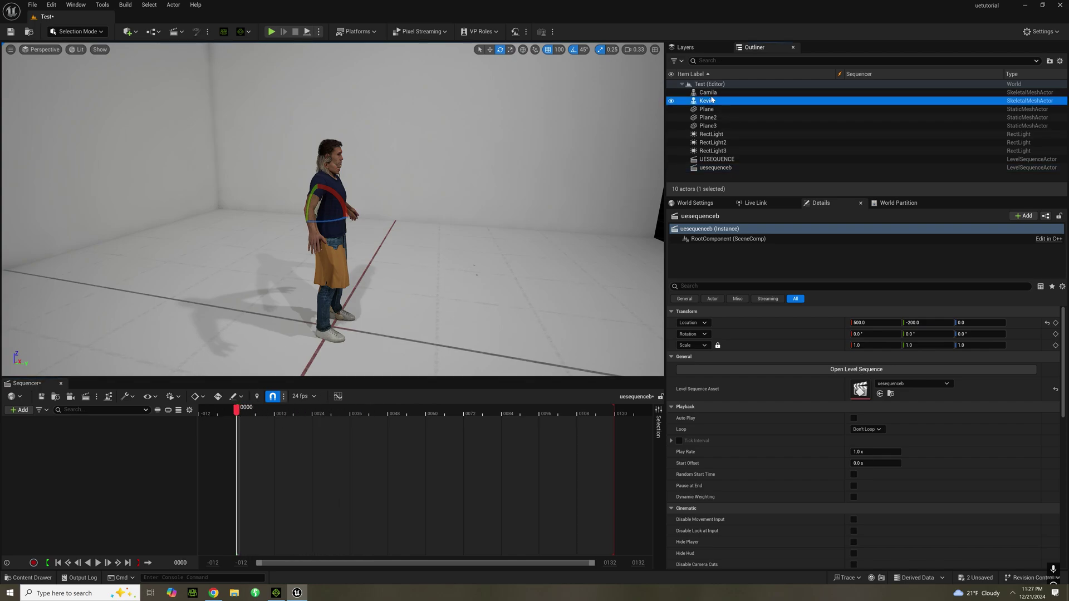
left_click(705, 99, "ctrl")
left_click_drag(705, 98, 724, 96)
left_click_drag(120, 433, 134, 466)
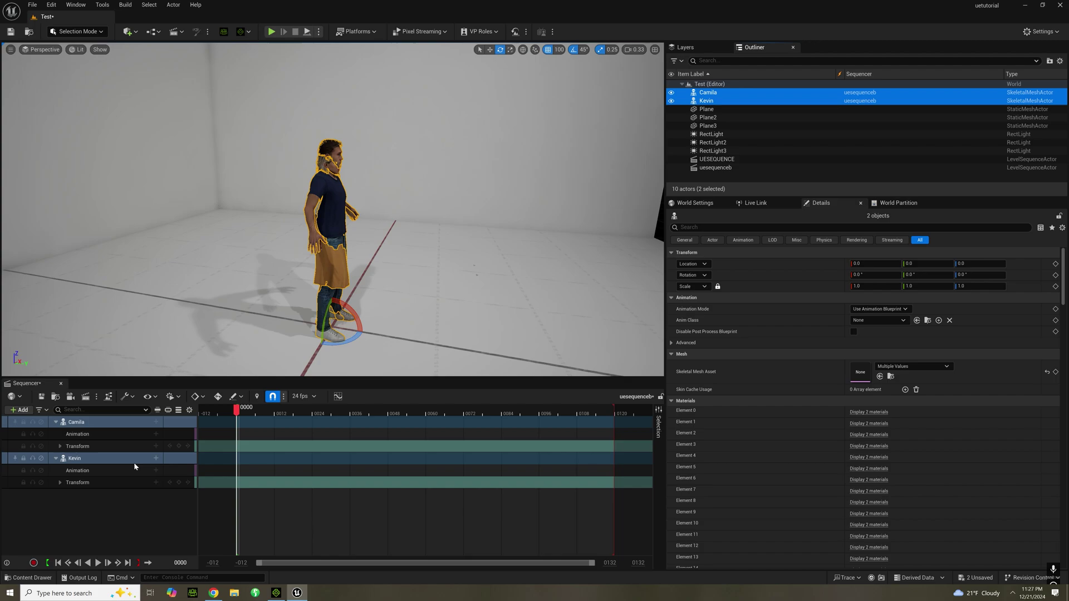
Assign Camila_2024_12_21_23_15_49 and Kevin_2024_12_21_23_16_37 animations, then play the sequence
left_click(126, 538)
left_click(153, 437)
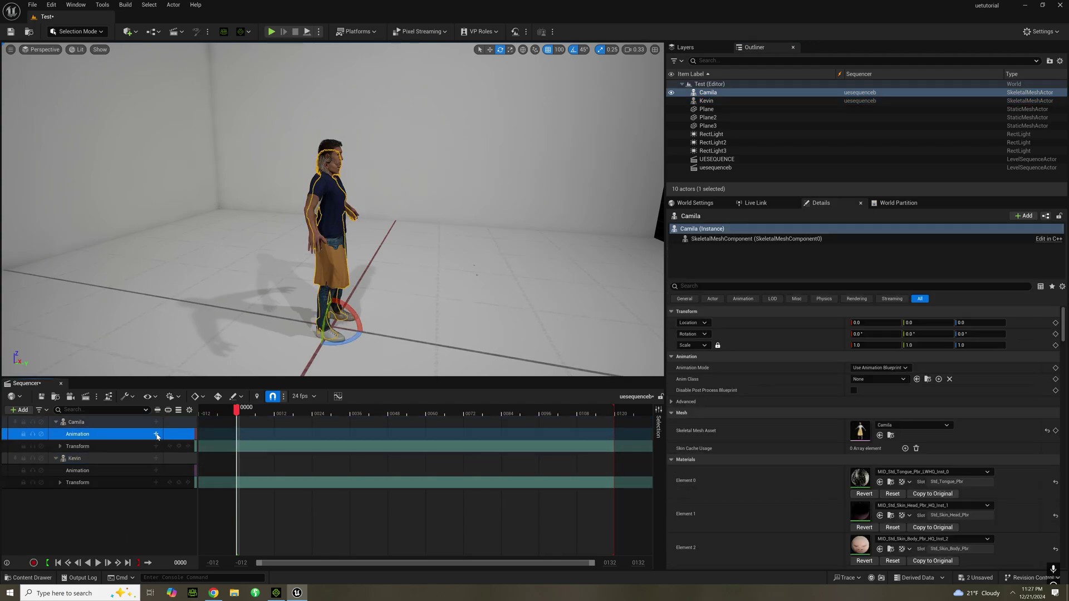
left_click(156, 434)
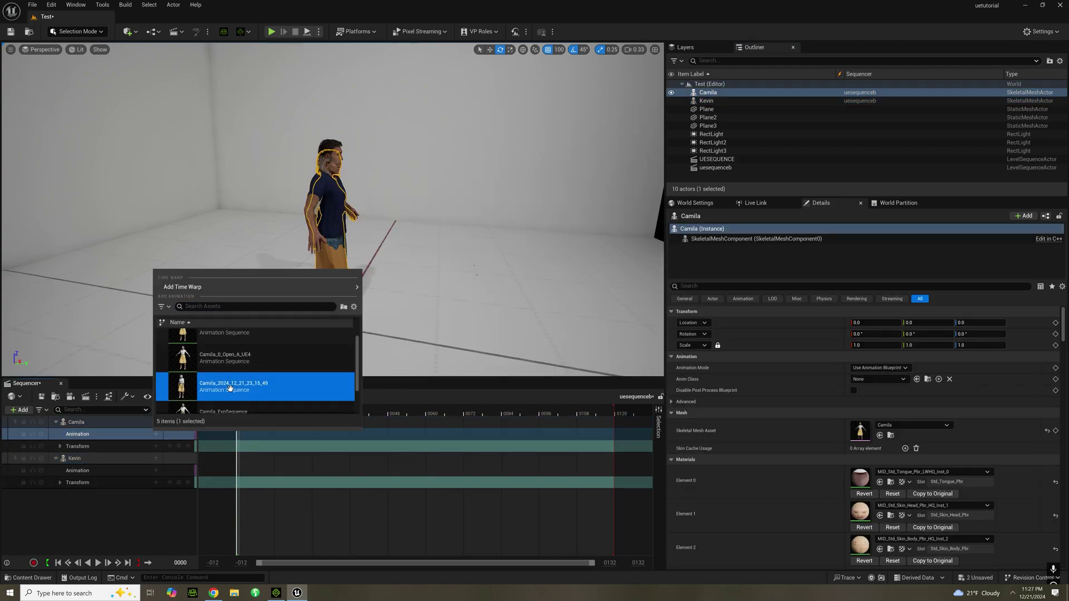
left_click(231, 398)
left_click(157, 466)
left_click(156, 470)
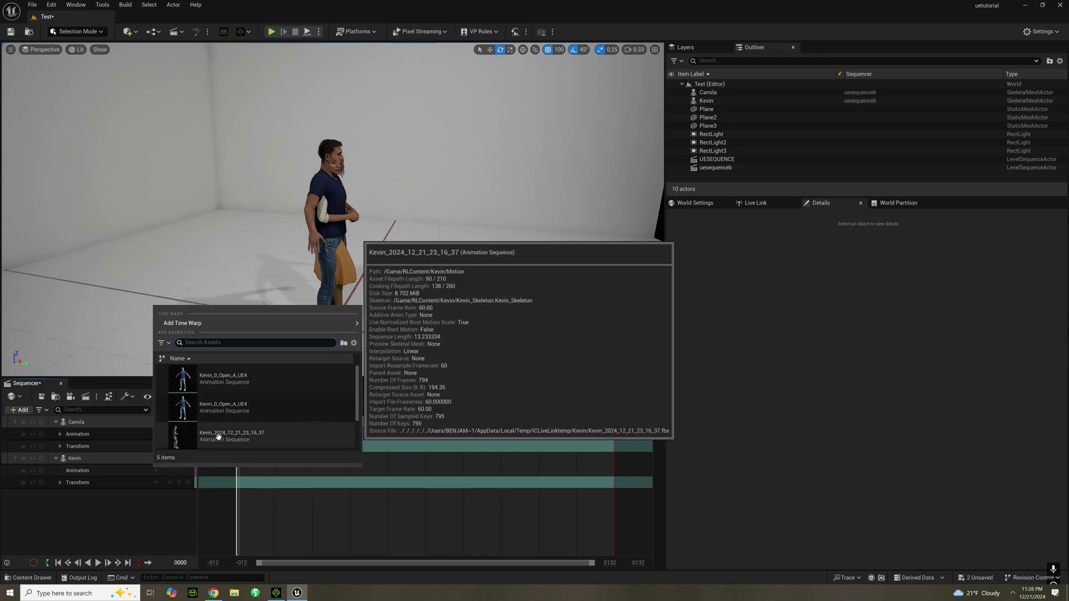
left_click(217, 436)
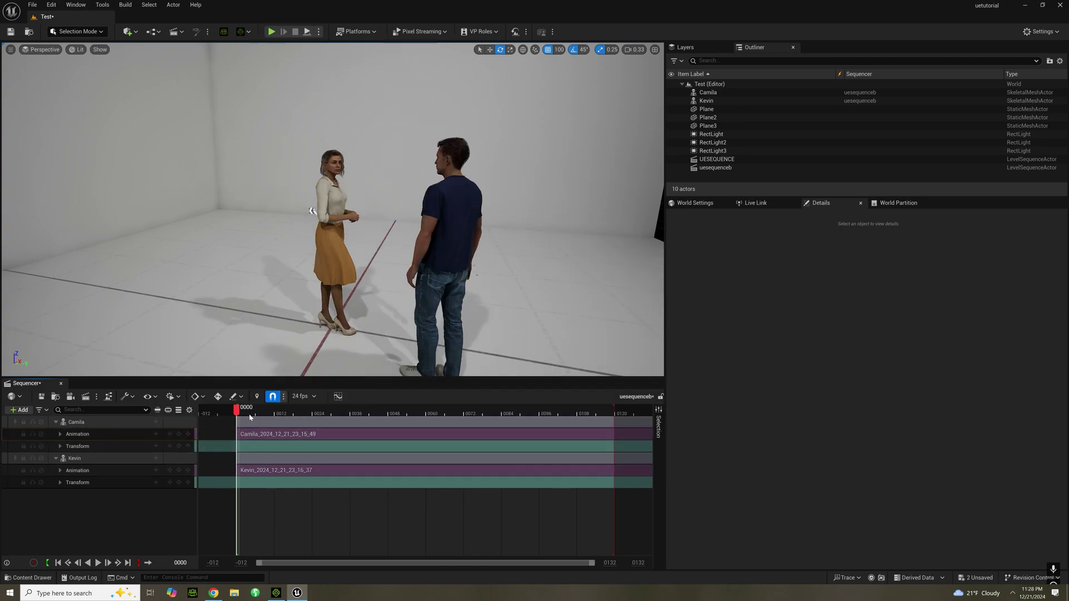
key("space")
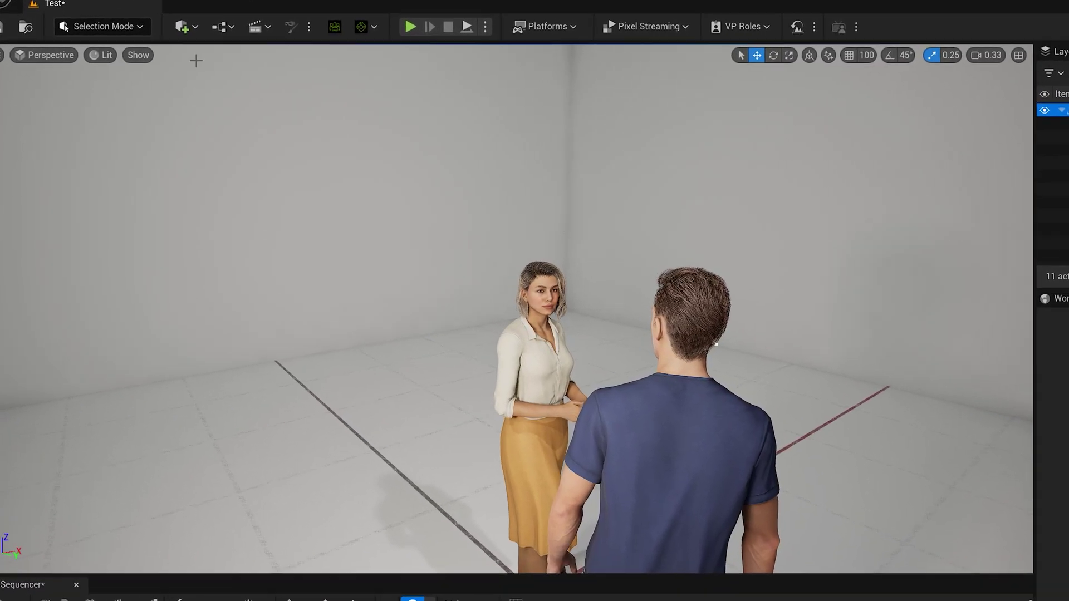
Add a Cine Camera Actor to the level via Quick Add
left_click(190, 29)
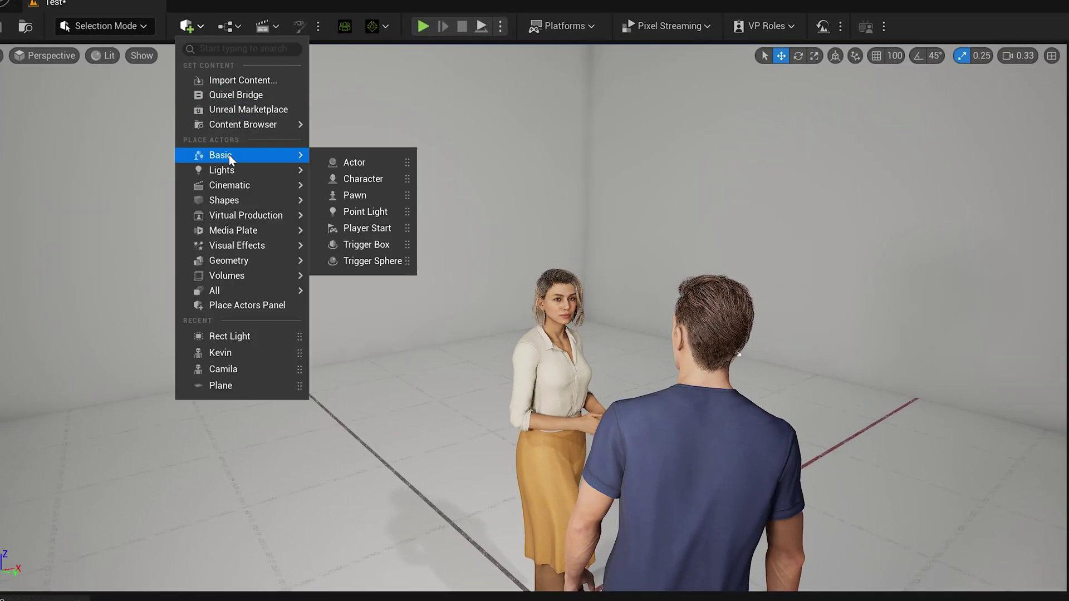
mouse_move(233, 180)
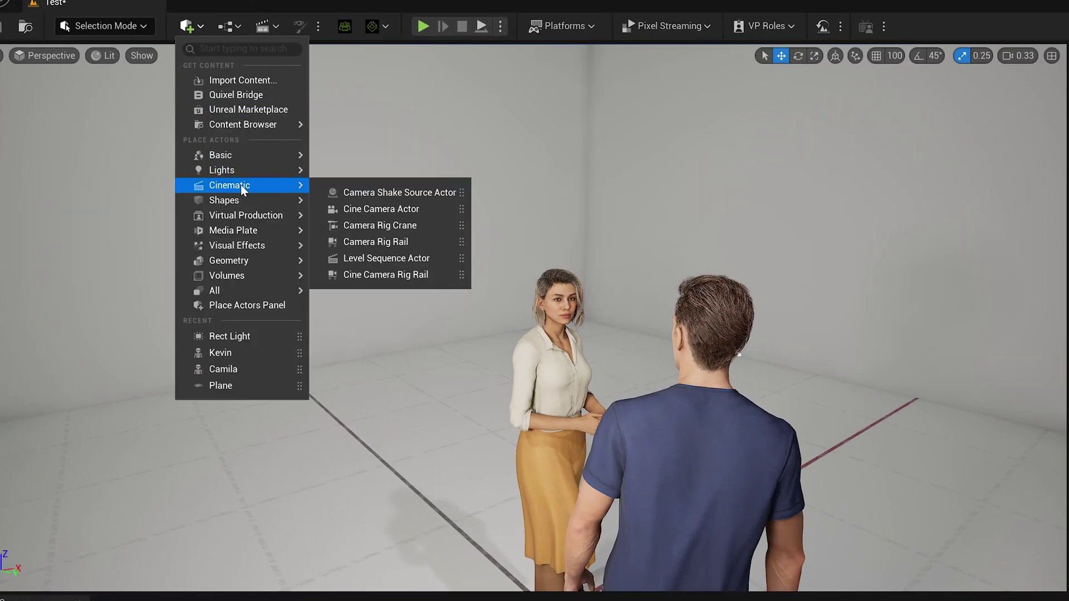
left_click(391, 210)
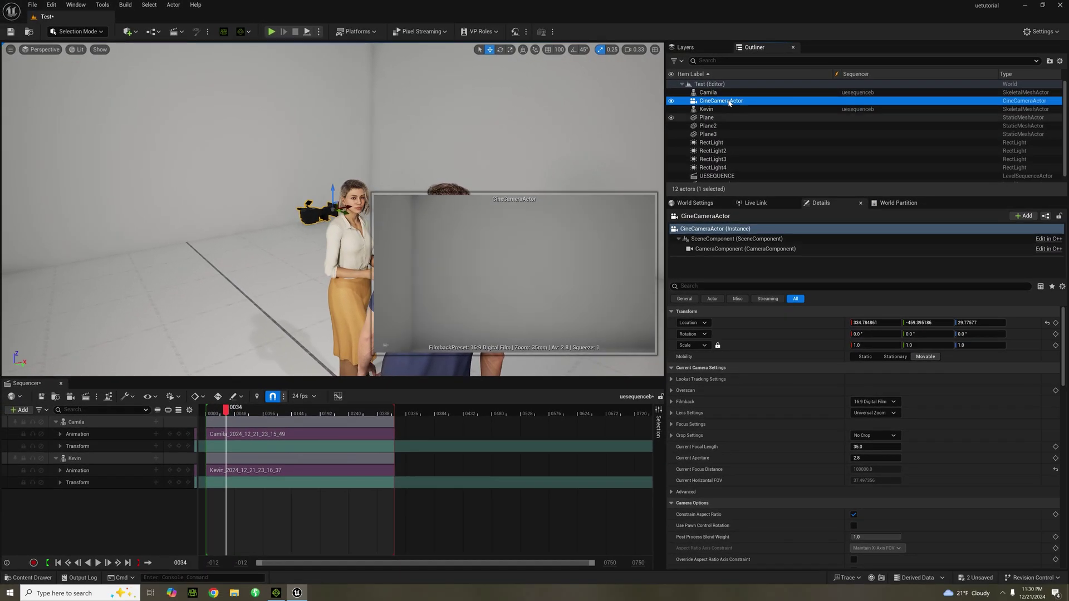
Pilot the cine camera to frame Camila over Kevin's shoulder
right_click(730, 102)
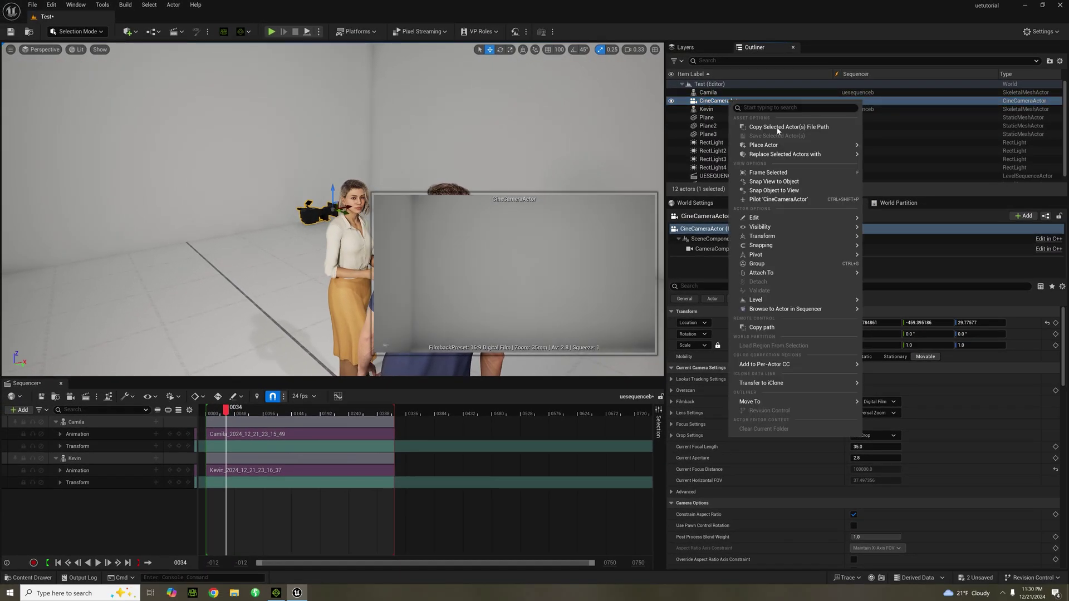
left_click(789, 200)
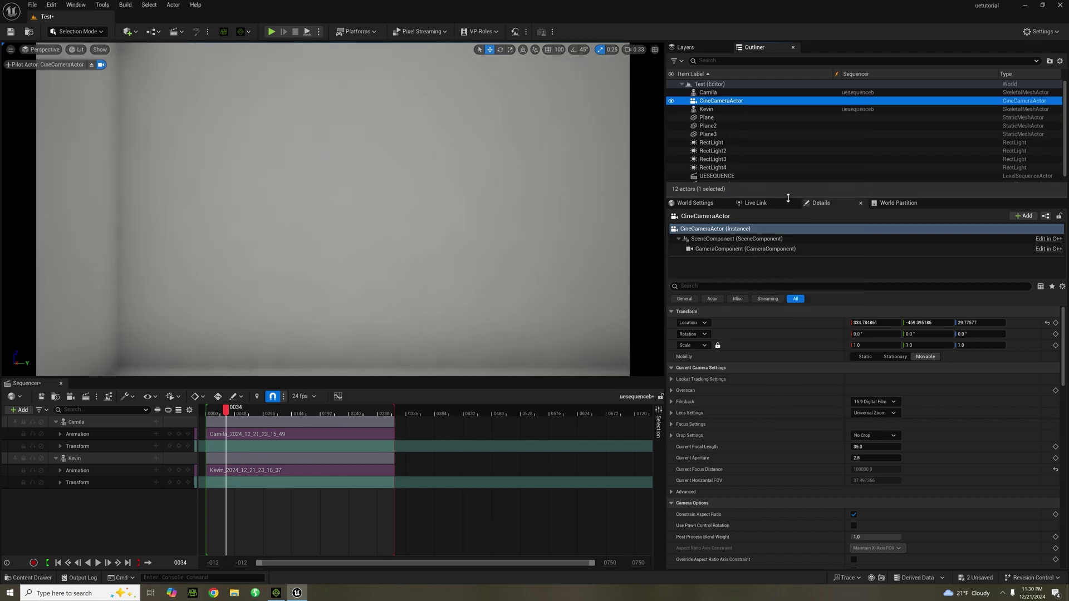
mouse_move(371, 143)
right_mouse_down()
mouse_move(501, 134)
mouse_move(389, 139)
mouse_move(345, 129)
mouse_move(374, 136)
mouse_move(361, 140)
mouse_move(359, 131)
right_mouse_up()
key("w")
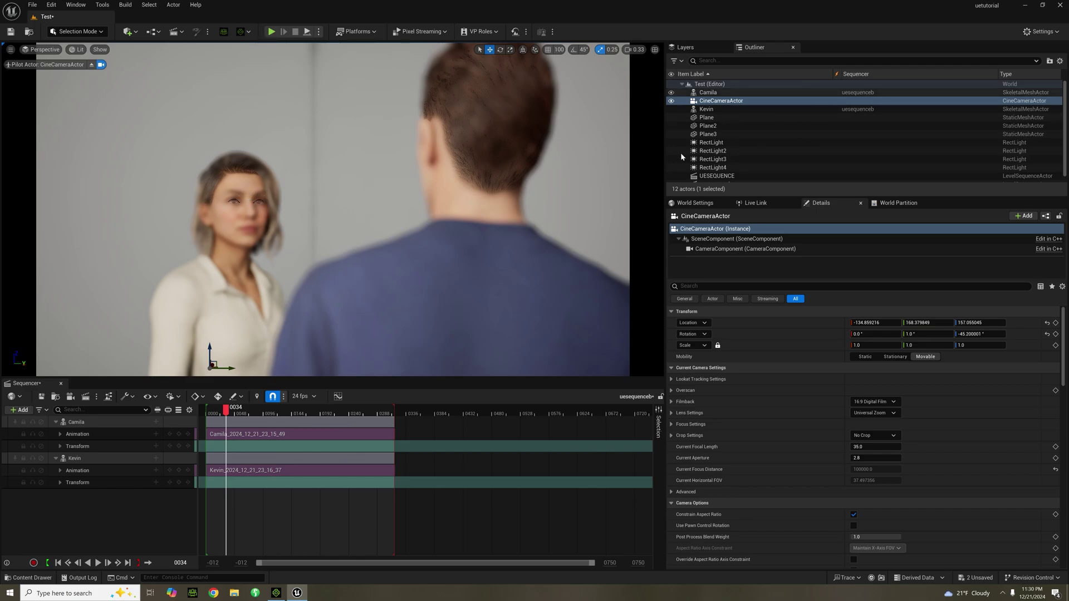
Browse the Content Drawer to CC_Shaders > EyeOcclusionShader to show the RL_EyeOcclusion material
left_click(23, 580)
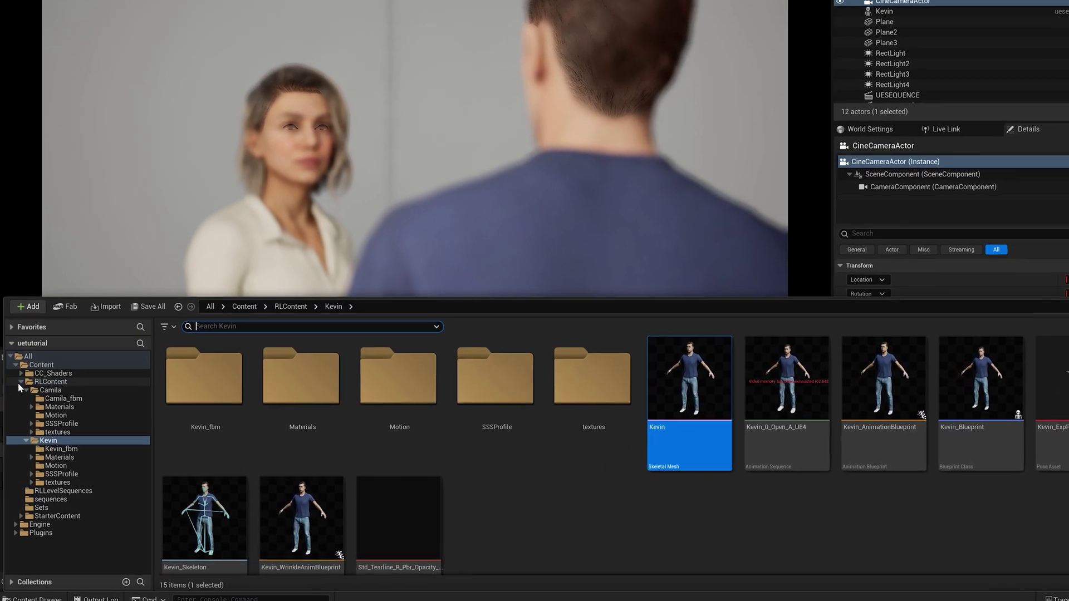
left_click(21, 382)
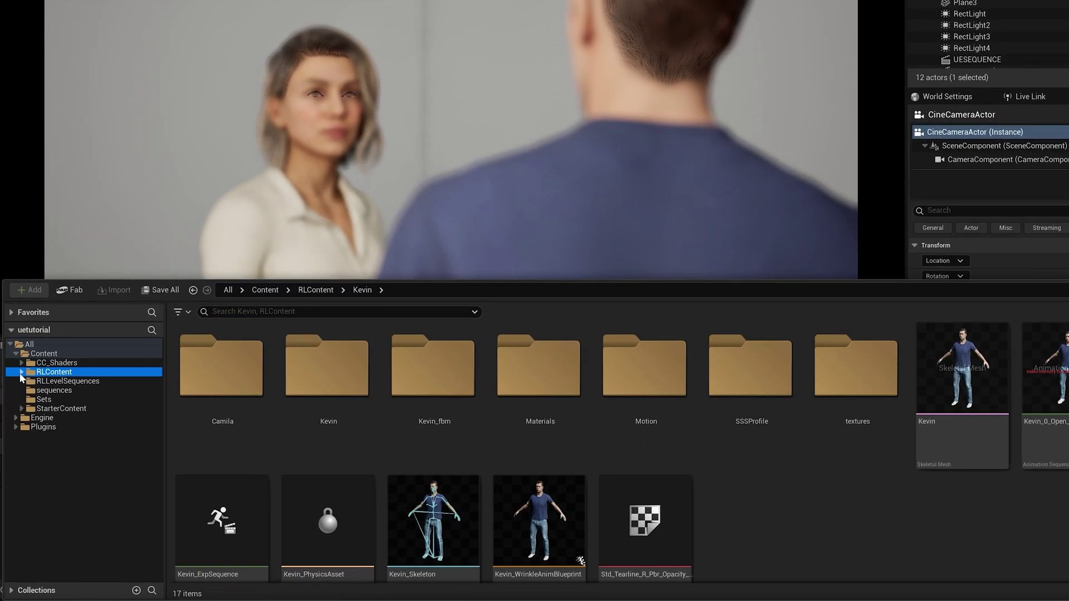
left_click(21, 373)
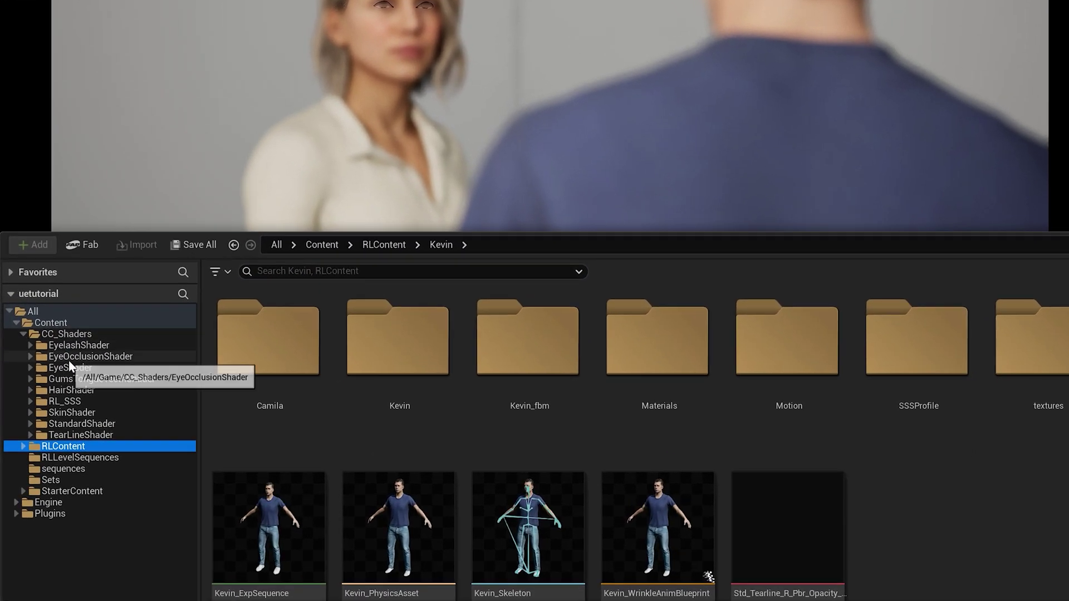
left_click(69, 358)
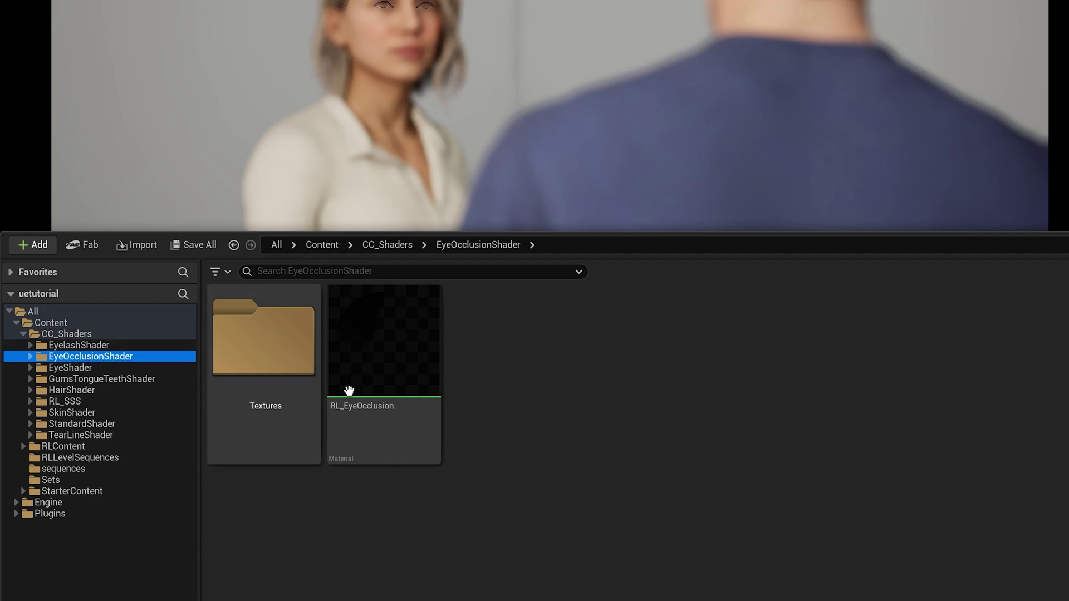
Set RL_EyeOcclusion's Translucency Pass to Before DOF and close its material editor
left_click(372, 385)
double_click(370, 384)
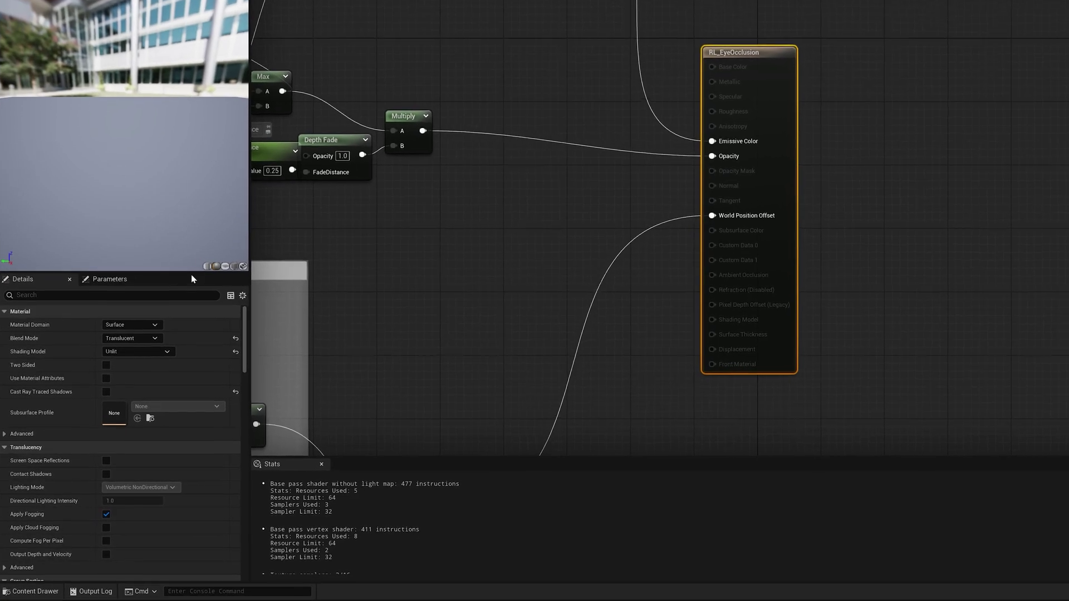
left_click(109, 297)
type("do")
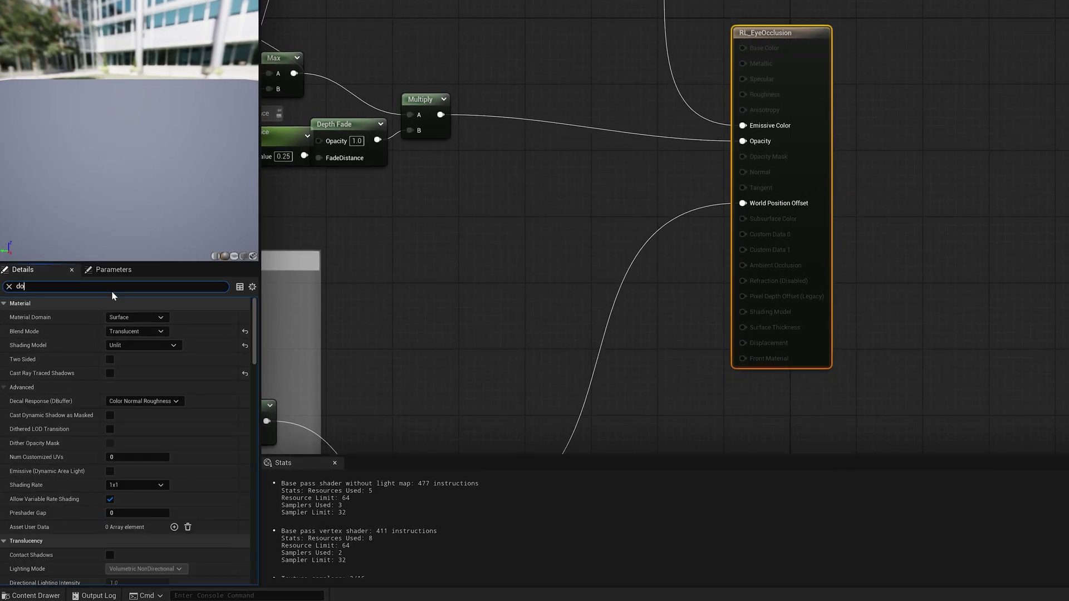
type("f")
left_click(143, 332)
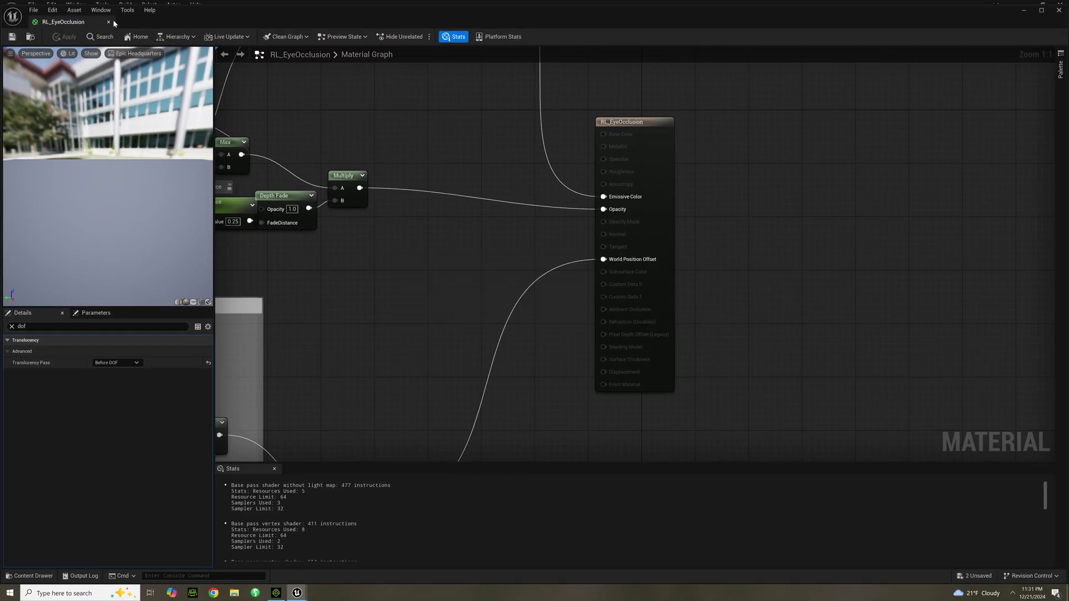
left_click(109, 21)
Open the RL_TearLine material from the TearLineShader folder for editing
left_click(33, 578)
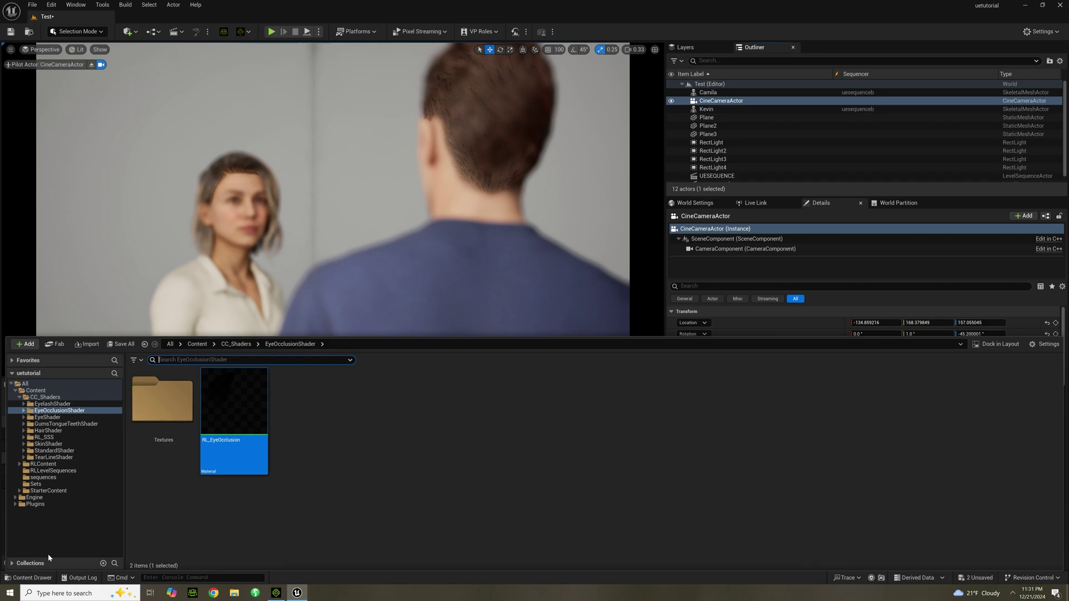
left_click(61, 458)
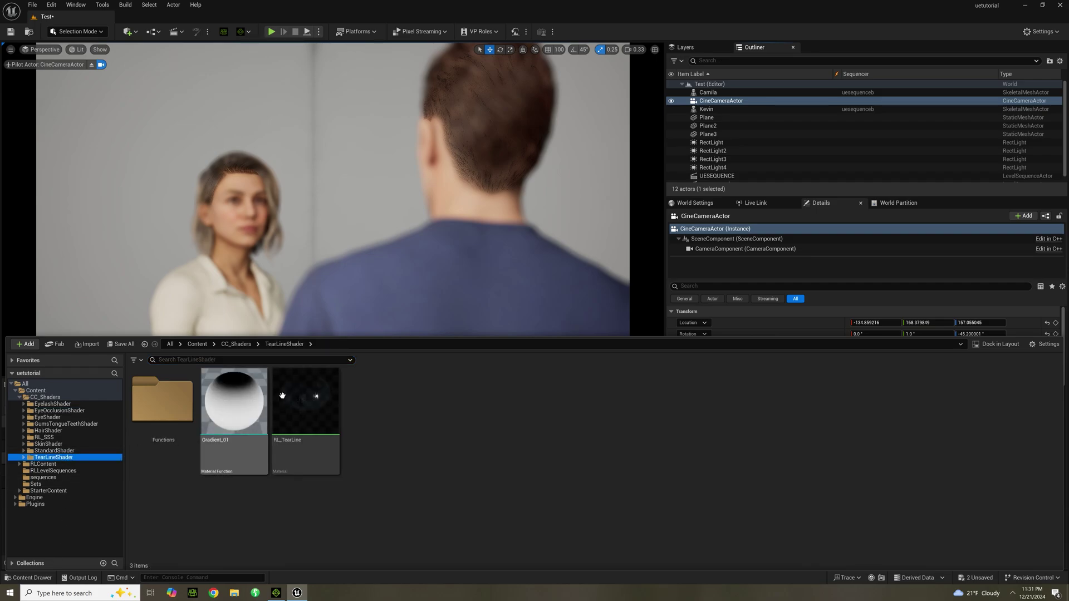
left_click(303, 399)
double_click(303, 399)
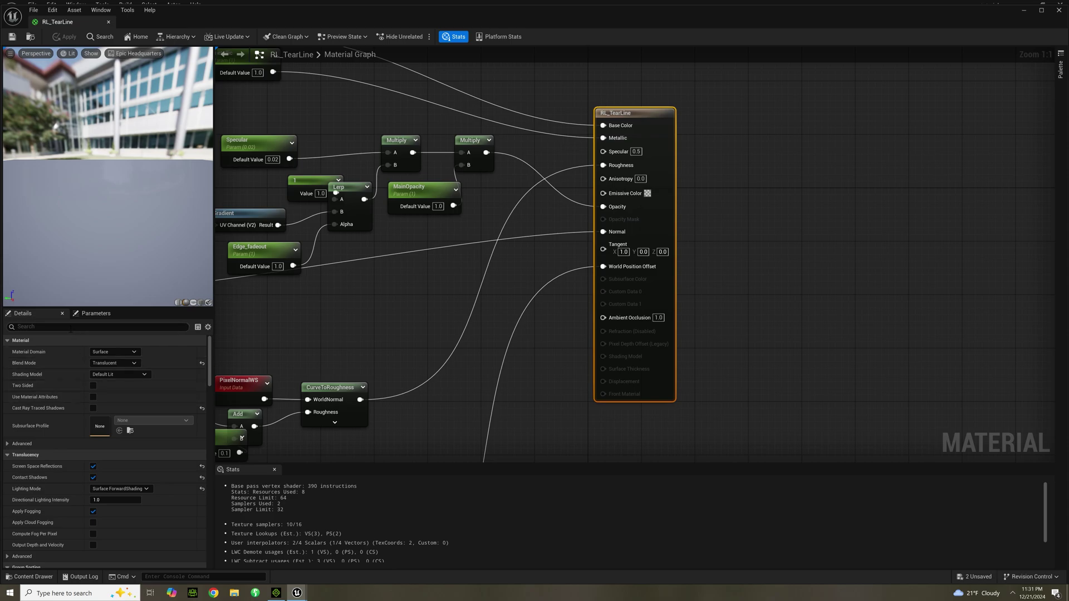
Set RL_TearLine's Translucency Pass to Before DOF, save, and close the editor
type("dof")
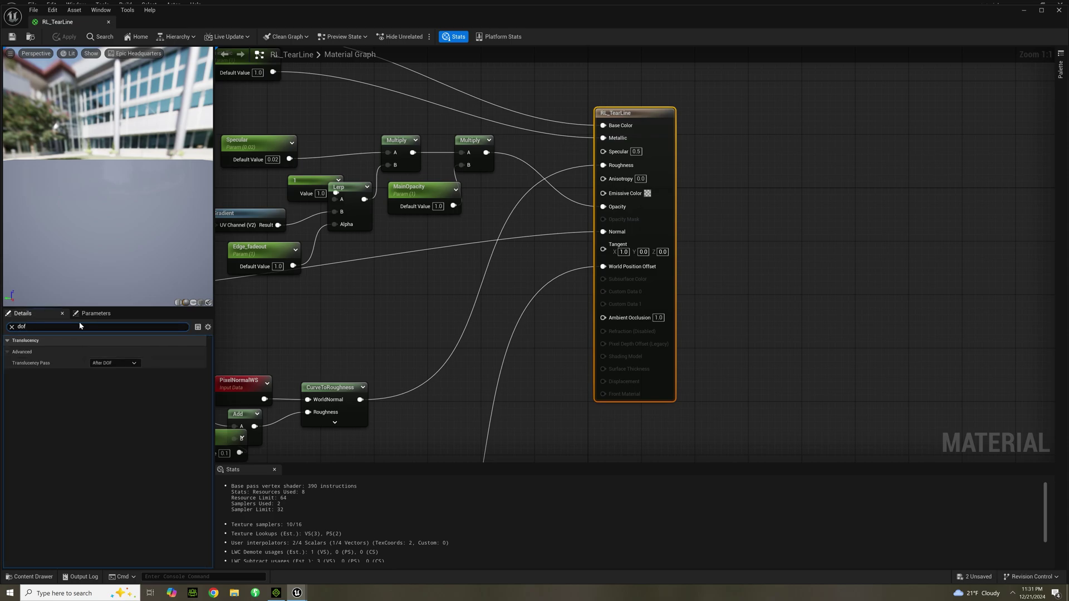
left_click(114, 363)
left_click(111, 373)
left_click(12, 38)
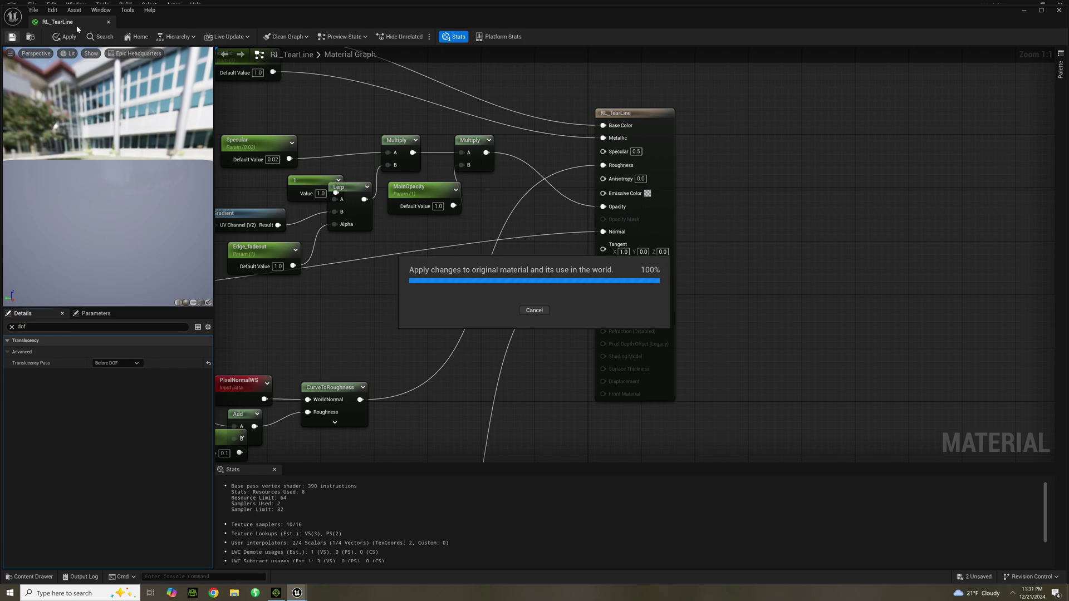
left_click(107, 23)
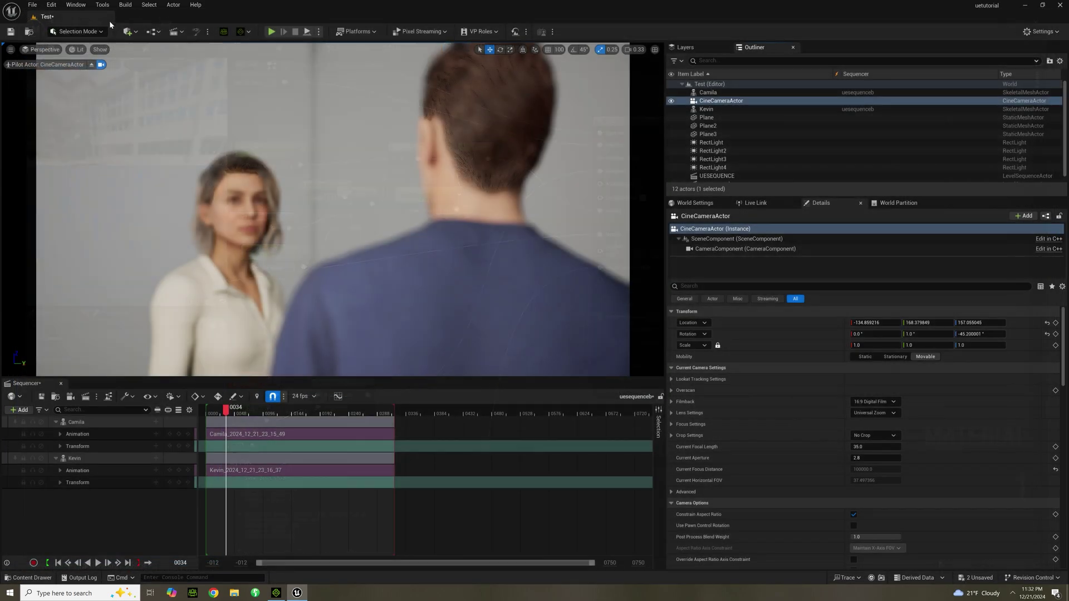
Open the RL_Hair_Specular material from the HairShader folder for editing
left_click(16, 578)
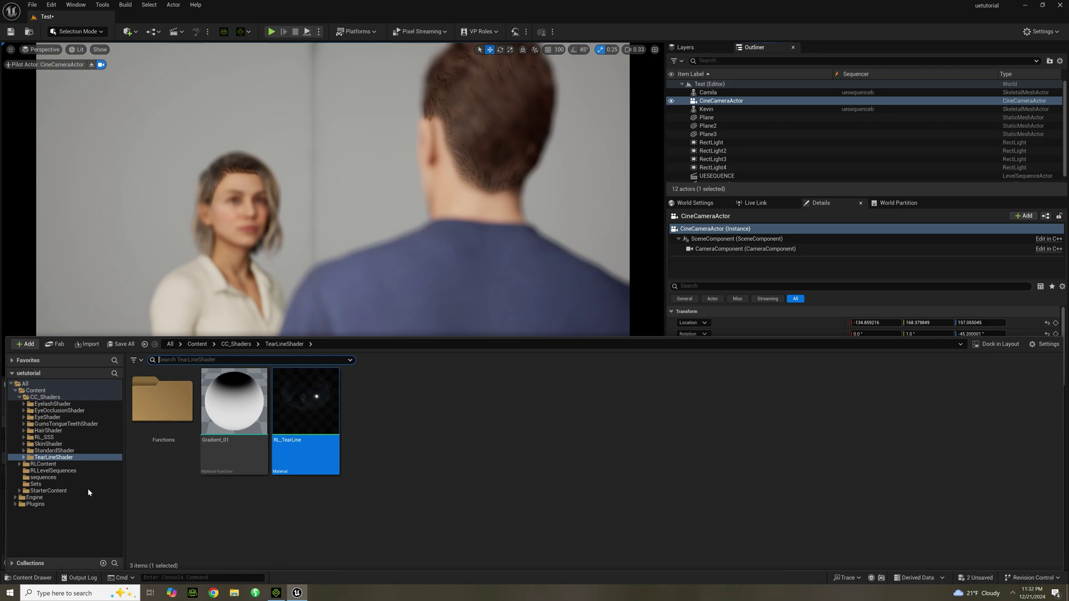
left_click(49, 431)
left_click(301, 430)
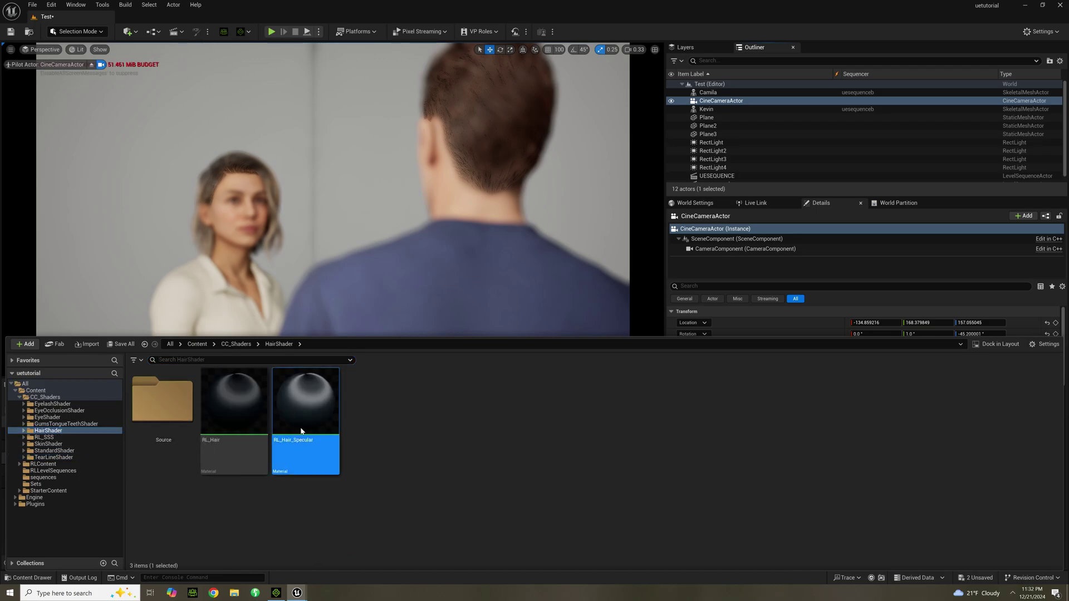
double_click(302, 430)
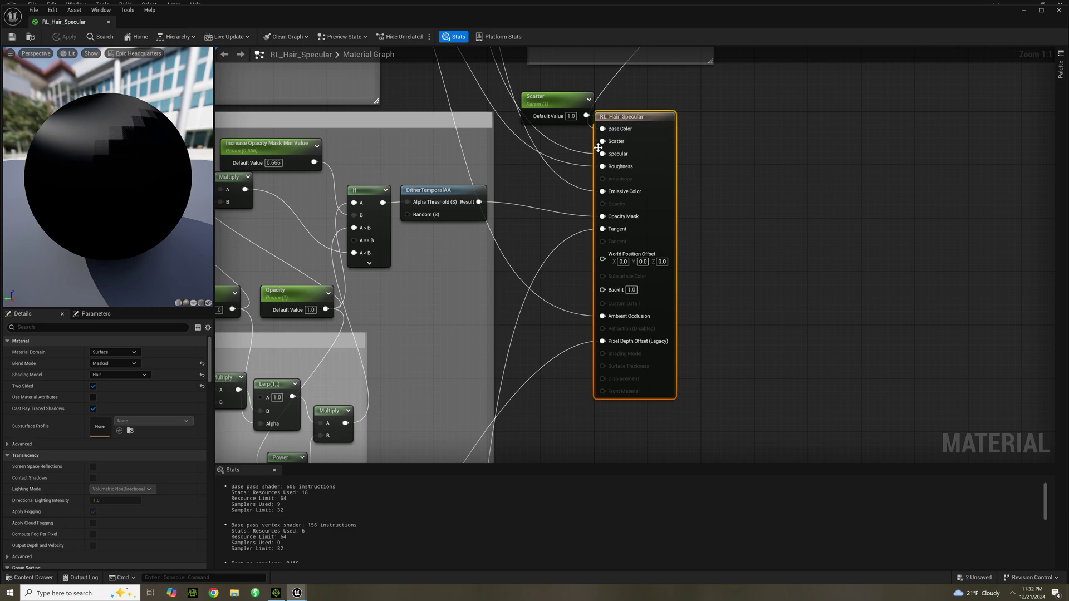
Switch RL_Hair_Specular to Translucent blend mode and set Translucency Pass to Before DOF
left_click(117, 363)
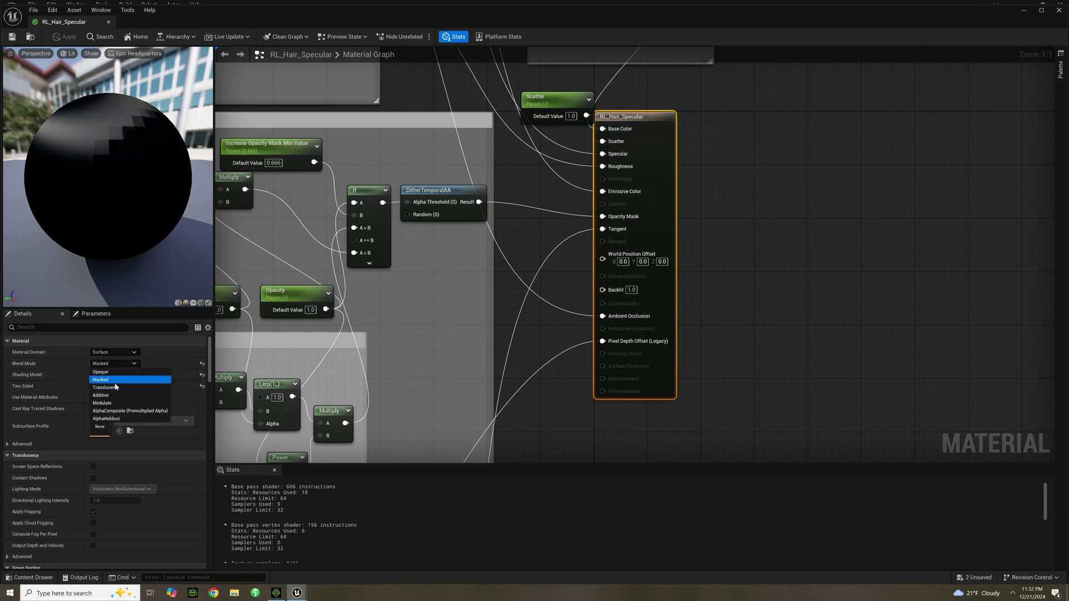
left_click(115, 388)
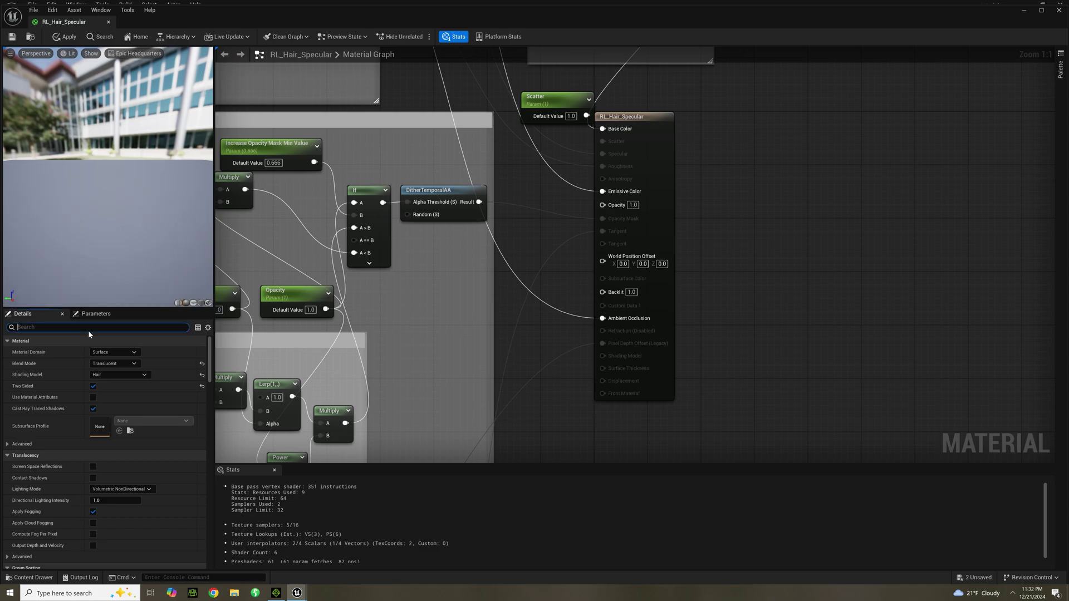
type("dof")
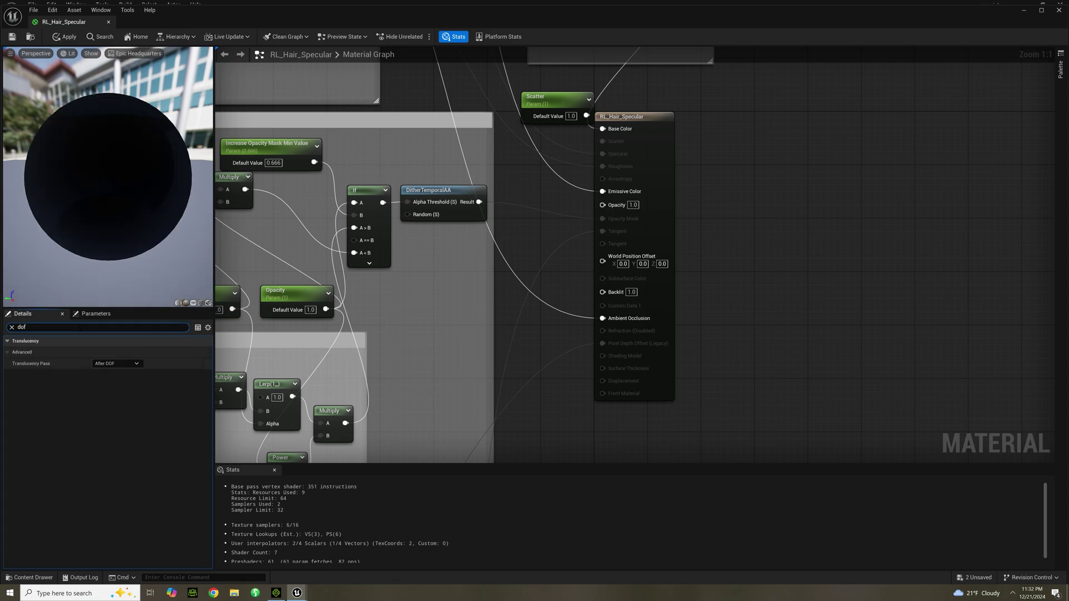
left_click(116, 363)
left_click(112, 372)
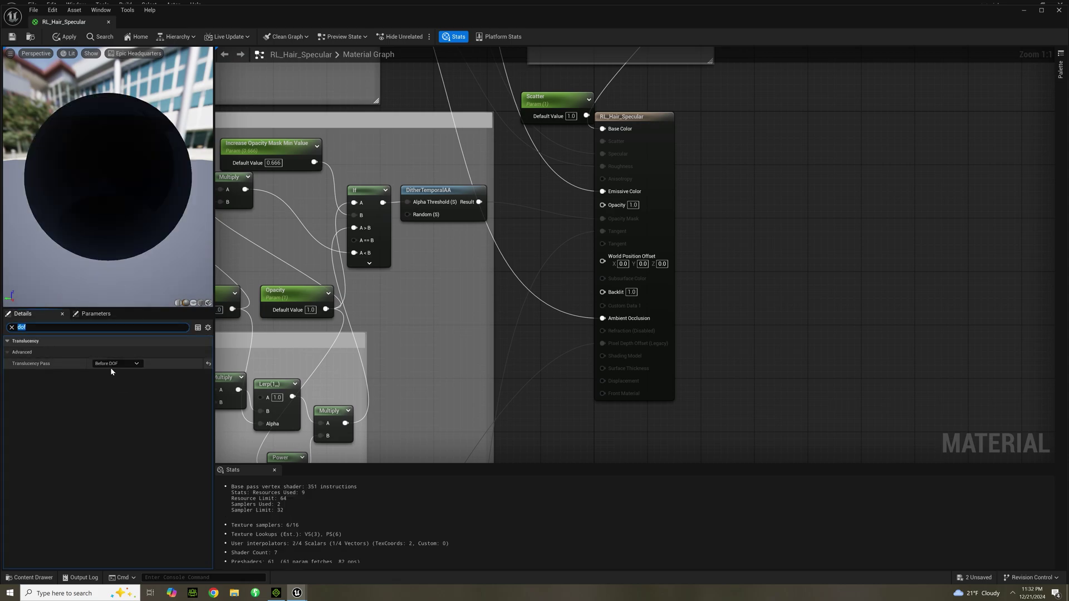
Restore RL_Hair_Specular's Blend Mode to Masked, save, and close the editor
left_click(12, 328)
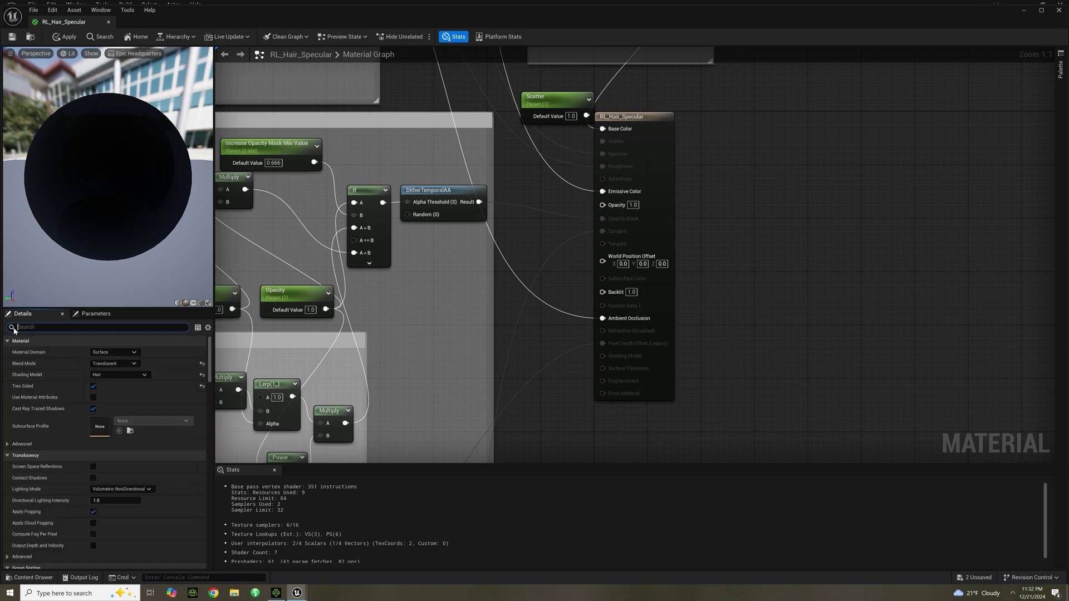
left_click(109, 364)
left_click(118, 384)
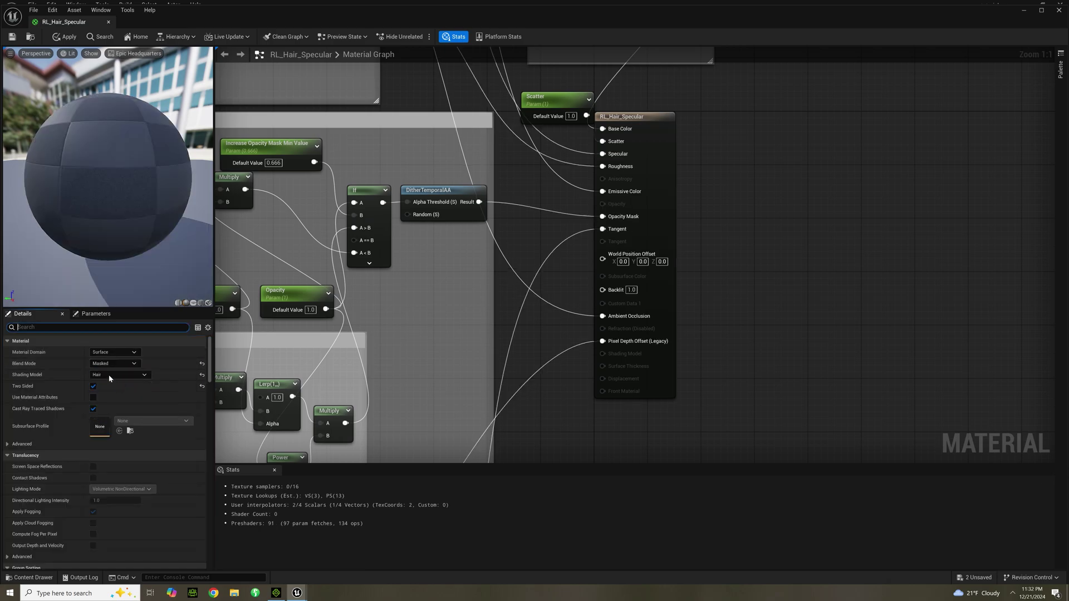
left_click(12, 37)
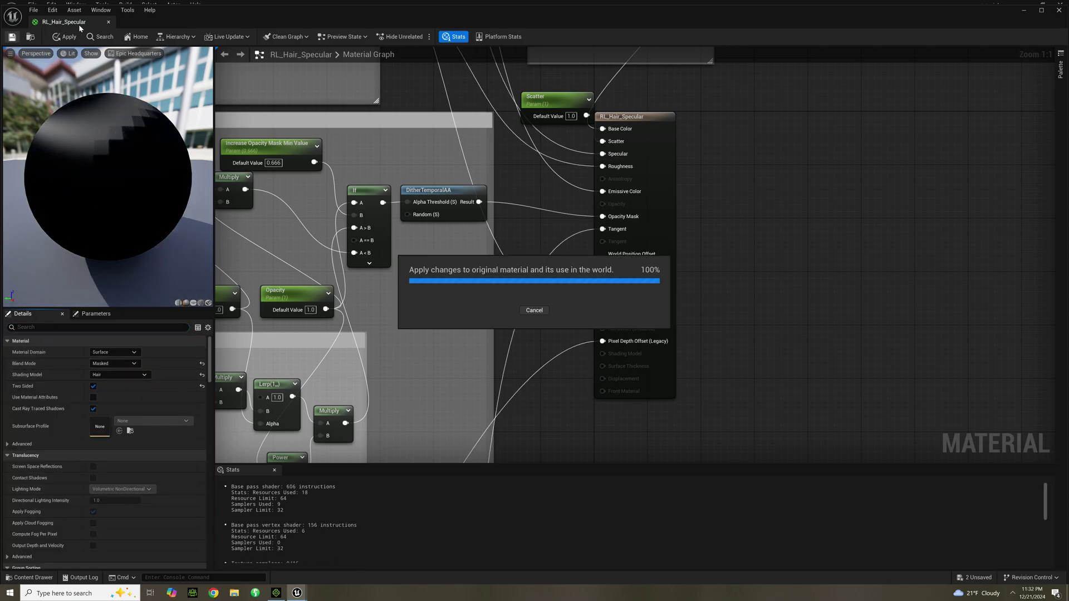
left_click(109, 23)
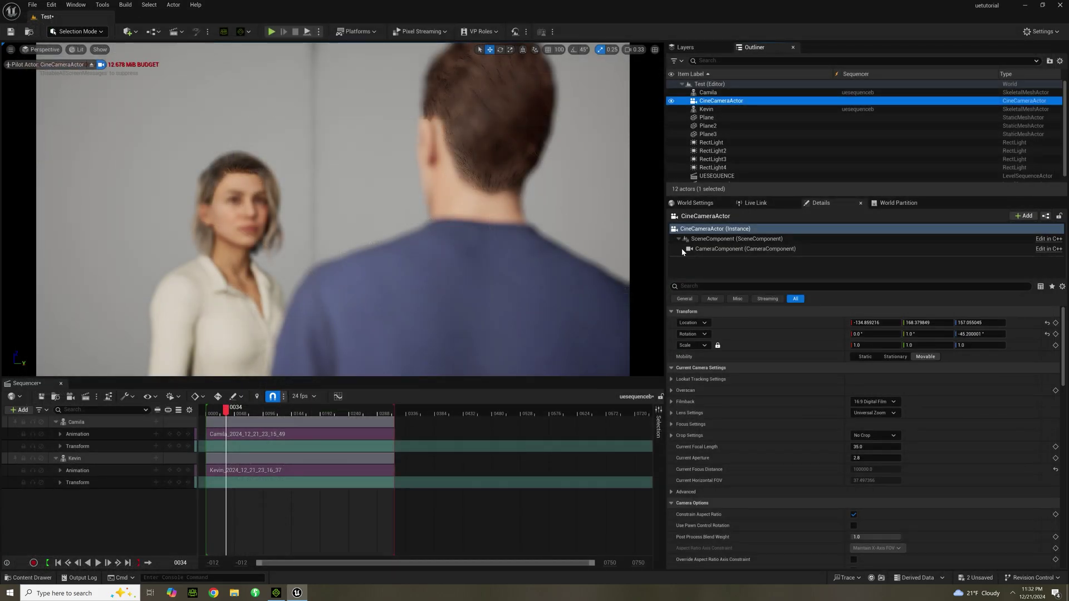
Open RL_Standard_Opacity, the parent of Camila's scalp transparency material instance
left_click(254, 167)
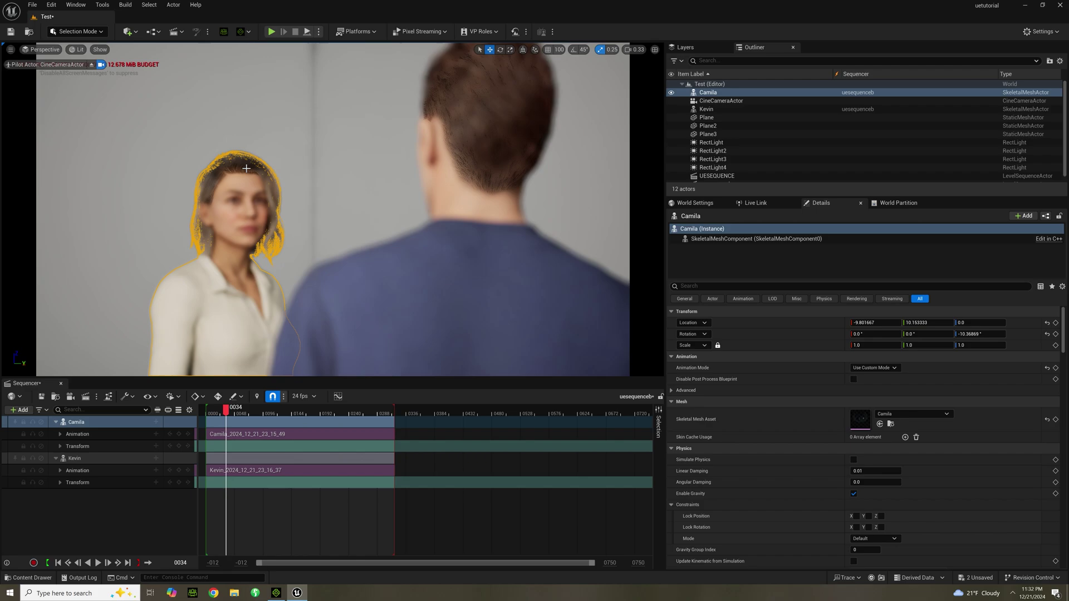
scroll(792, 393, "down", 8)
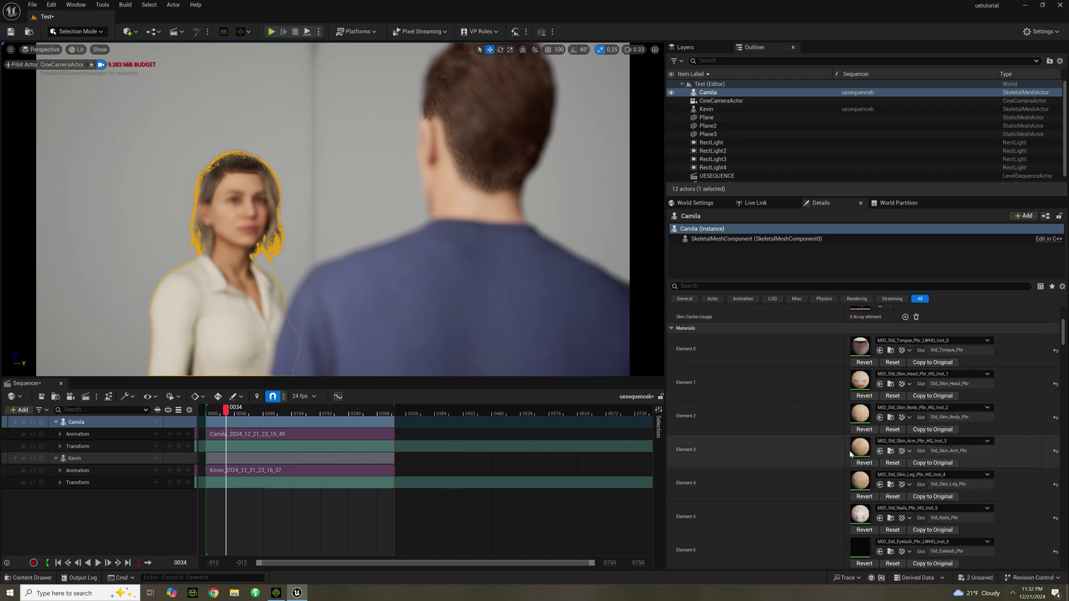
scroll(847, 471, "down", 10)
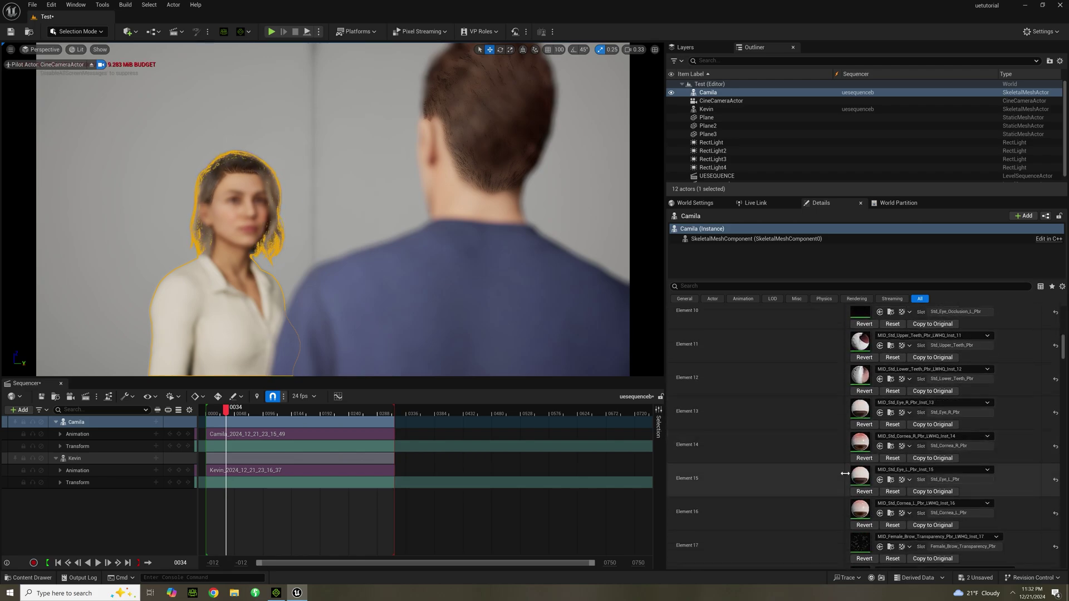
scroll(845, 475, "down", 4)
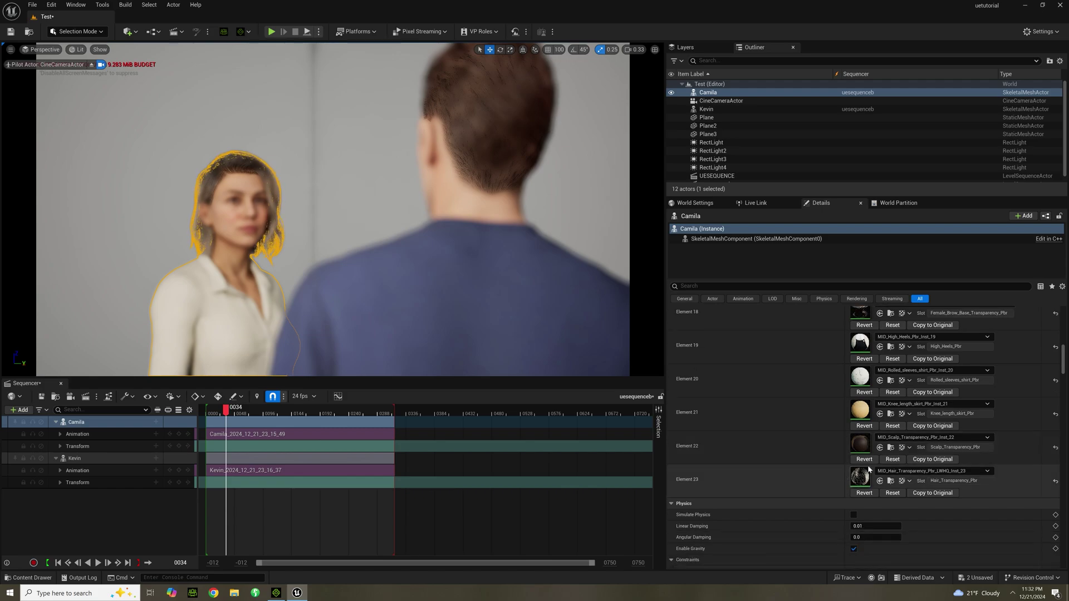
double_click(860, 444)
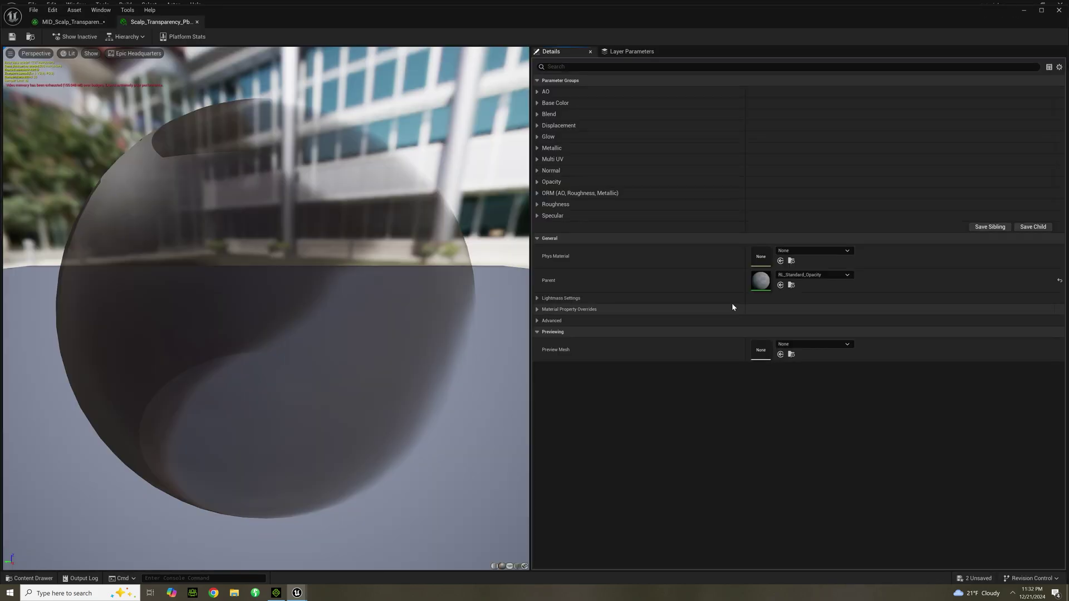
double_click(761, 282)
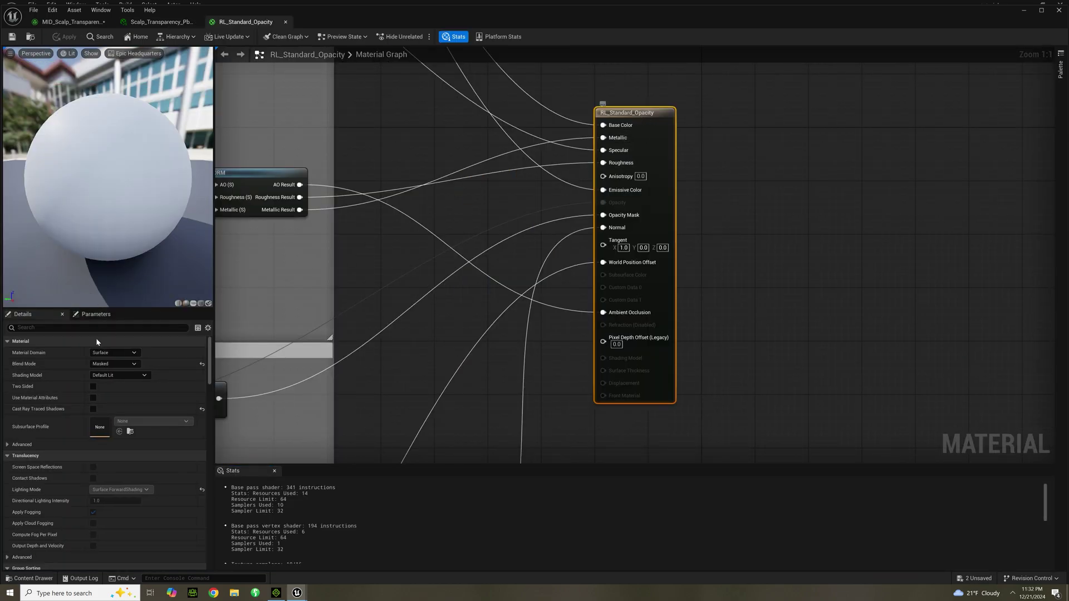
Switch RL_Standard_Opacity to Translucent and set its Translucency Pass to Before DOF
left_click(120, 365)
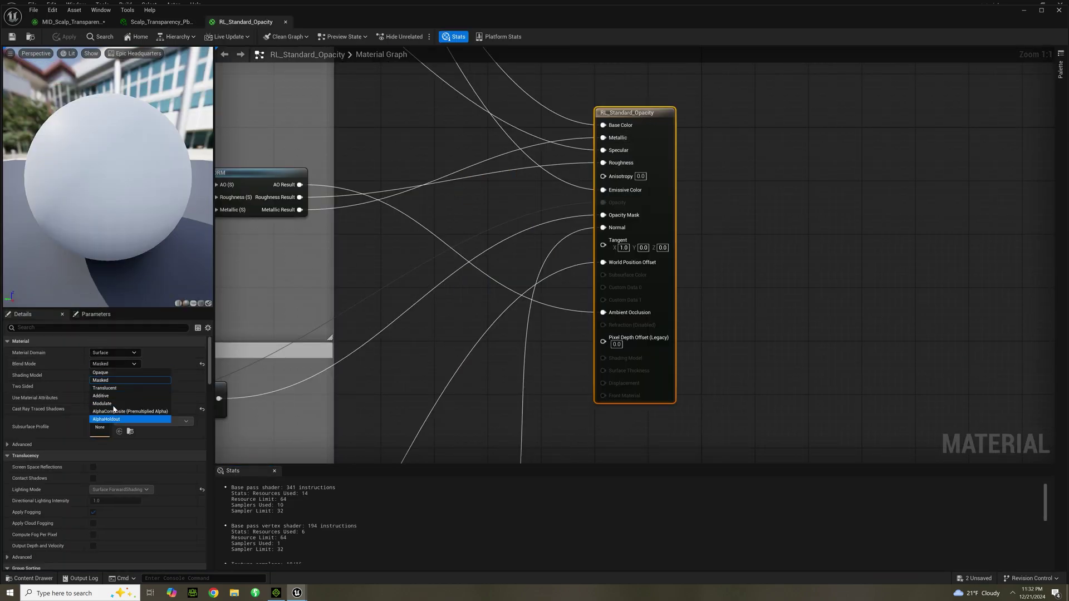
left_click(111, 388)
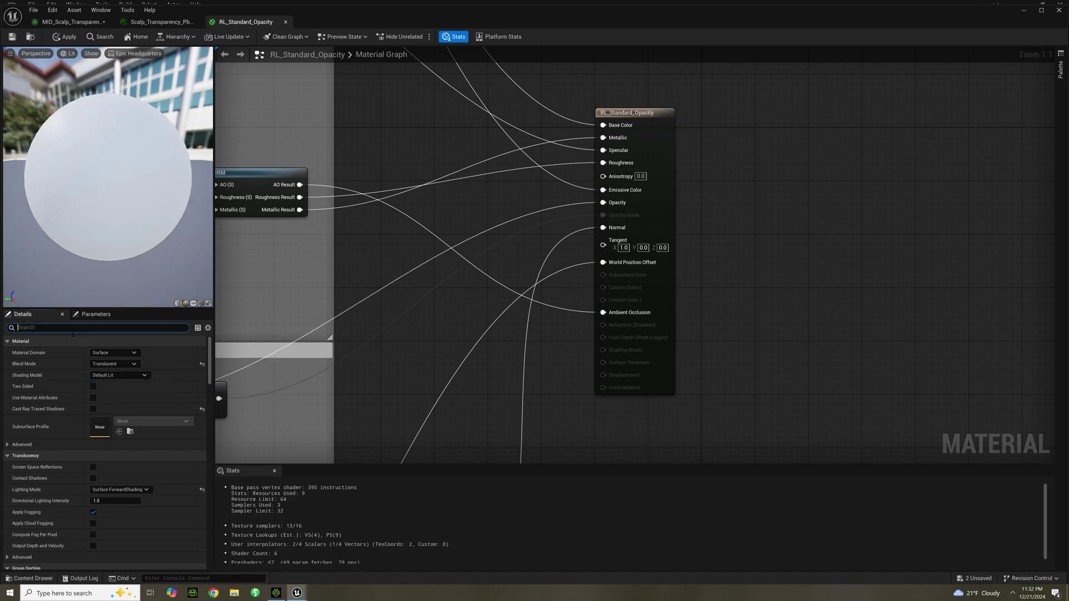
type("dof")
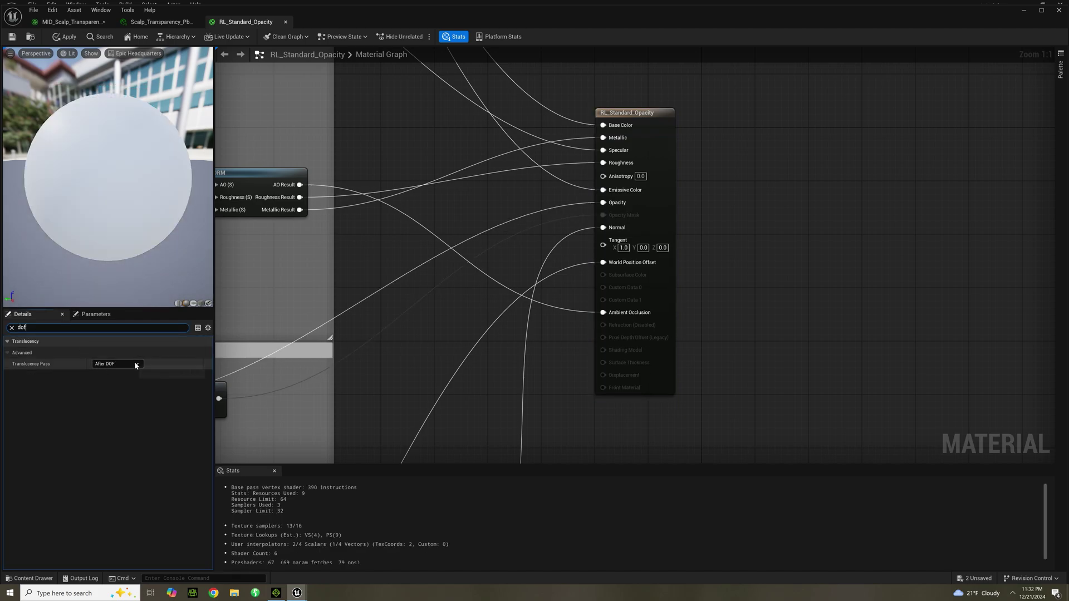
left_click(136, 365)
left_click(111, 371)
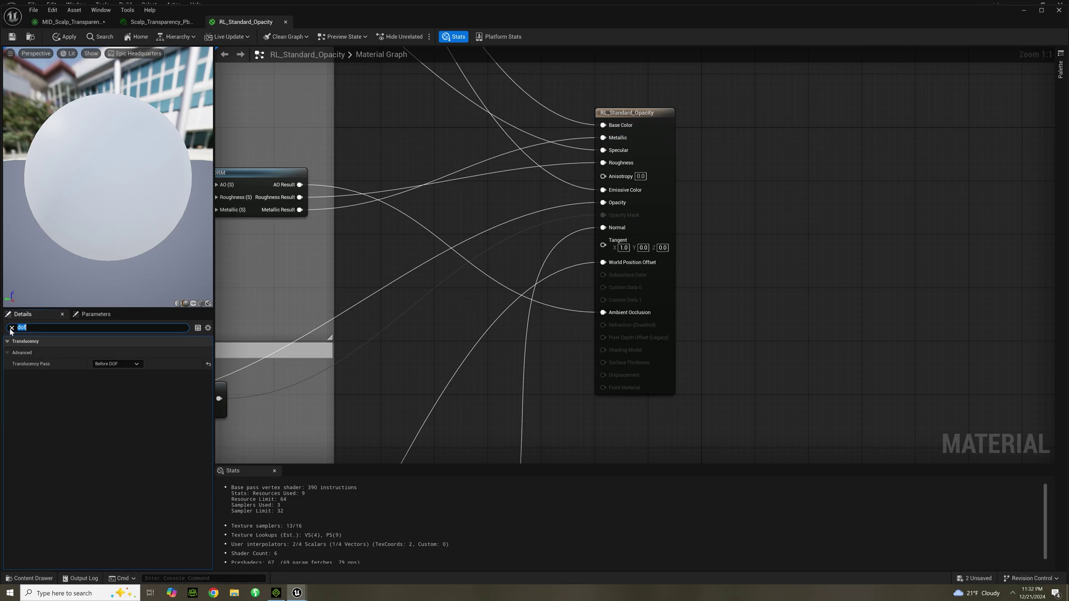
Set RL_Standard_Opacity's Blend Mode back to Masked and save with Ctrl+S
left_click(11, 328)
left_click(133, 364)
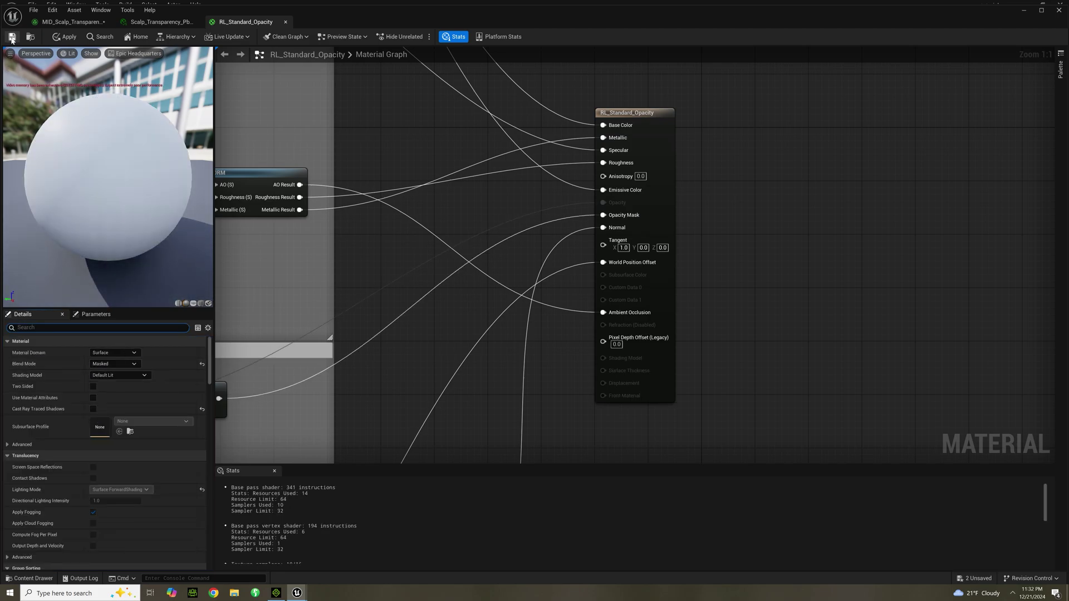
key("ctrl+s")
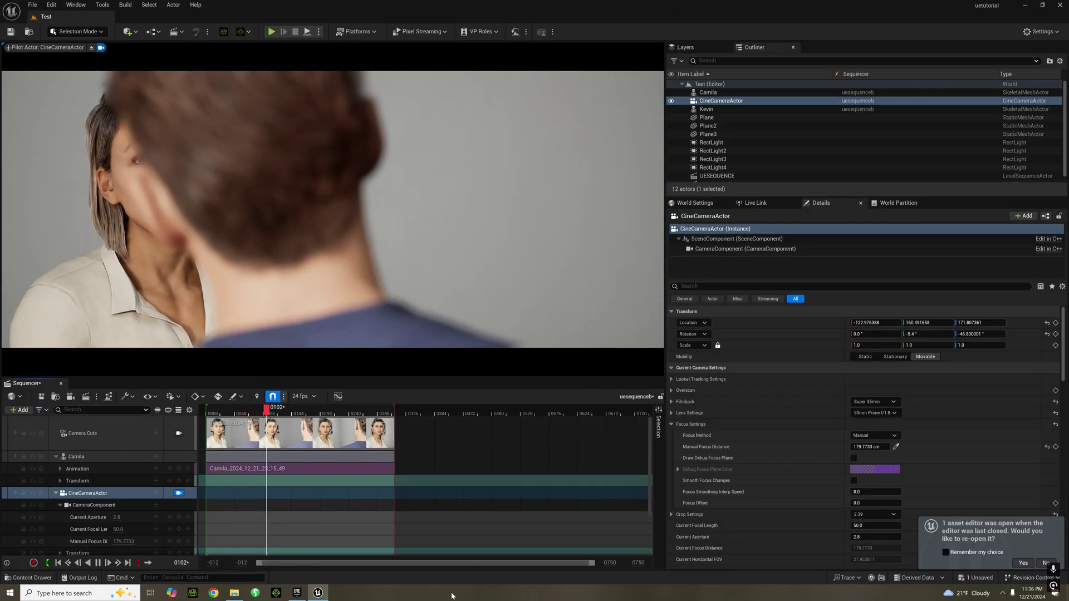
Stop playback at frame 0130, showing Camila past Kevin's out-of-focus shoulder
key("space")
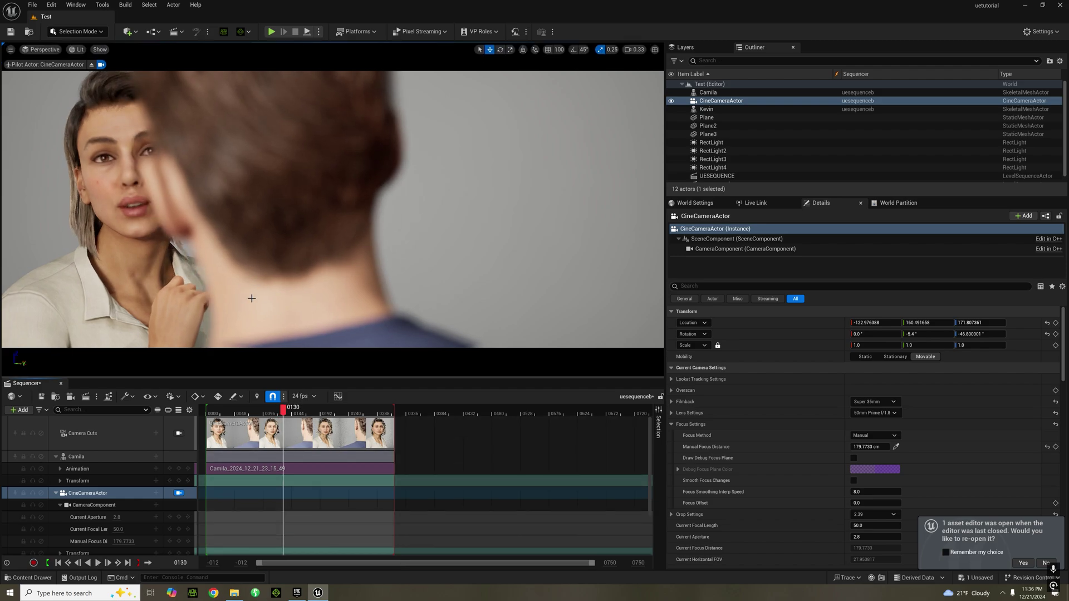